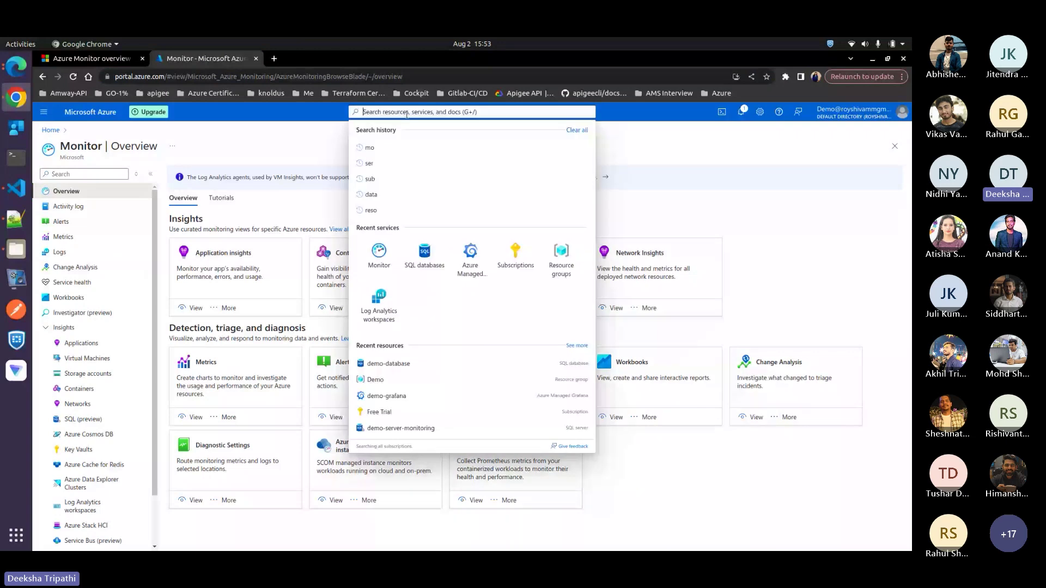
click(44, 328)
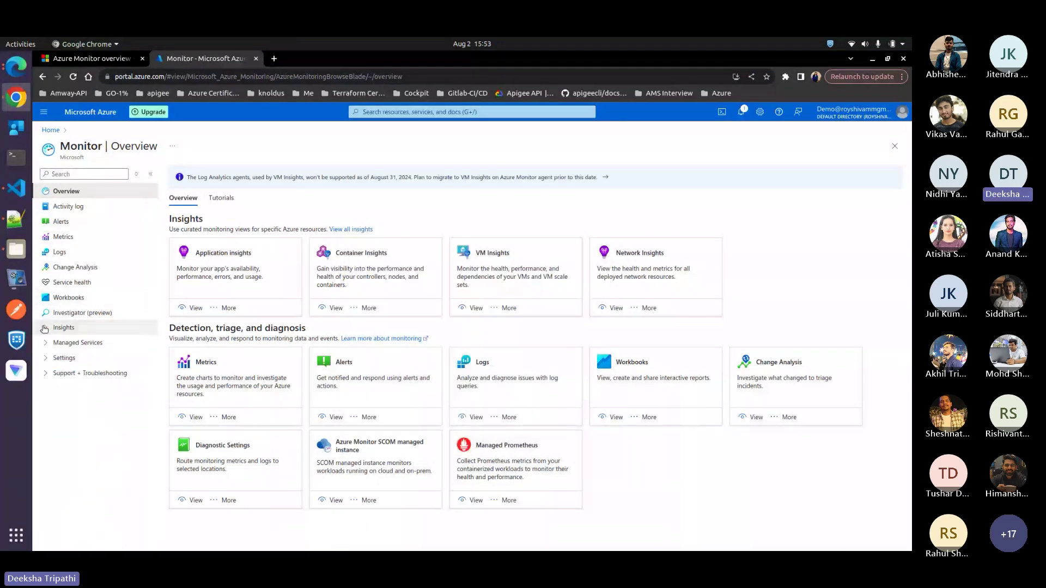
click(44, 328)
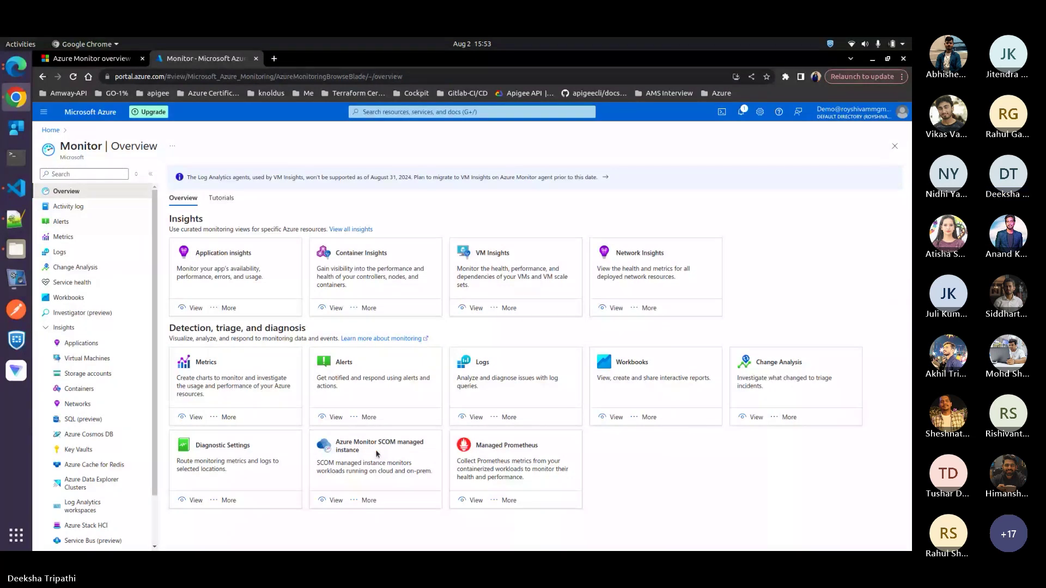
click(47, 330)
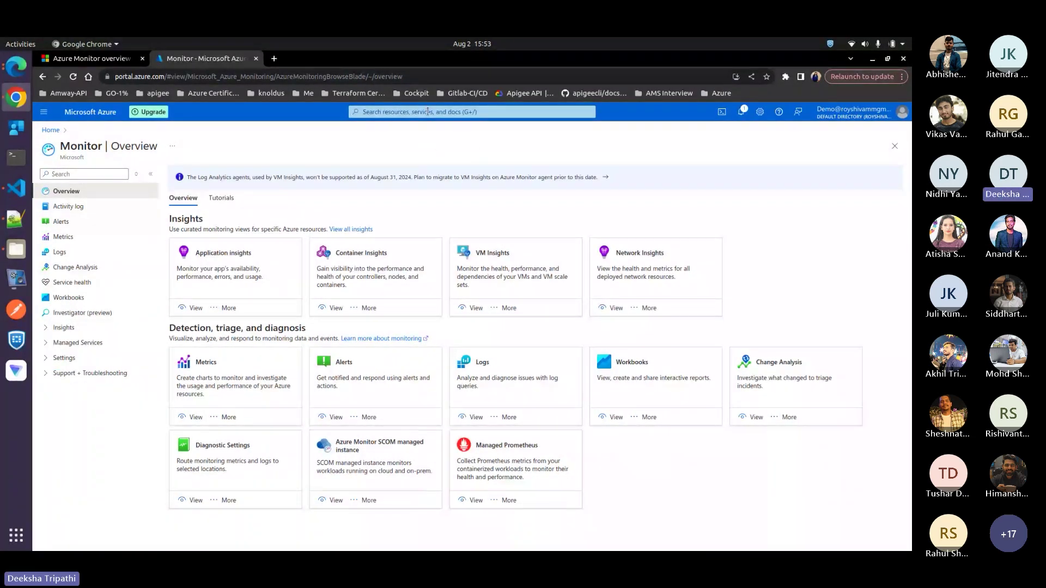
Open the SQL databases service and bring up the form for creating a new SQL database.
click(428, 111)
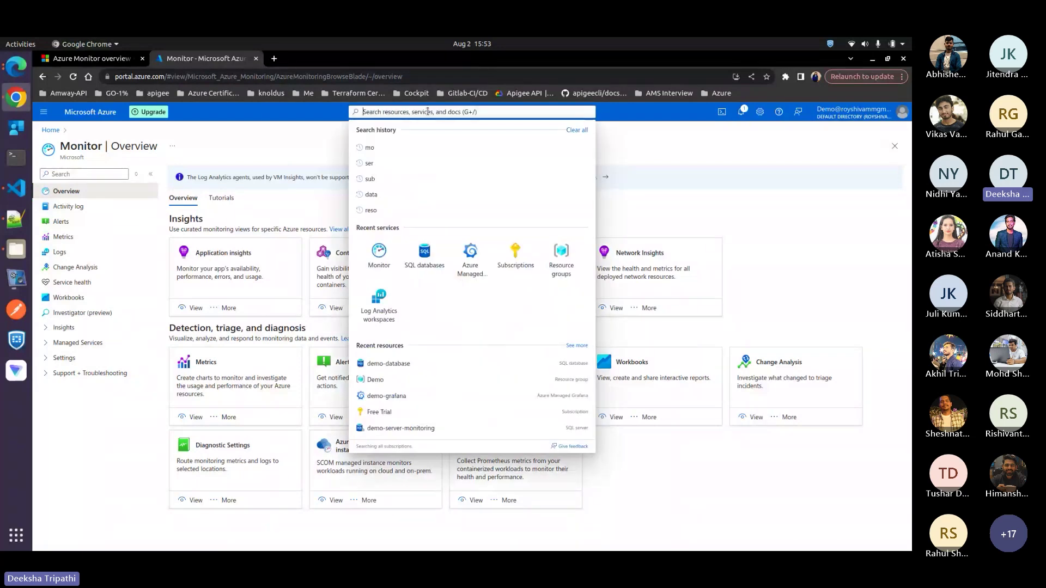
click(427, 259)
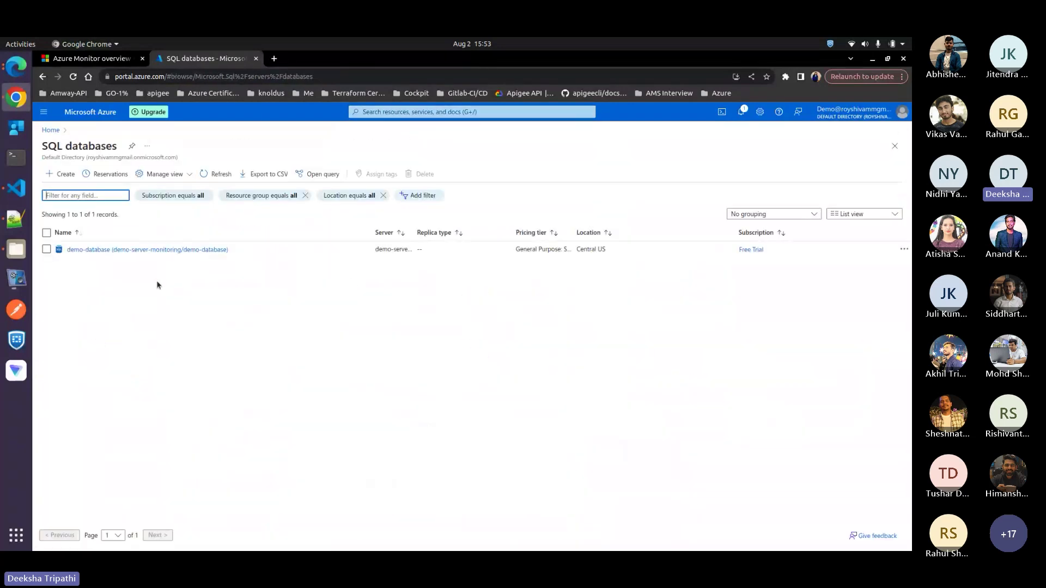
click(62, 175)
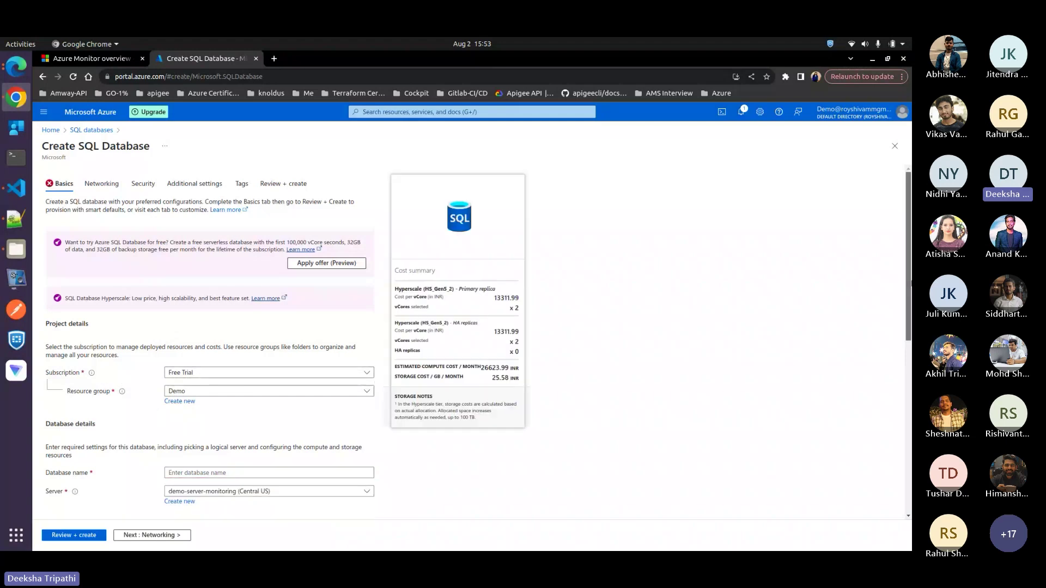
Review the new database form's server choices, compute and backup storage redundancy settings, and return to the portal home page without creating anything.
drag(907, 283, 894, 371)
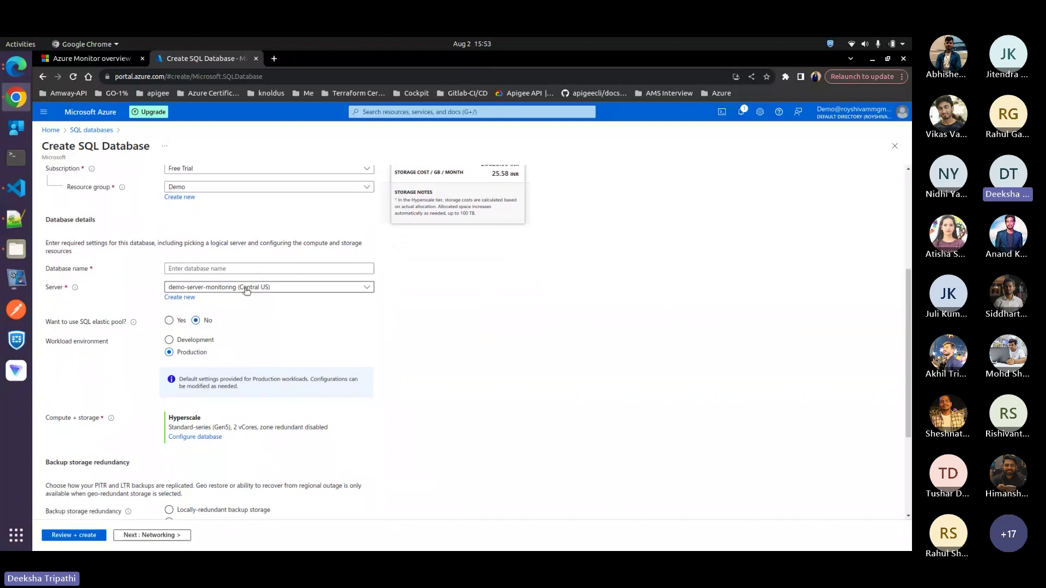
click(332, 288)
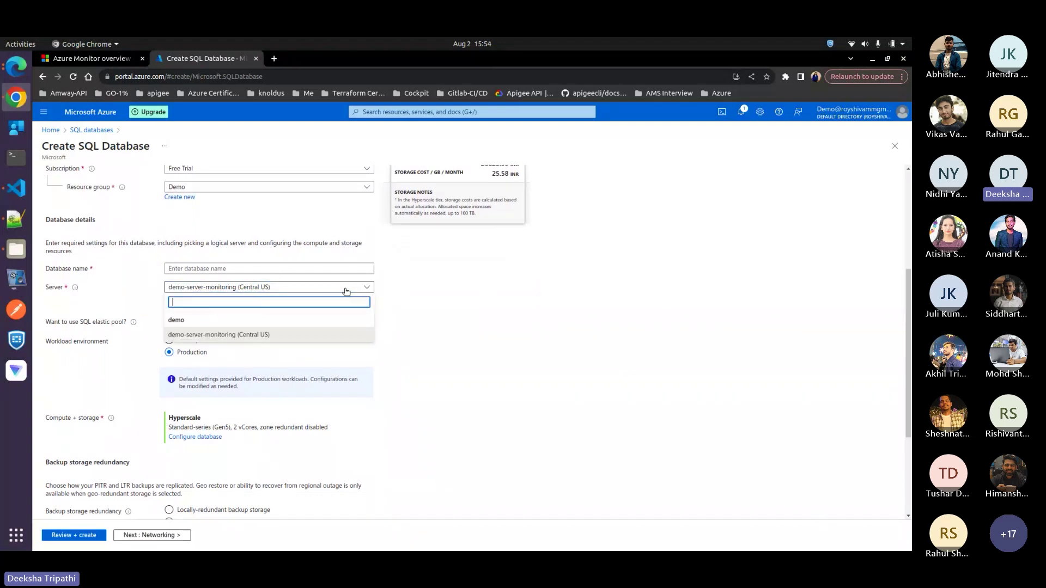
click(347, 291)
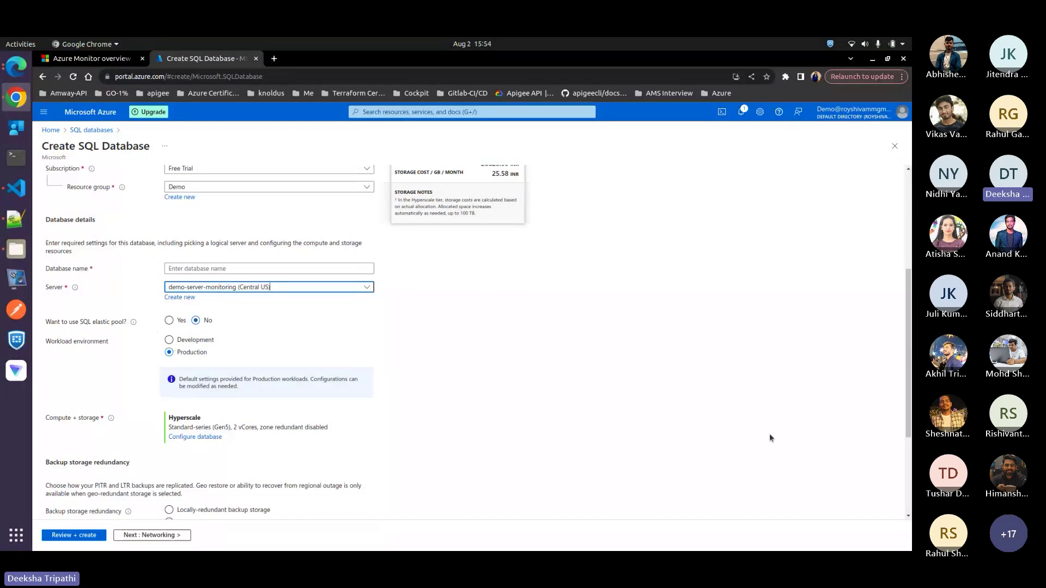
drag(909, 376, 911, 448)
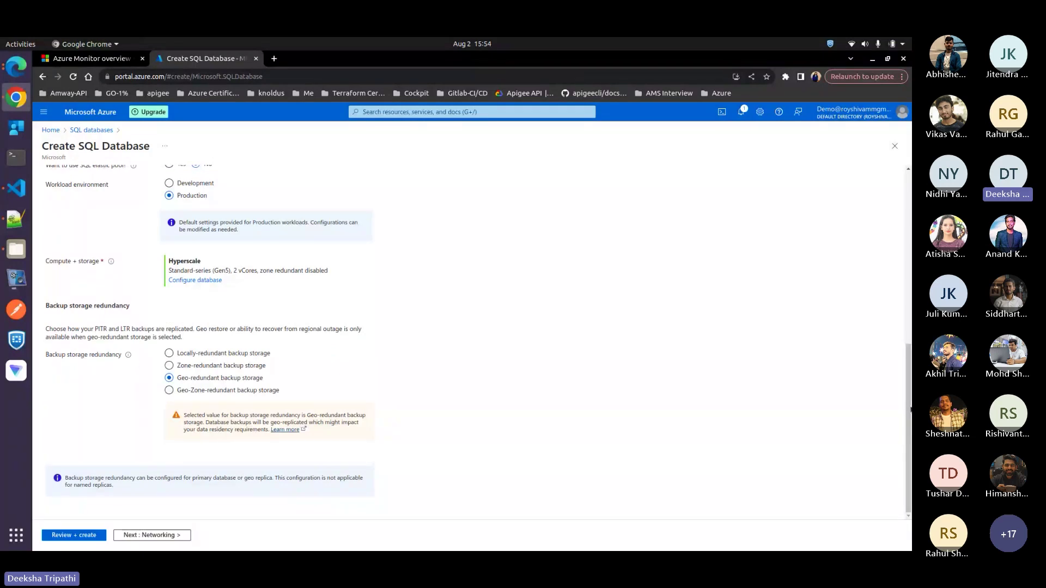
scroll(910, 409, up, 10)
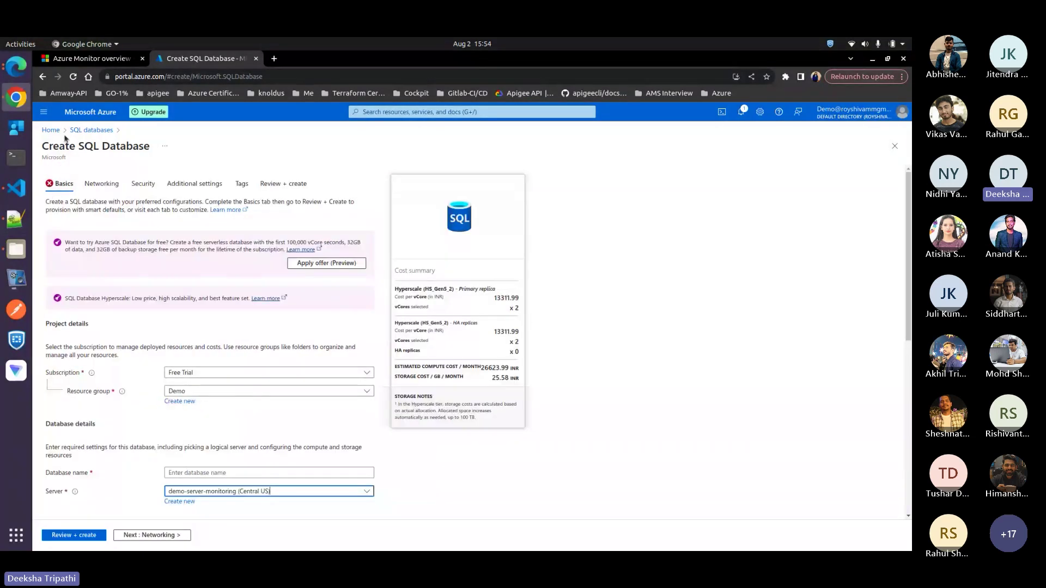
click(52, 131)
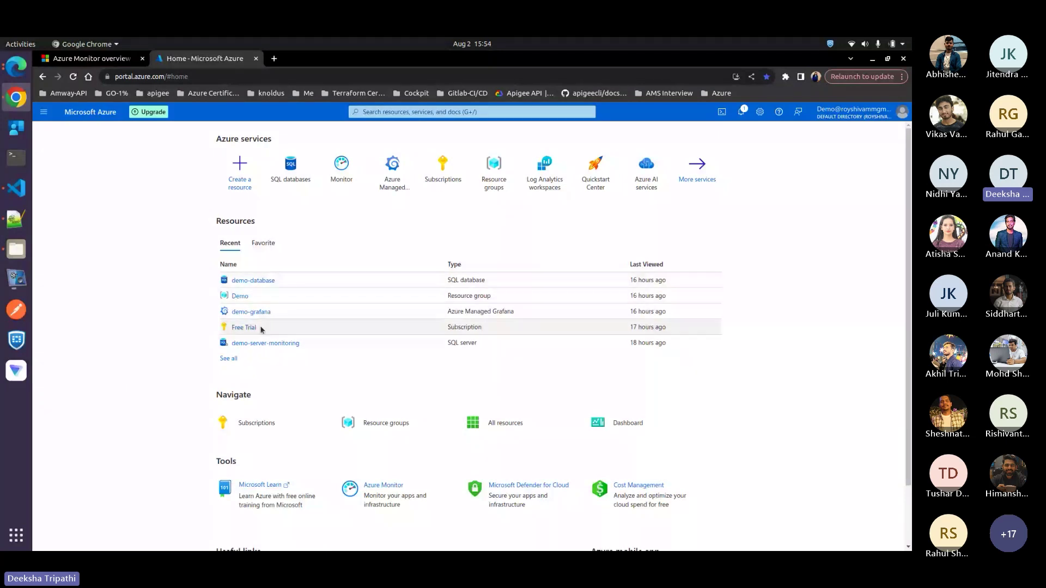
Review the basic settings for creating an Azure Managed Grafana workspace, and view the overview of the existing demo-grafana resource.
click(251, 312)
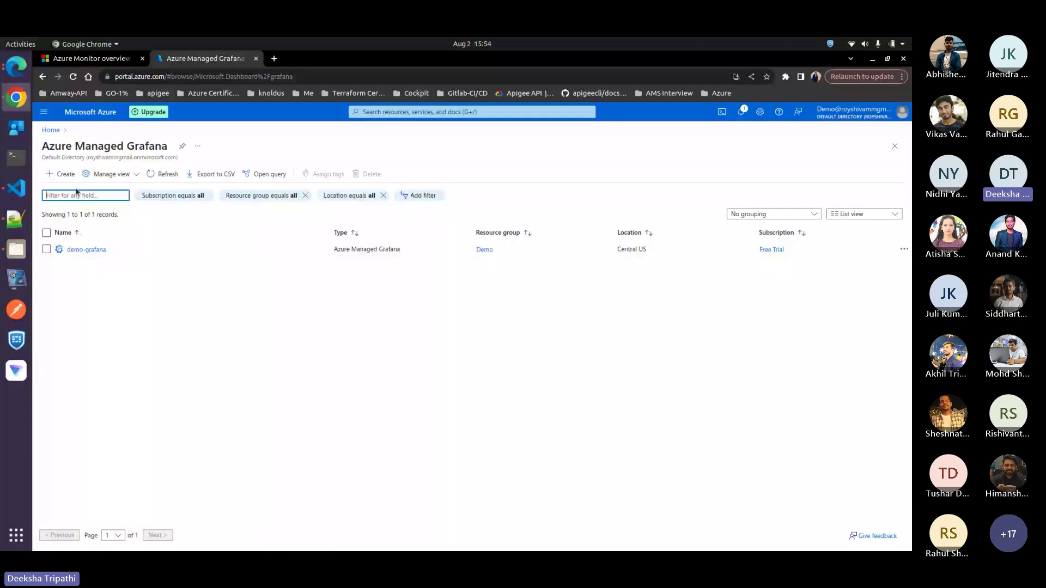
click(61, 173)
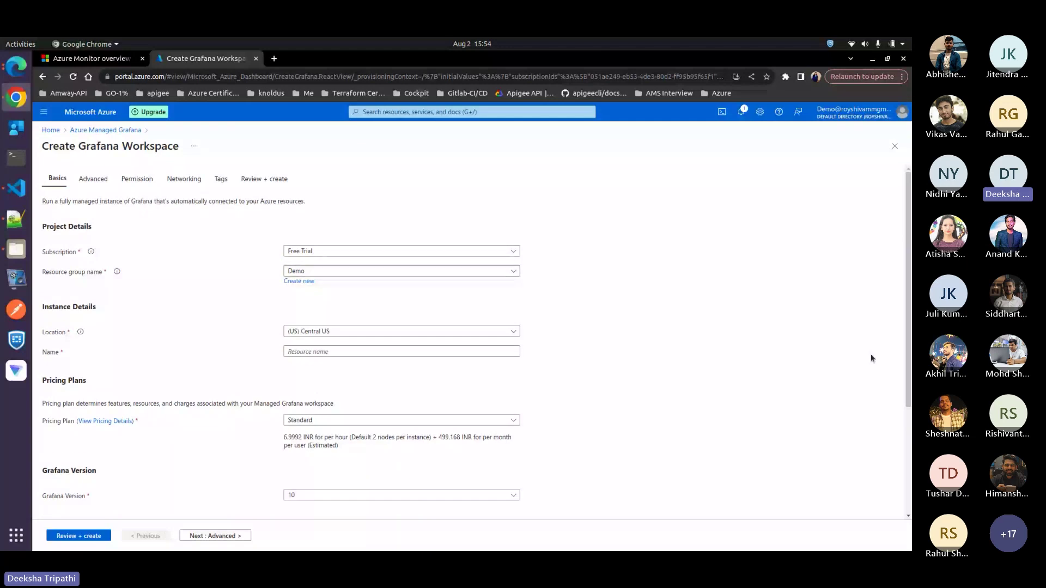
scroll(908, 289, down, 3)
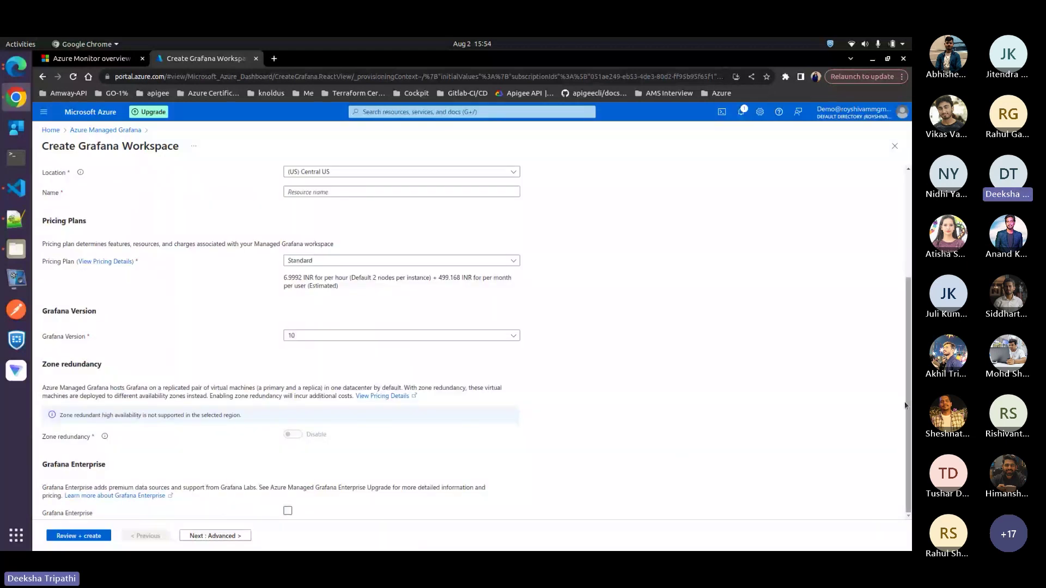
scroll(909, 418, up, 3)
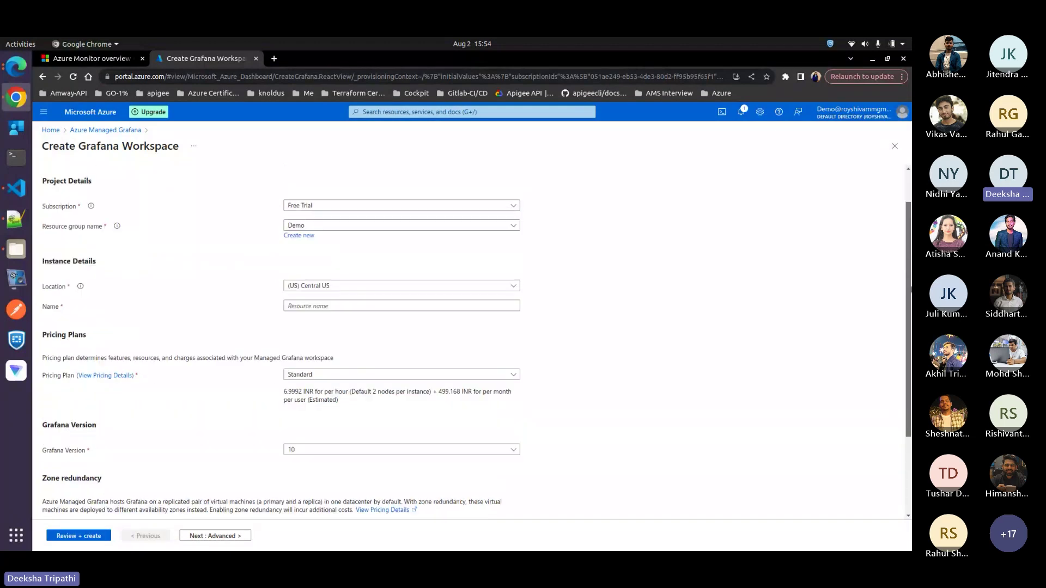
click(51, 132)
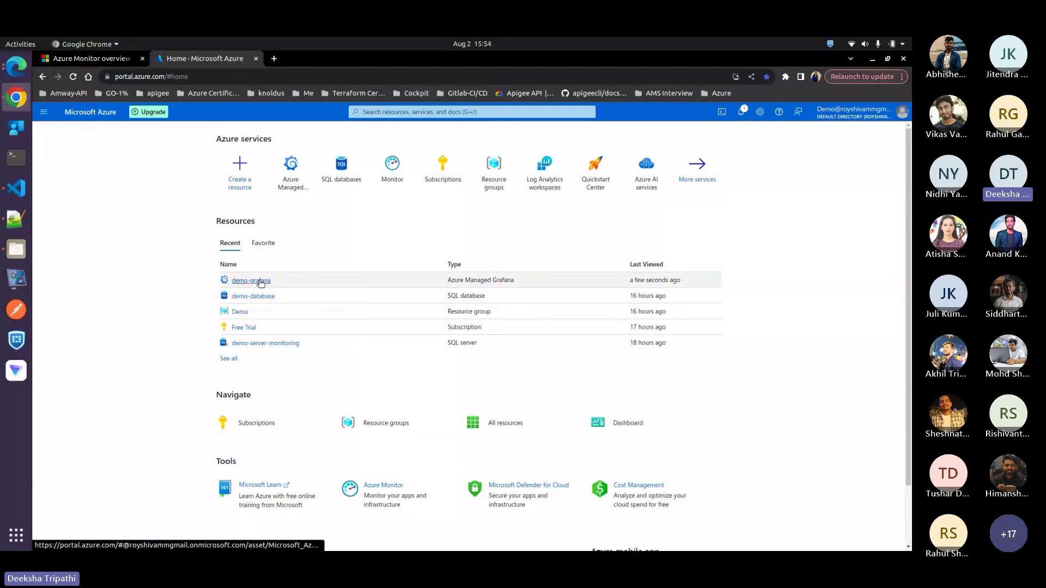
click(259, 280)
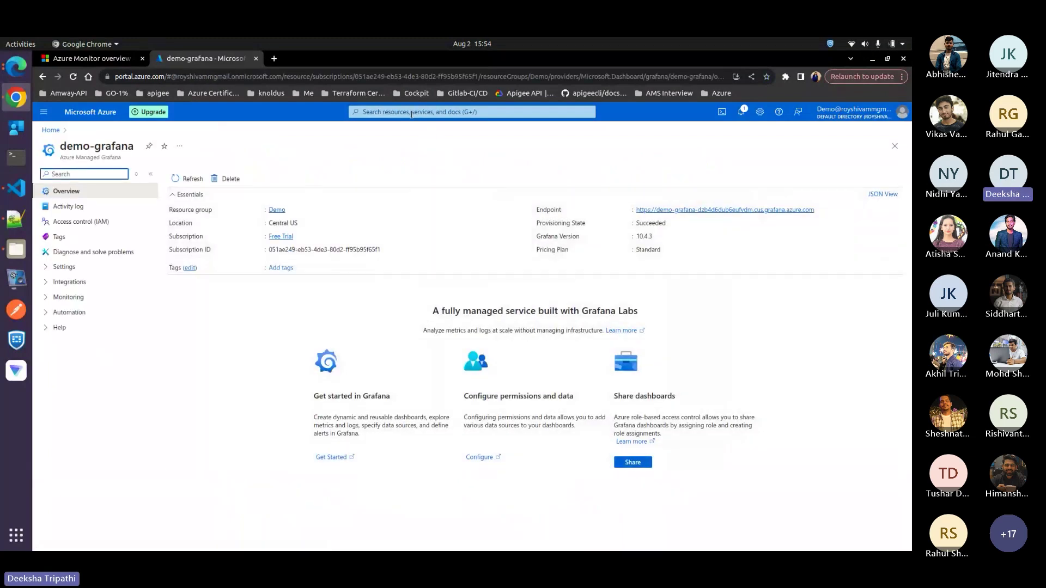
Open the diagnostic settings of demo-database from the SQL databases service.
click(411, 113)
click(422, 254)
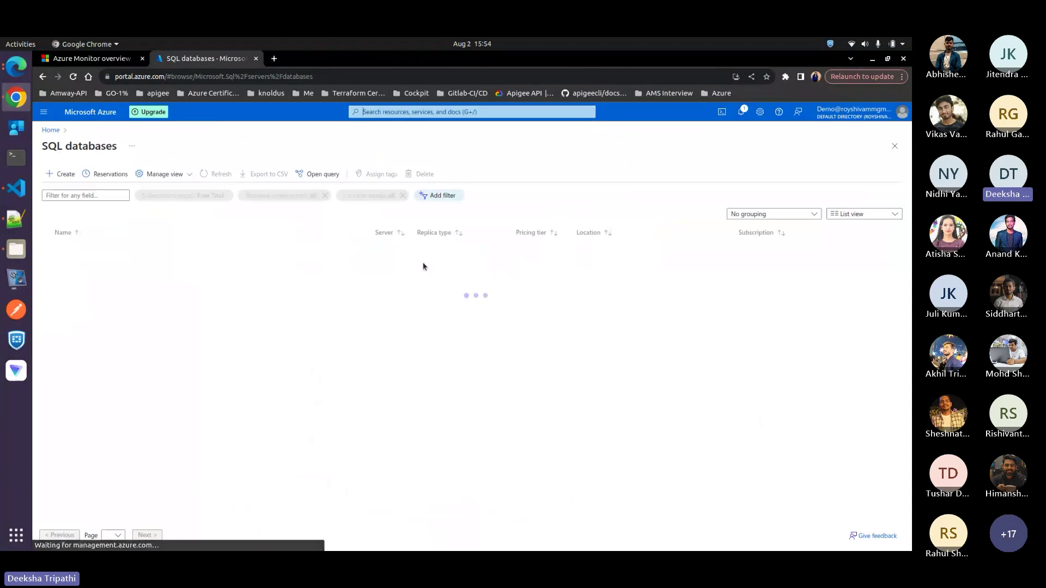
click(160, 250)
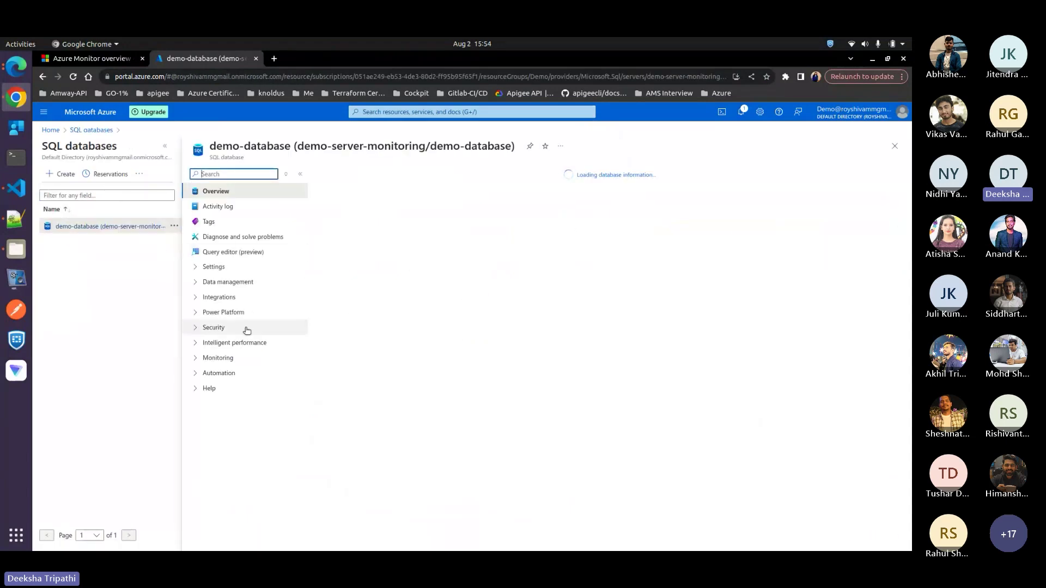
click(199, 358)
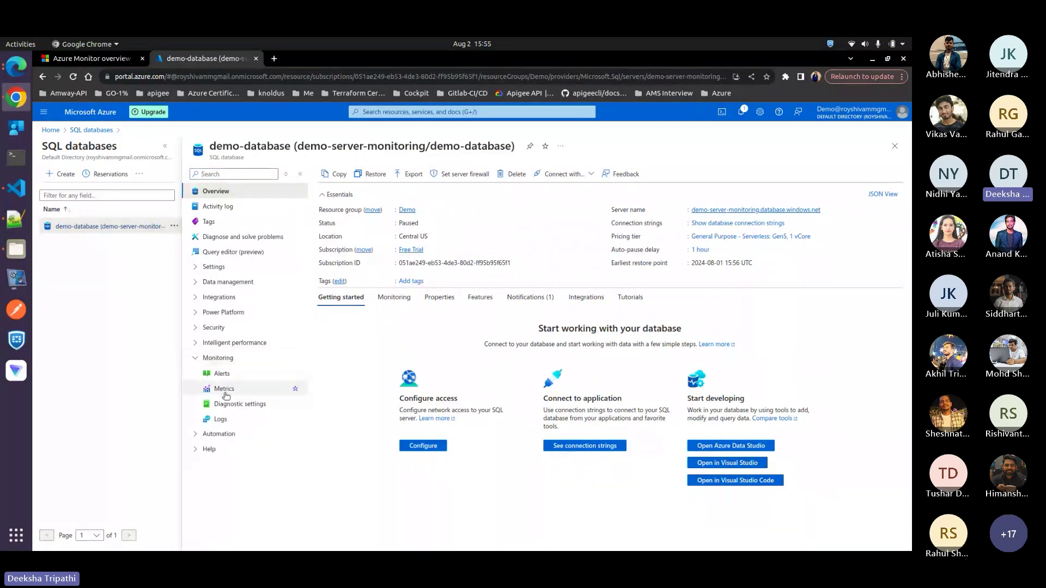
click(240, 404)
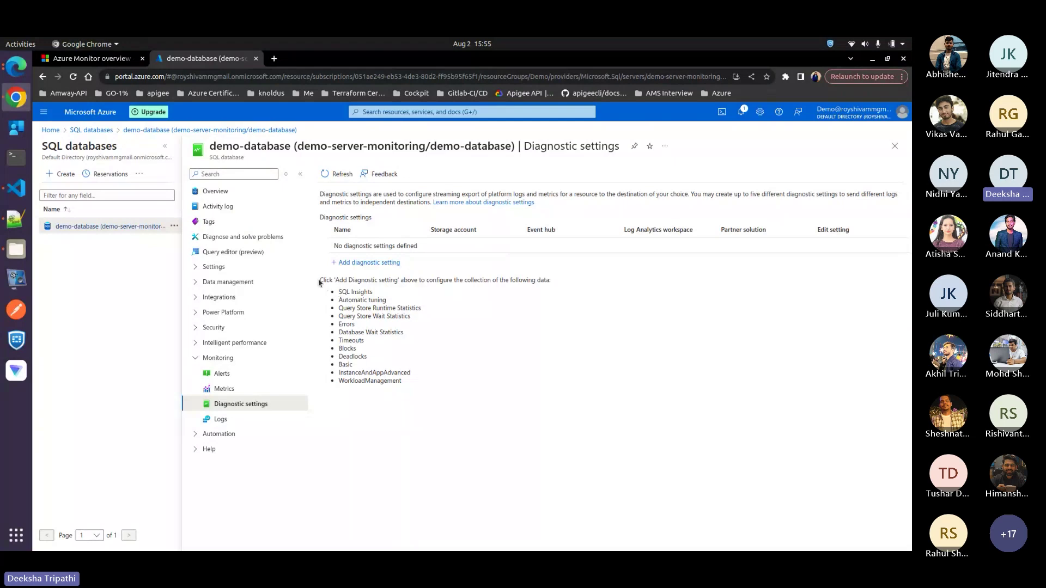
Examine the list of data categories that a diagnostic setting can collect for demo-database.
drag(320, 282, 387, 300)
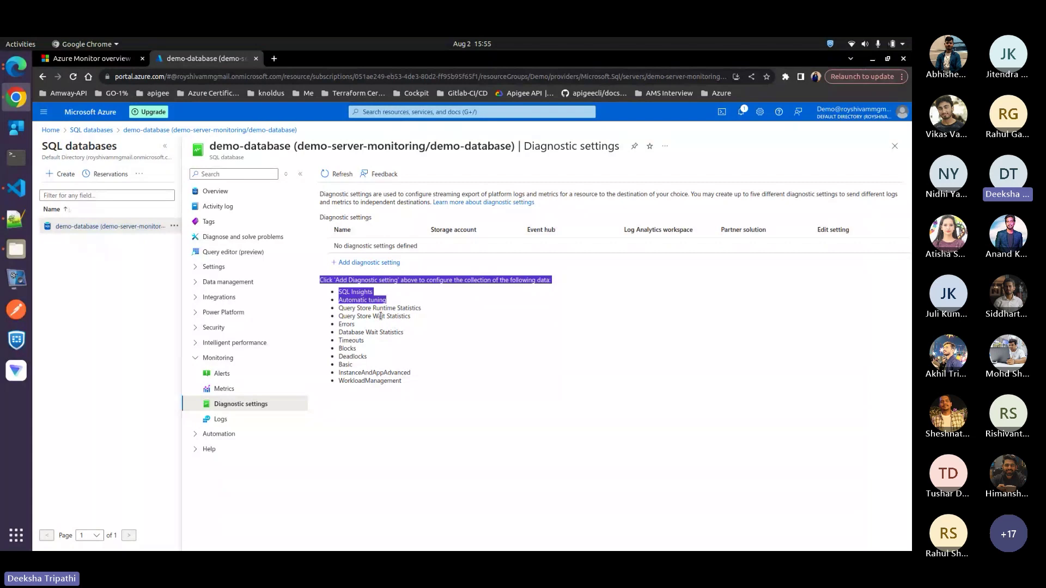
click(432, 313)
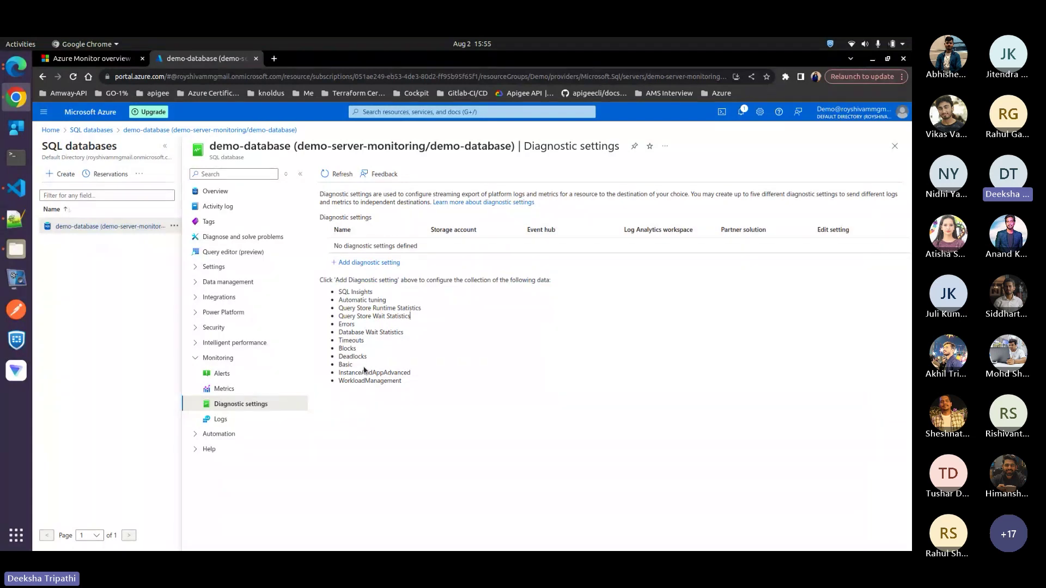
drag(411, 383, 339, 292)
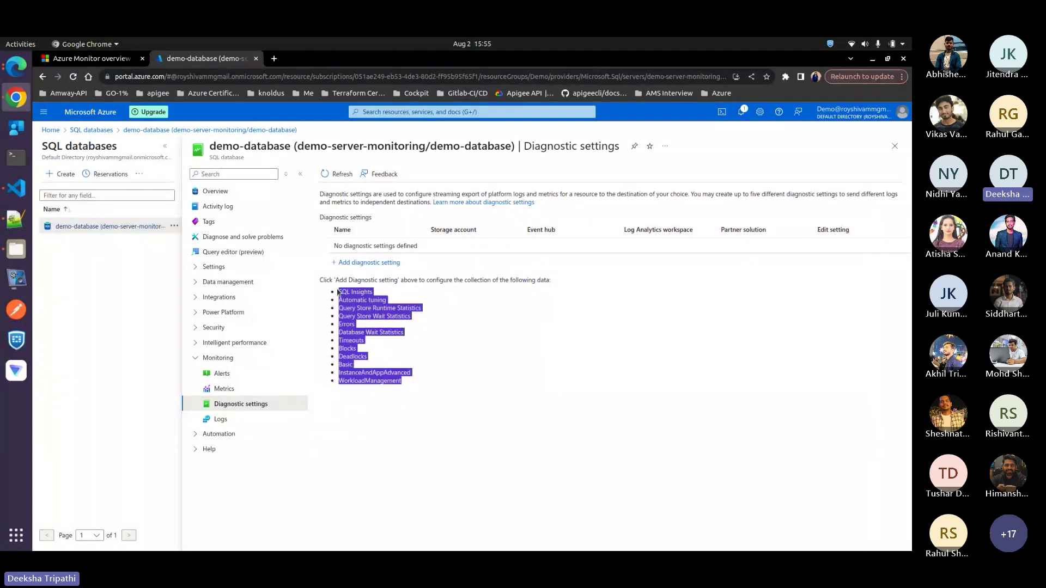
click(446, 304)
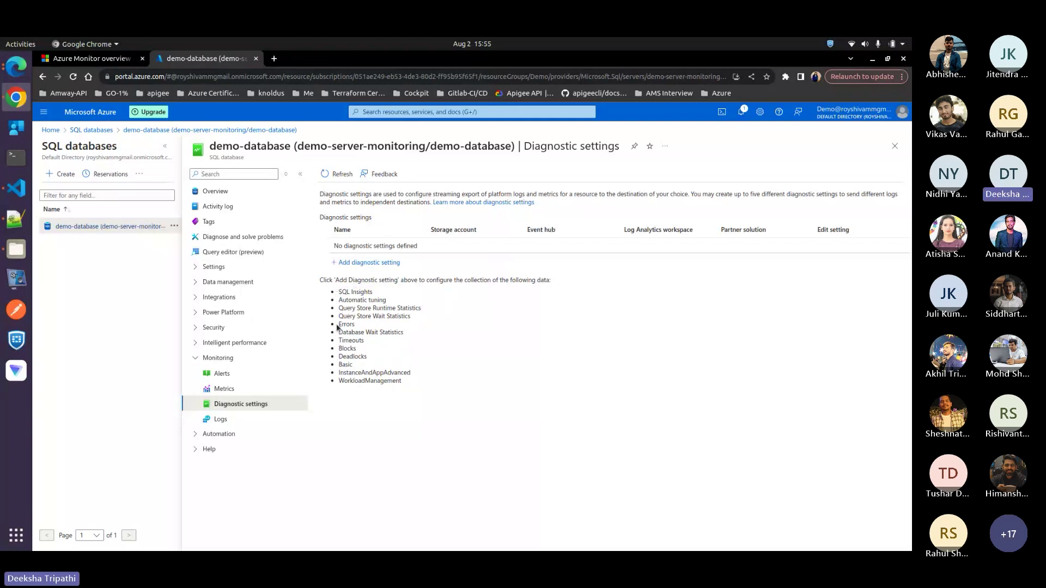
drag(340, 292, 414, 382)
click(446, 335)
Search the portal for "log an" and open the creation form for a Log Analytics Workspace from the Marketplace.
click(412, 112)
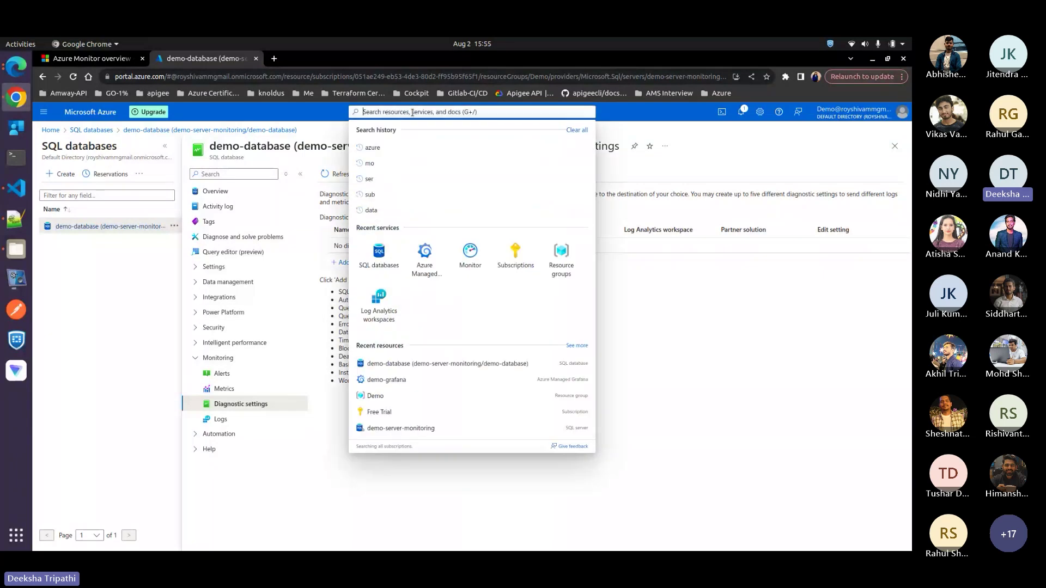
text(log an)
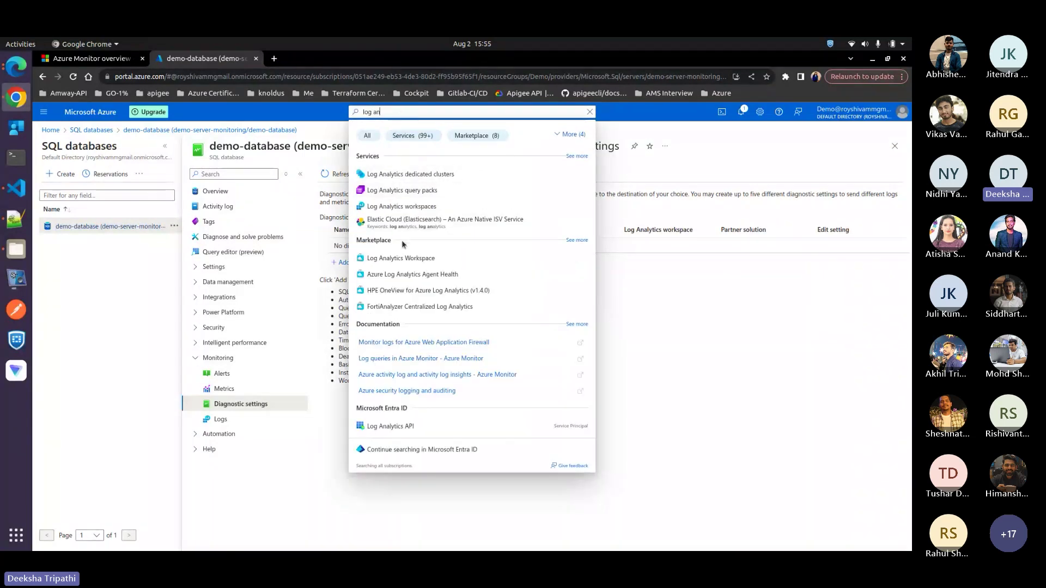
key(Escape)
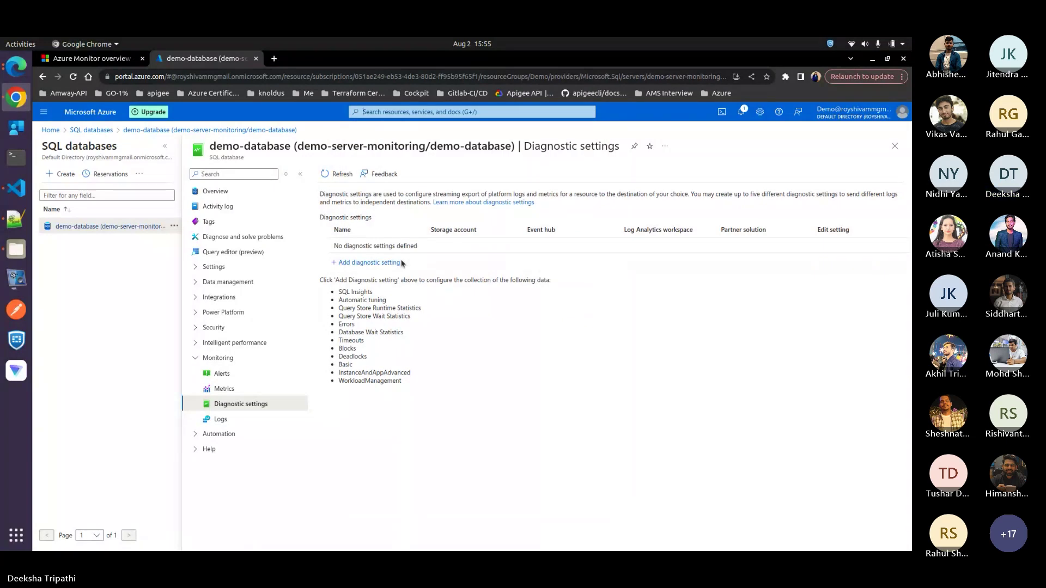
click(387, 113)
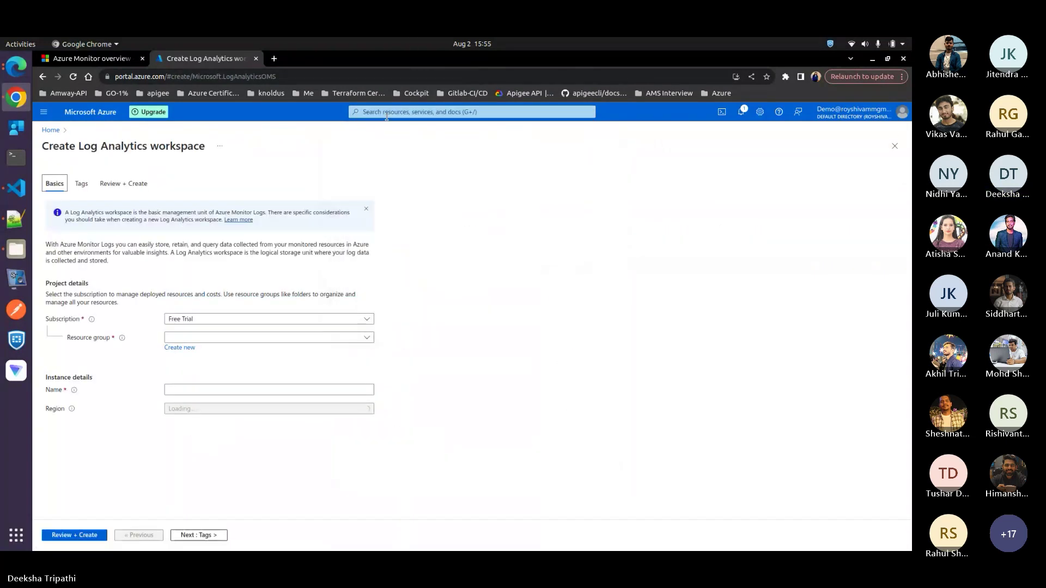
Create the Log Analytics workspace with the name demo-ws in the Demo resource group.
click(209, 336)
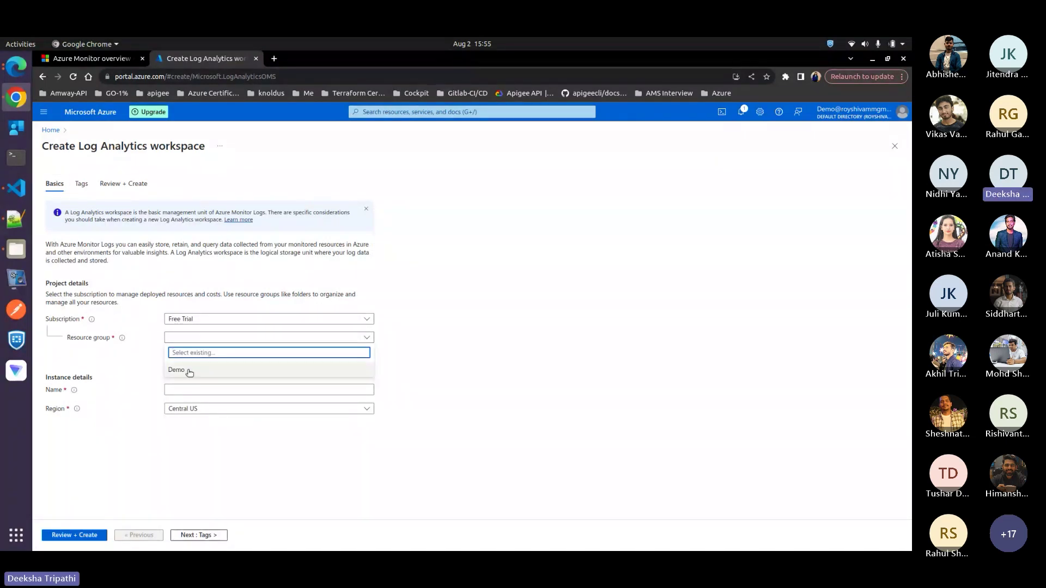
click(185, 369)
click(197, 390)
text(d)
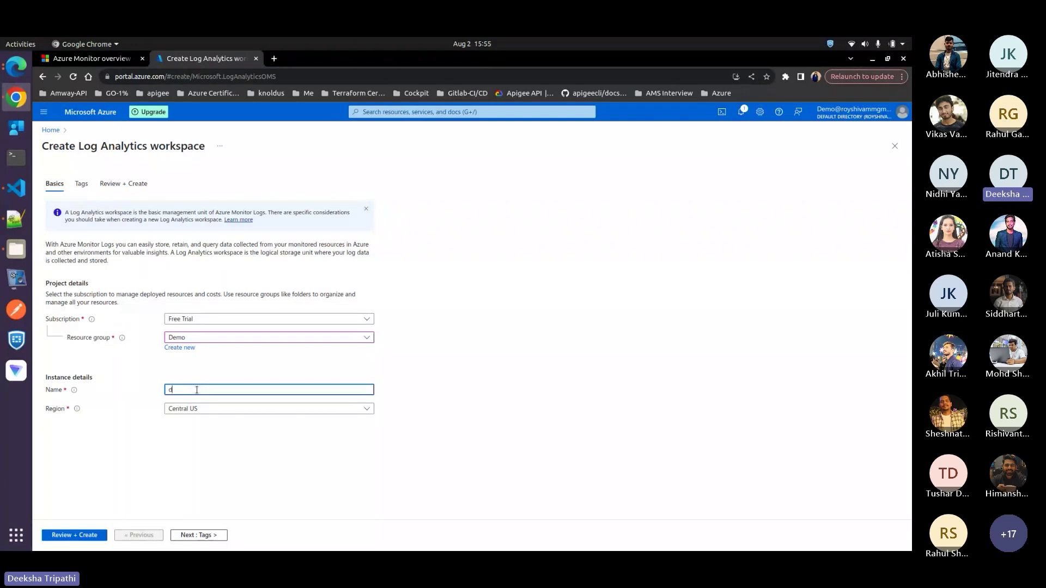
text(emo-ws)
click(78, 536)
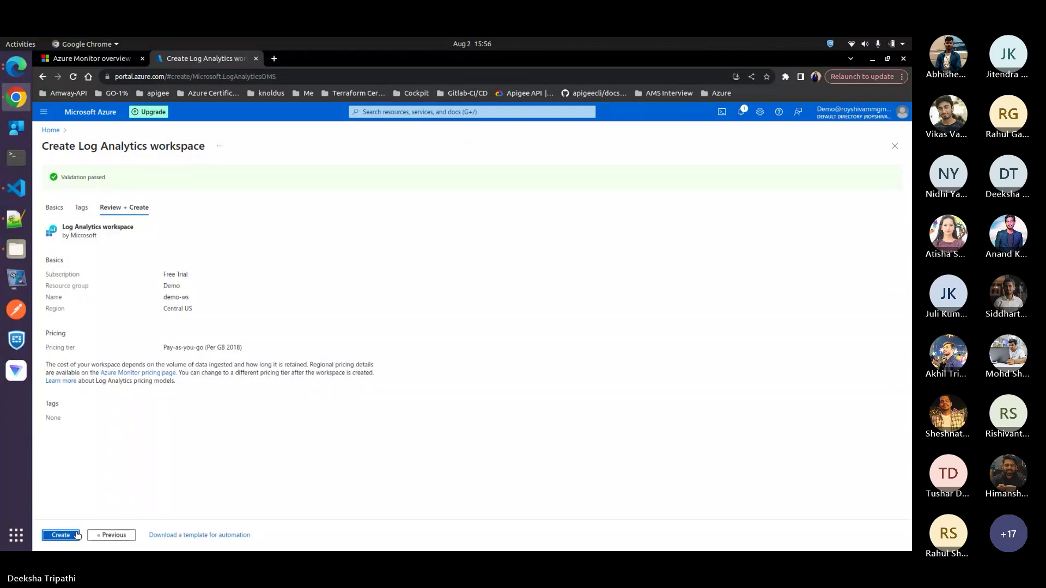
click(64, 540)
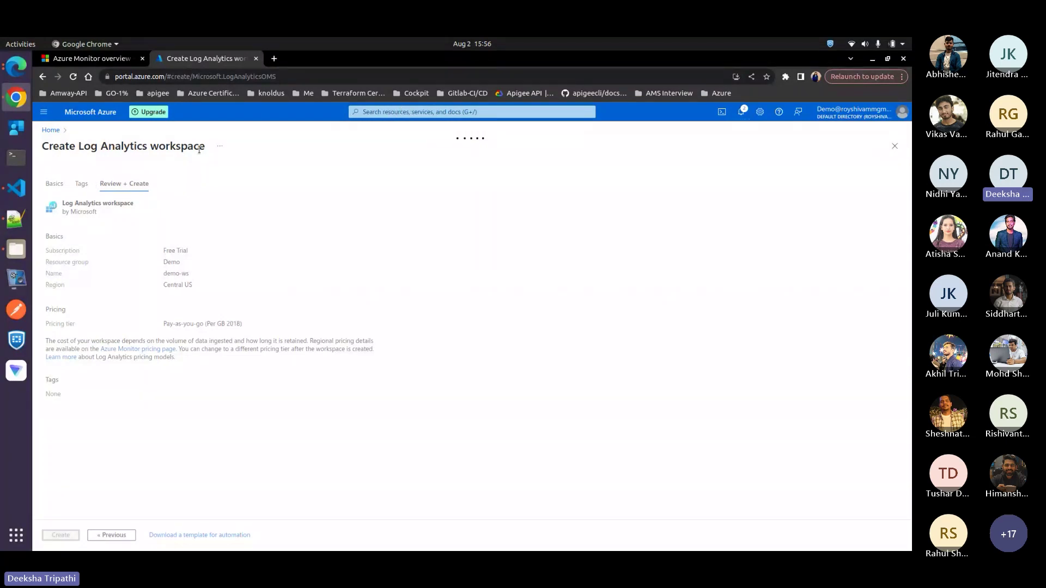
drag(210, 150, 81, 146)
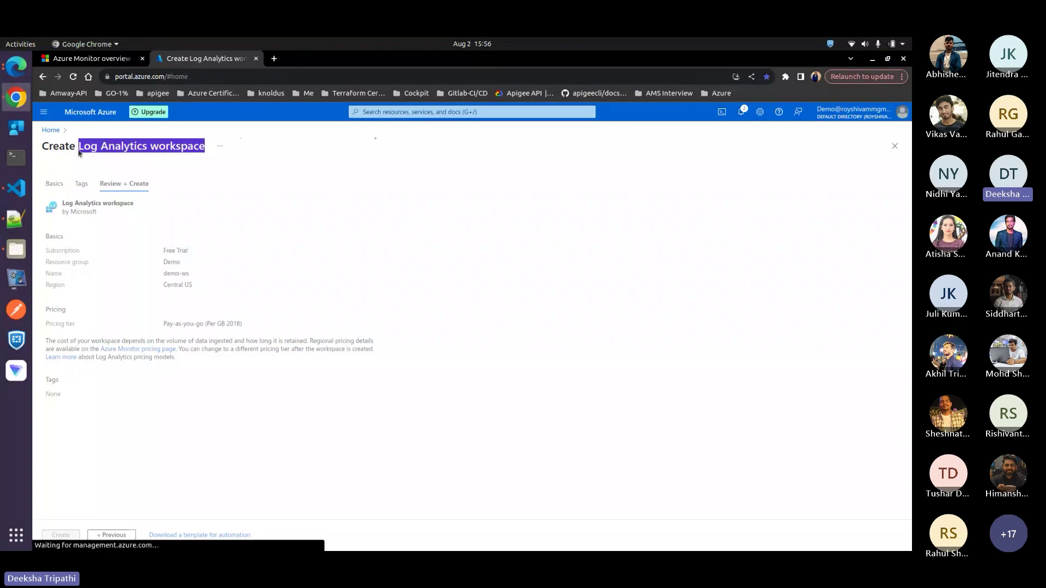
Open demo-grafana from the Azure Managed Grafana service and review the role assignments in its access control.
click(473, 112)
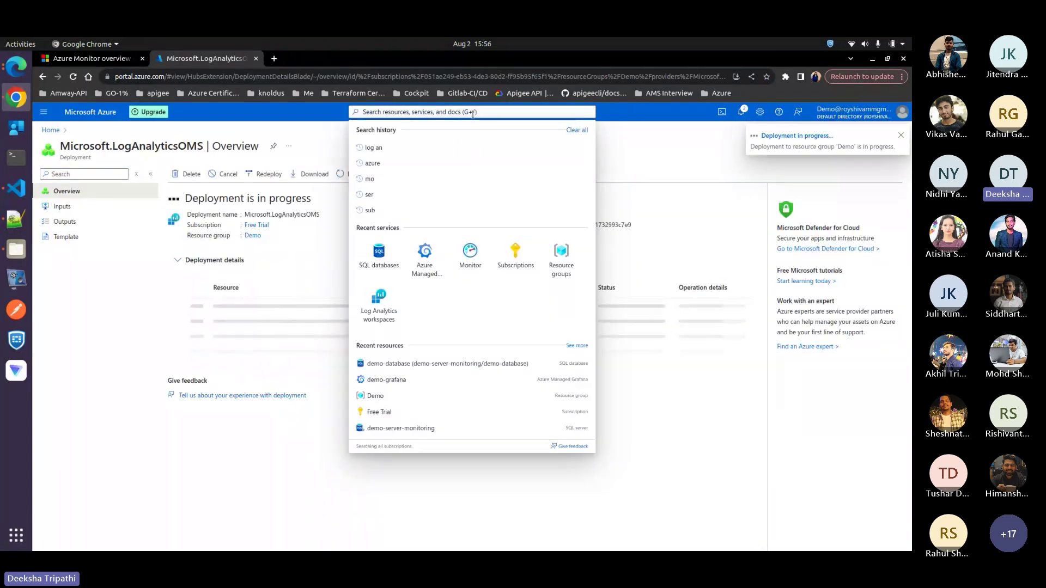
click(423, 267)
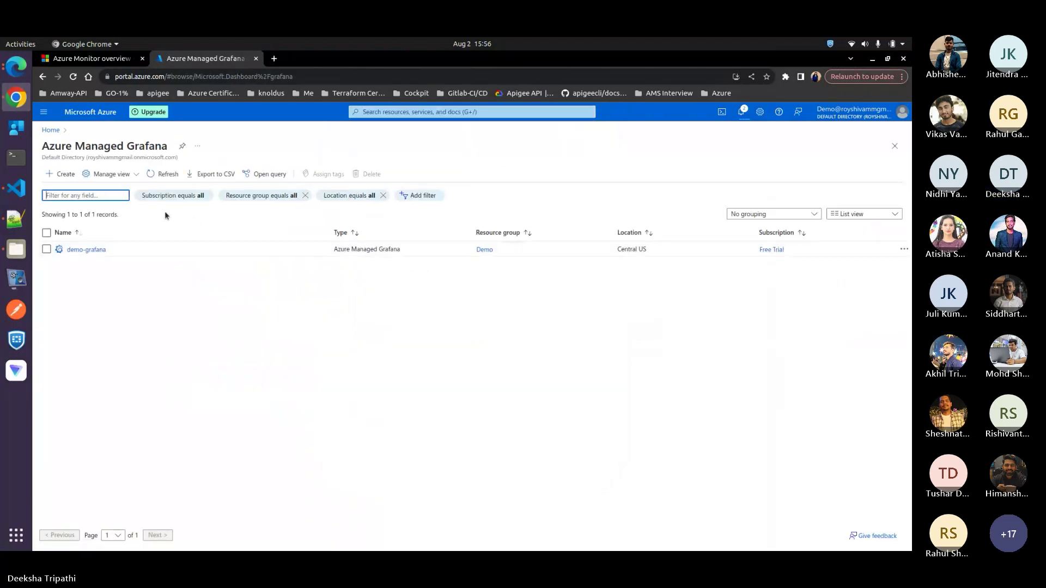
click(90, 250)
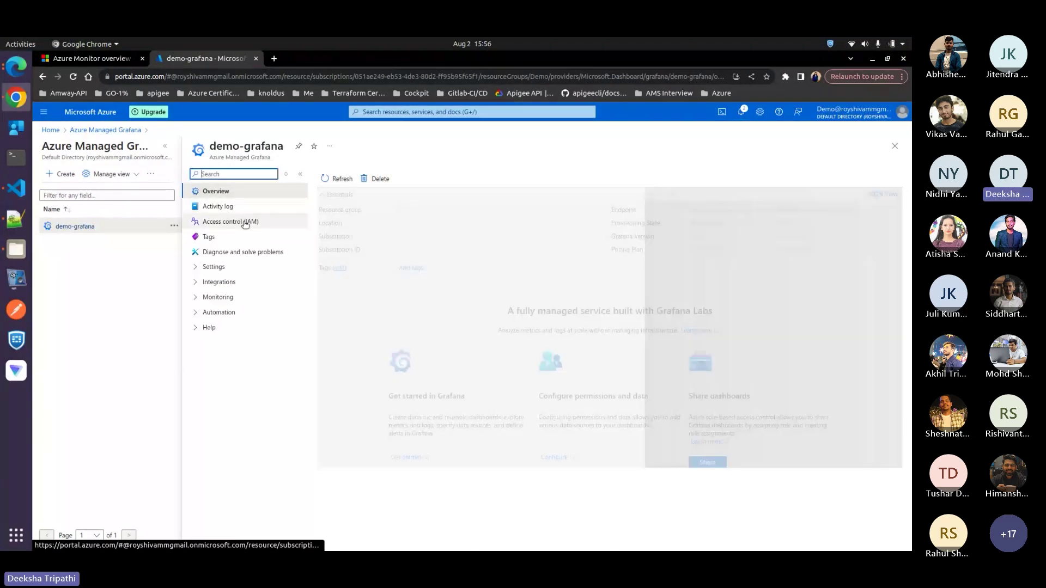
click(247, 222)
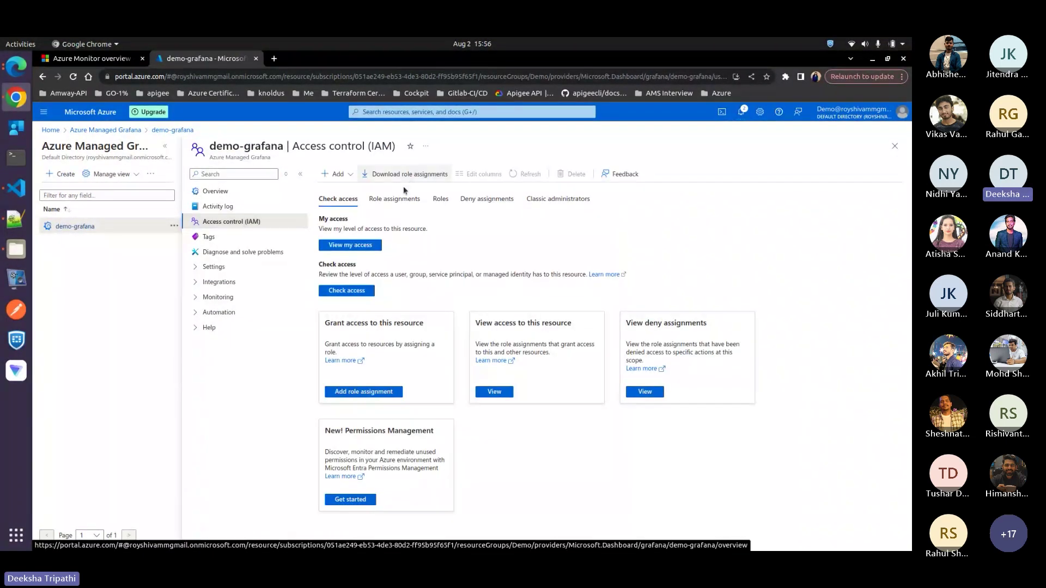
click(386, 200)
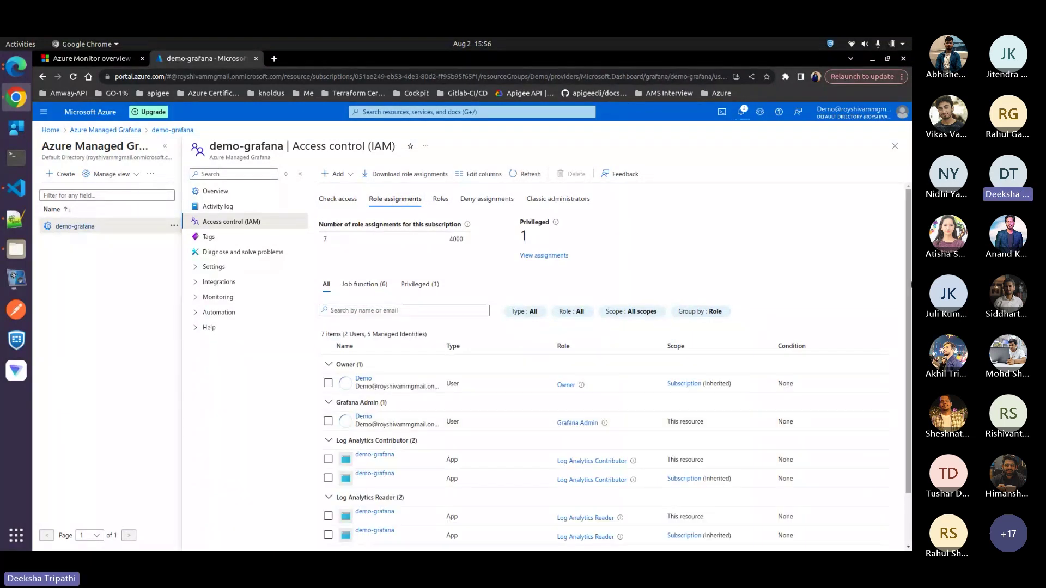
scroll(907, 289, down, 1)
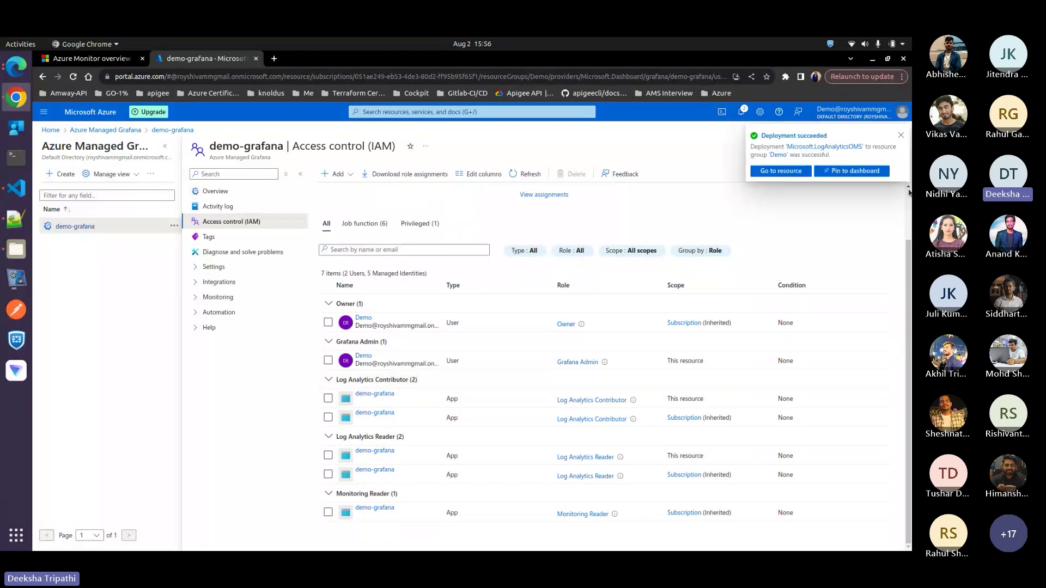
click(901, 137)
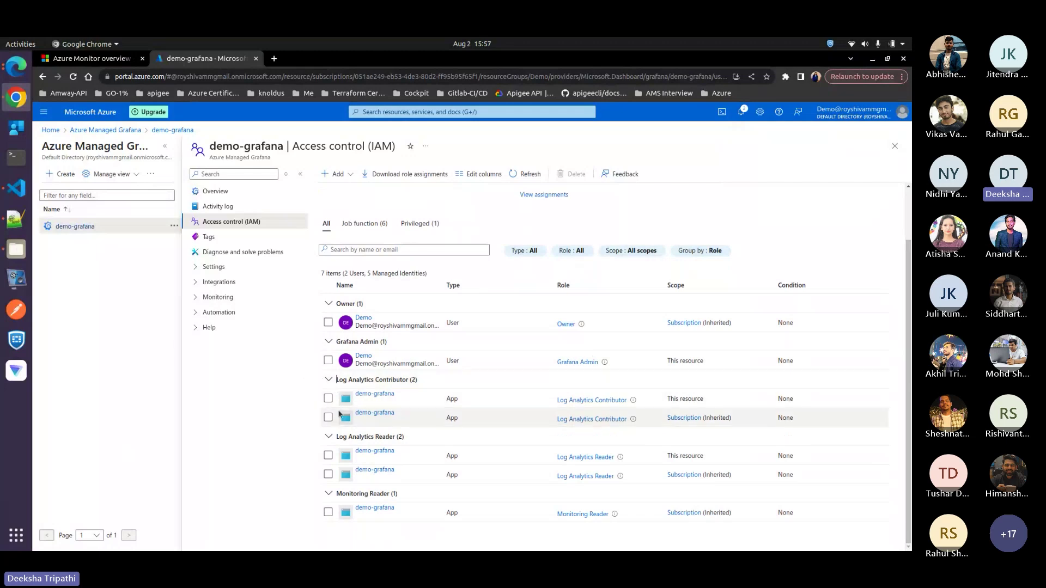
Start a Log Analytics Contributor role assignment for the demo-grafana managed identity and discard it without assigning.
click(337, 174)
click(347, 190)
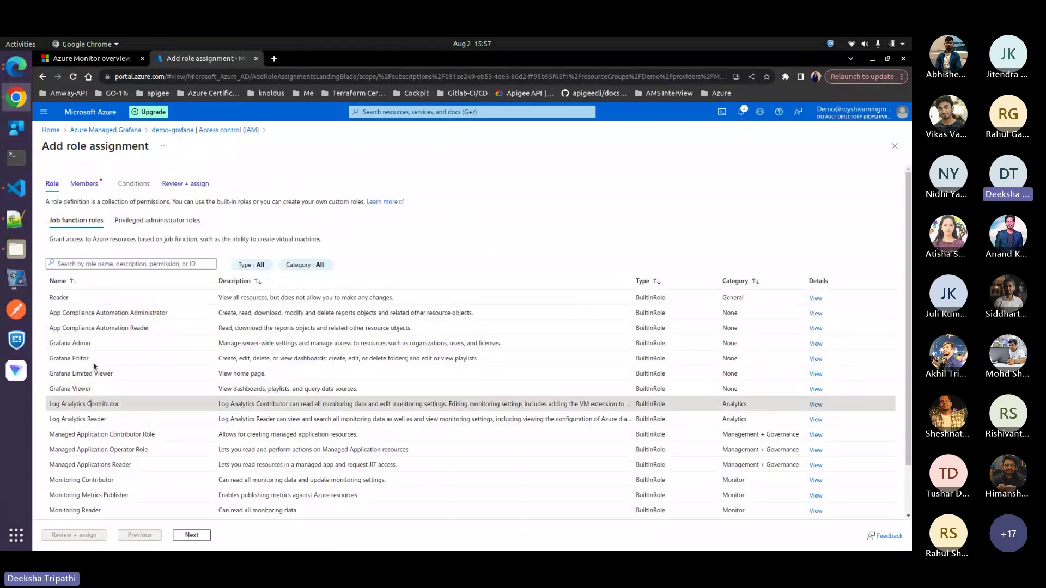
click(90, 404)
click(85, 184)
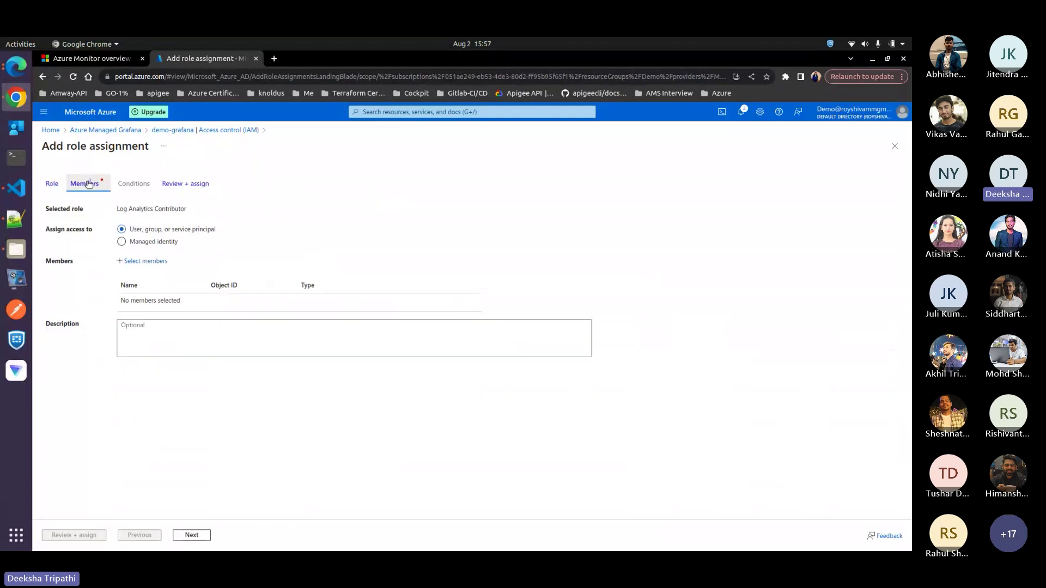
click(122, 243)
click(142, 261)
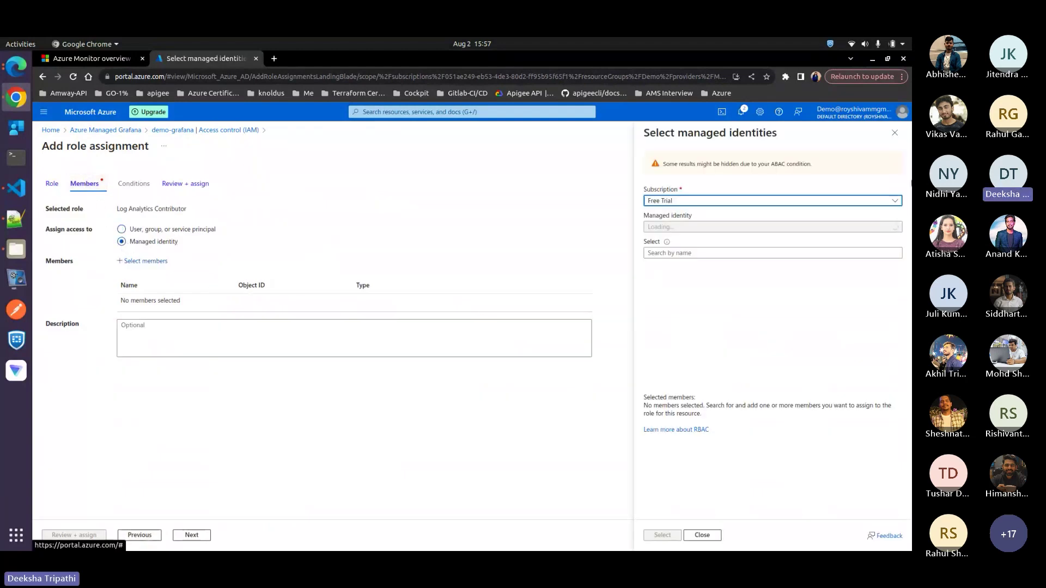
click(844, 227)
click(695, 290)
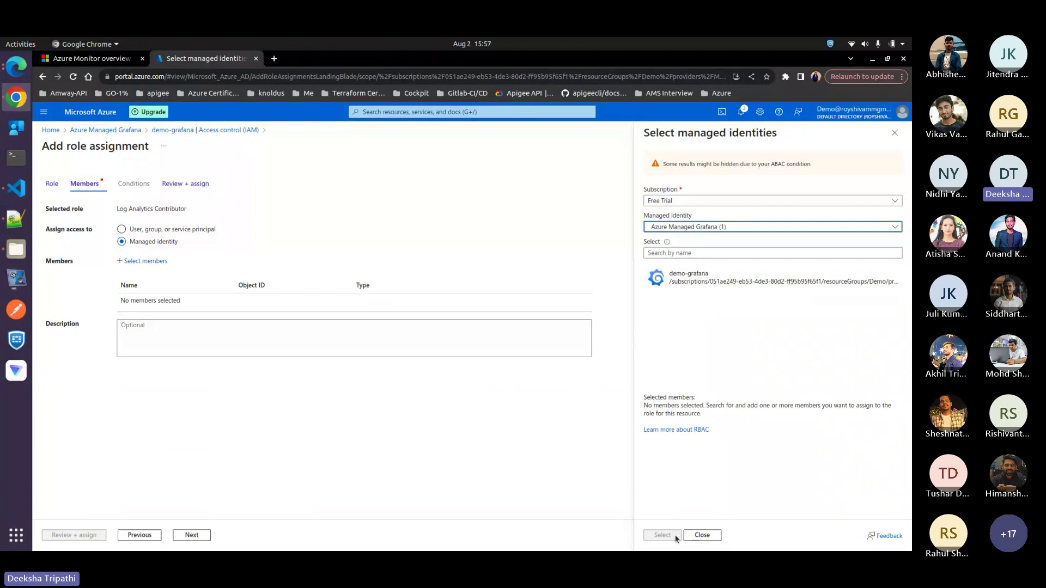
click(689, 277)
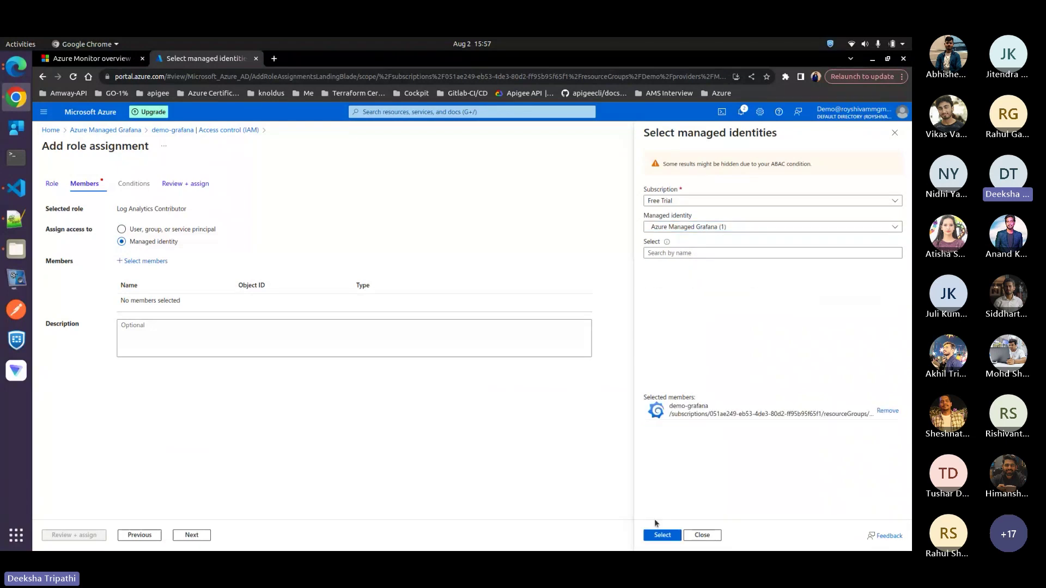
click(703, 536)
click(893, 151)
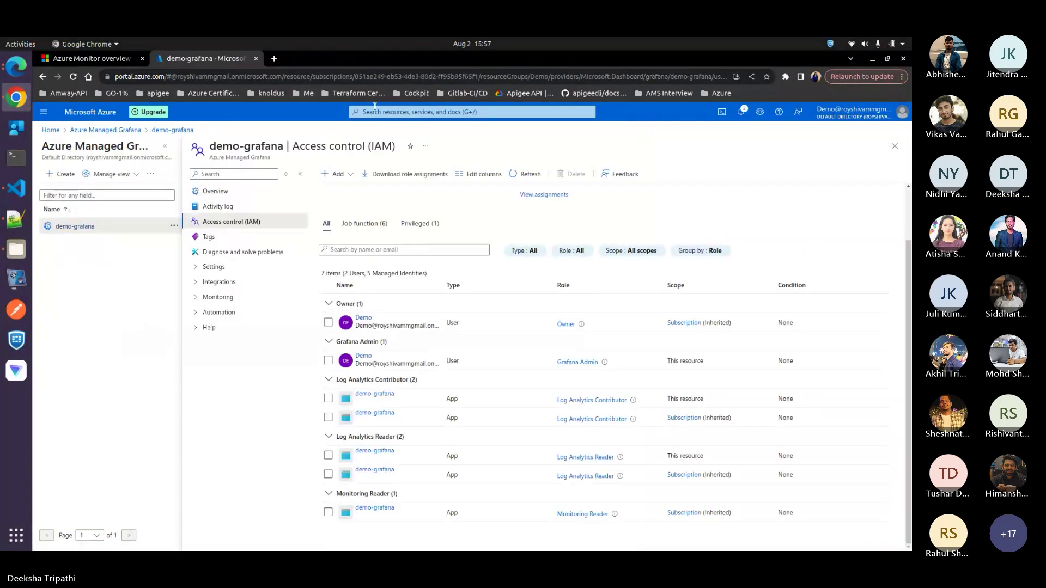
Search the portal for "log ana" and open the list of Log Analytics workspaces.
click(376, 112)
text(log ana)
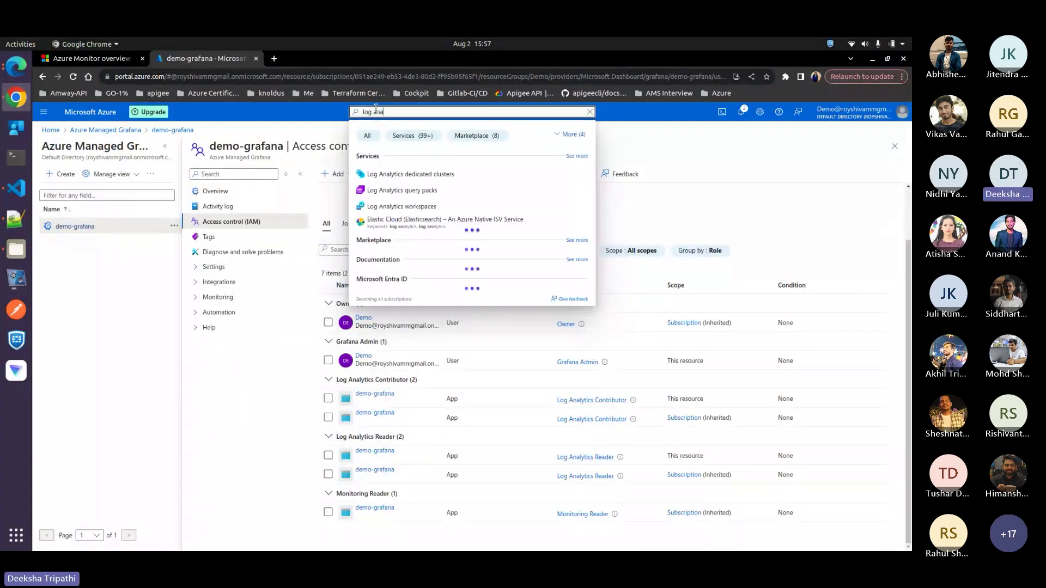
click(406, 207)
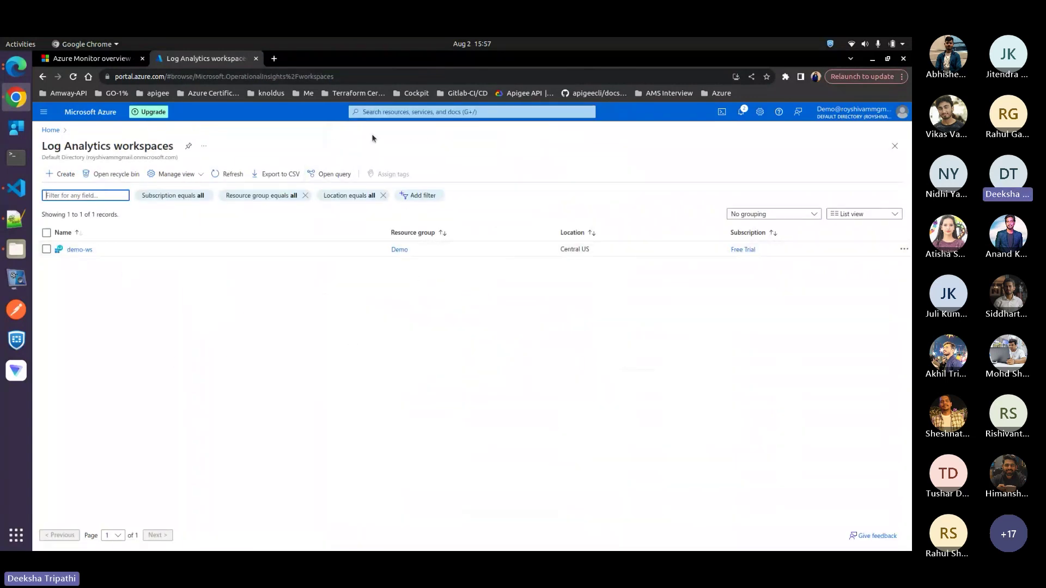
Open the overview of demo-database from the SQL databases service.
click(395, 112)
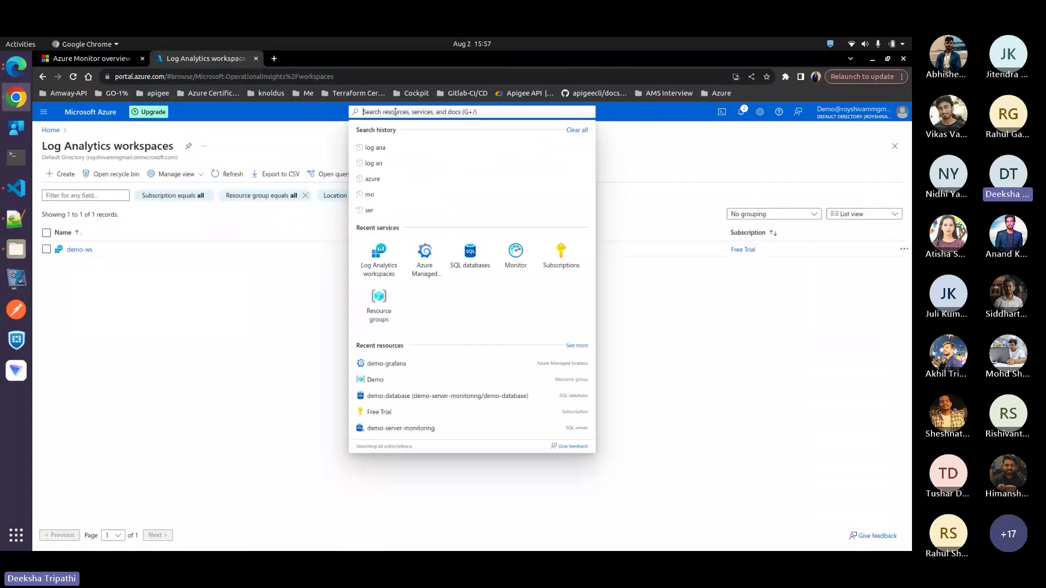
click(484, 263)
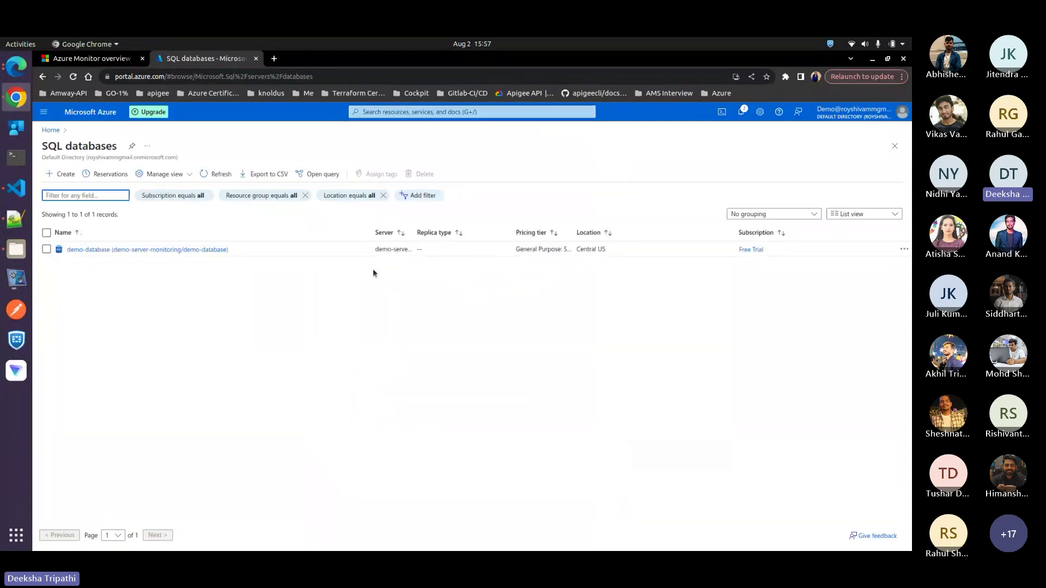
click(123, 250)
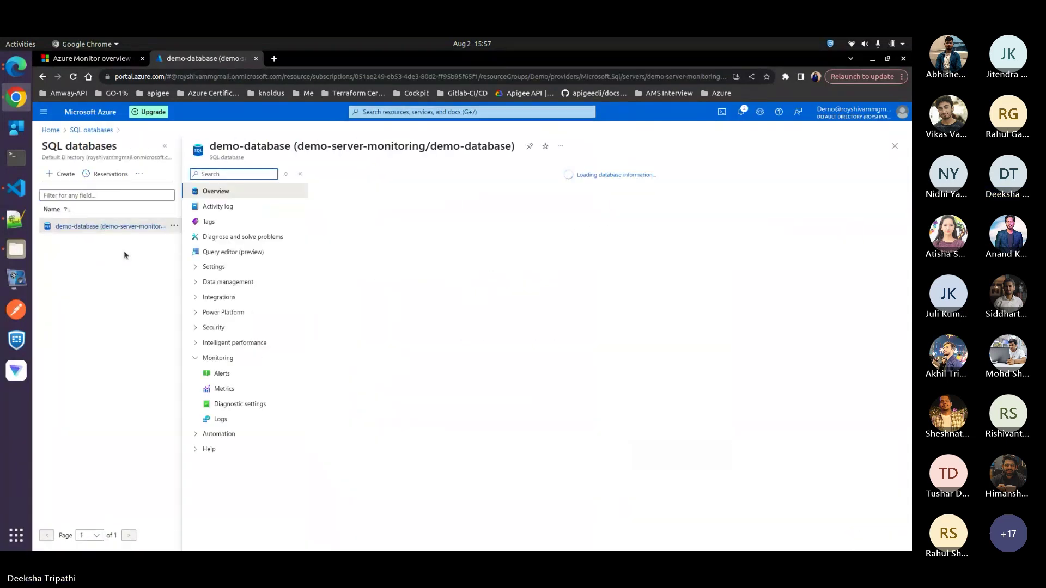
Search the portal for "sub" and open the resource providers of the Free Trial subscription.
click(391, 112)
text(sub)
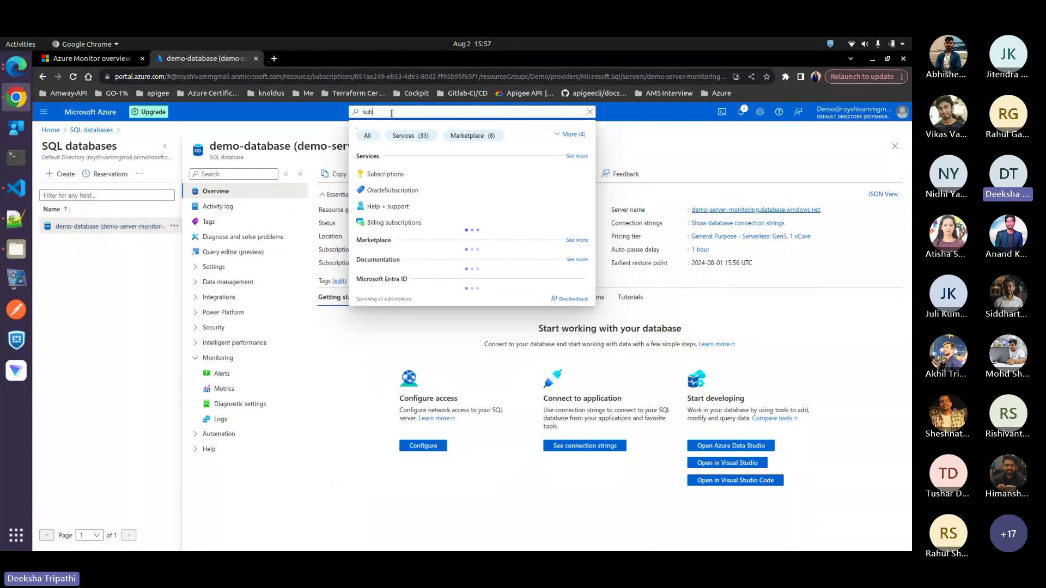
click(382, 174)
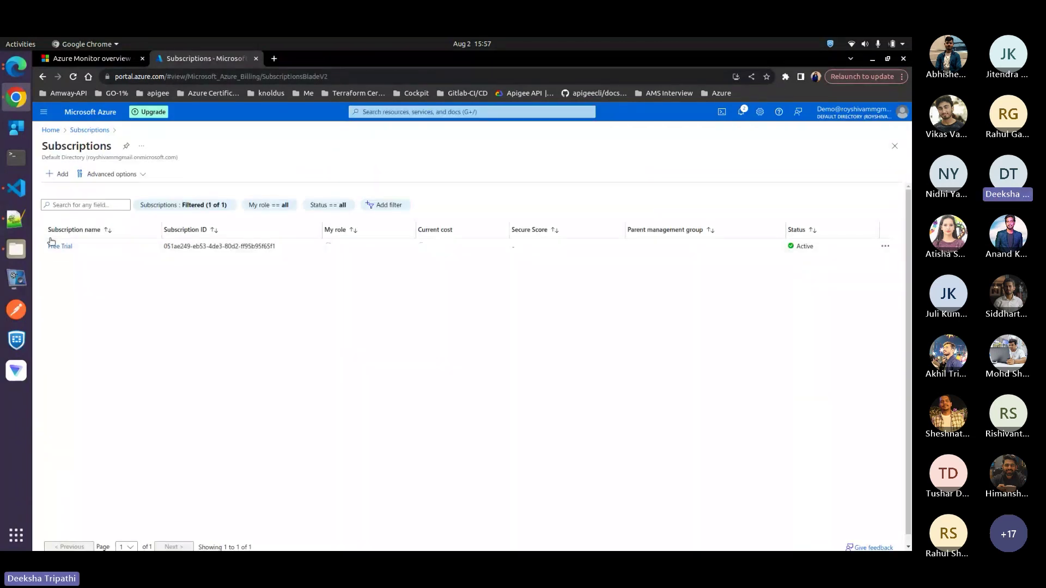
click(59, 246)
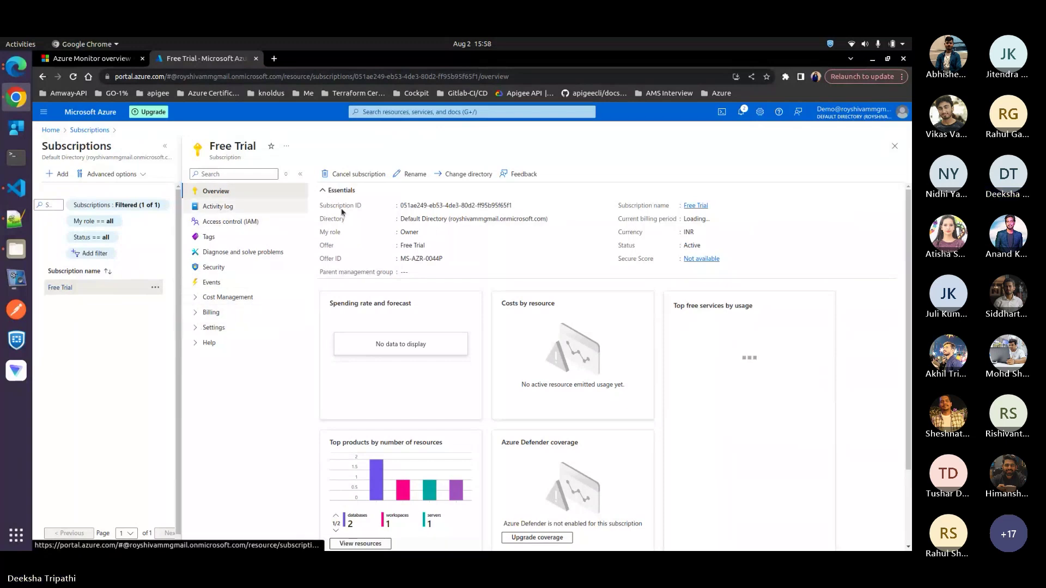
click(197, 299)
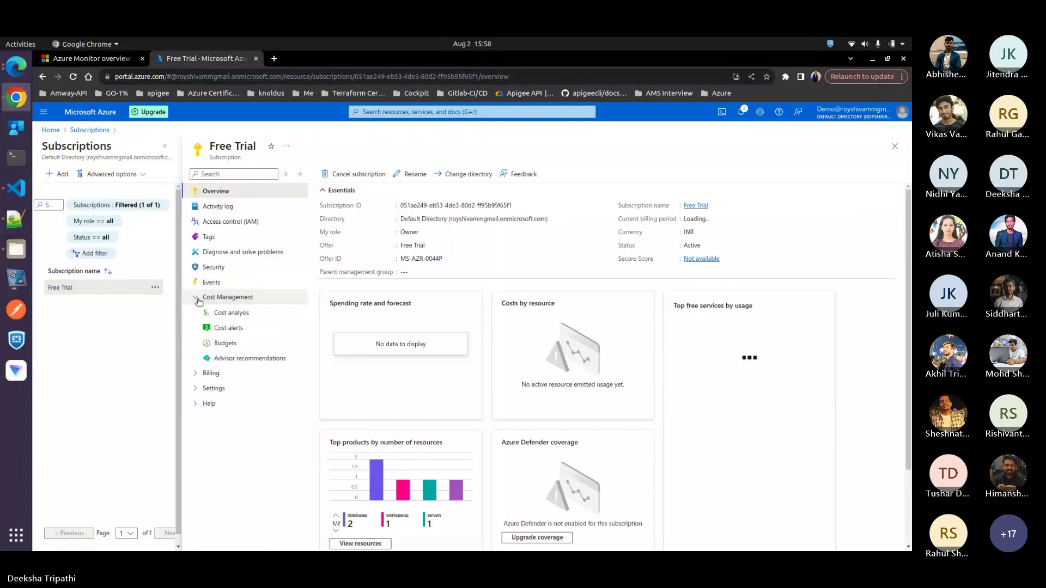
click(196, 374)
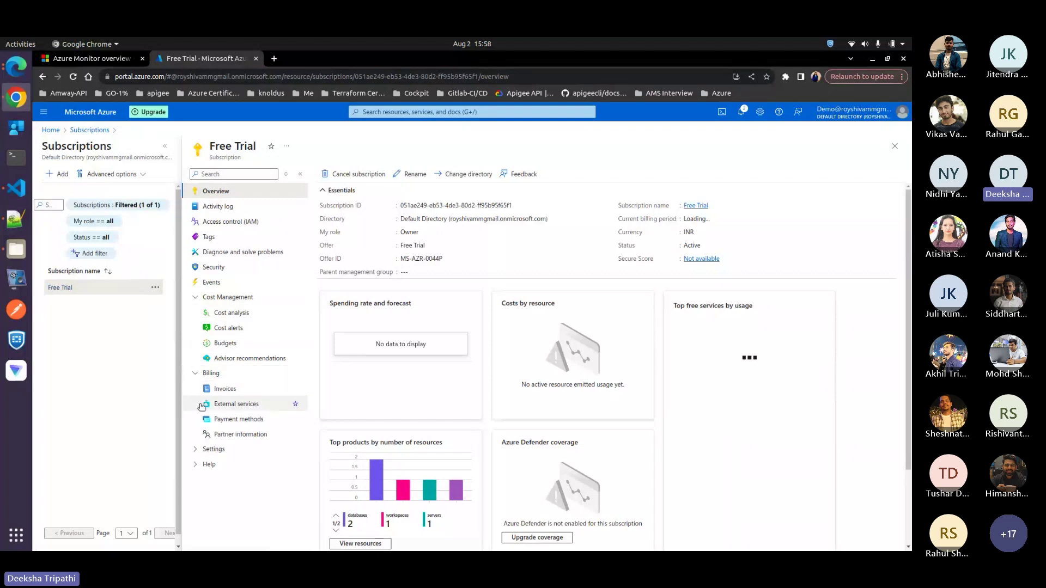
click(191, 450)
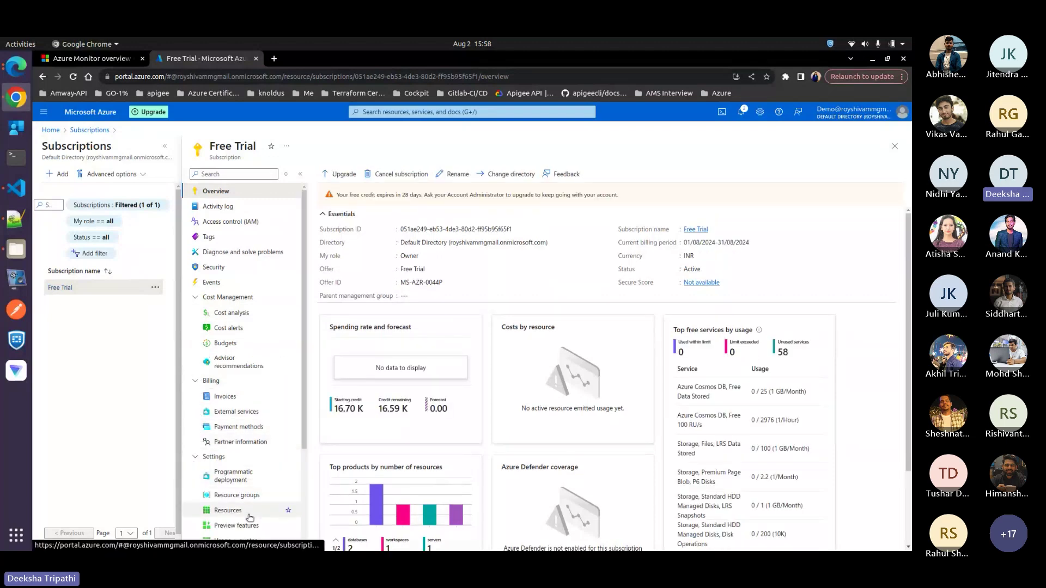
drag(304, 339, 307, 418)
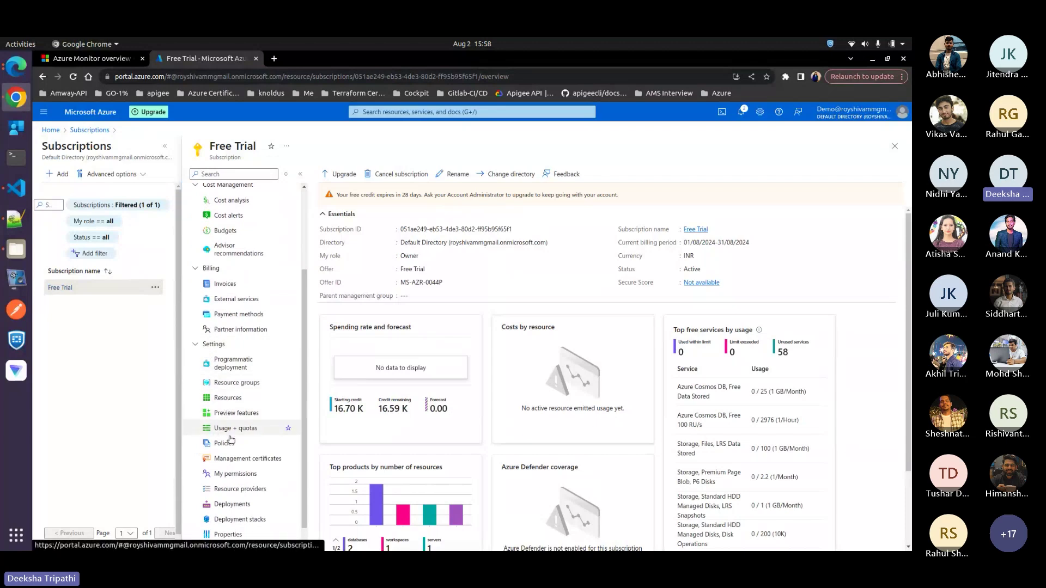
click(233, 493)
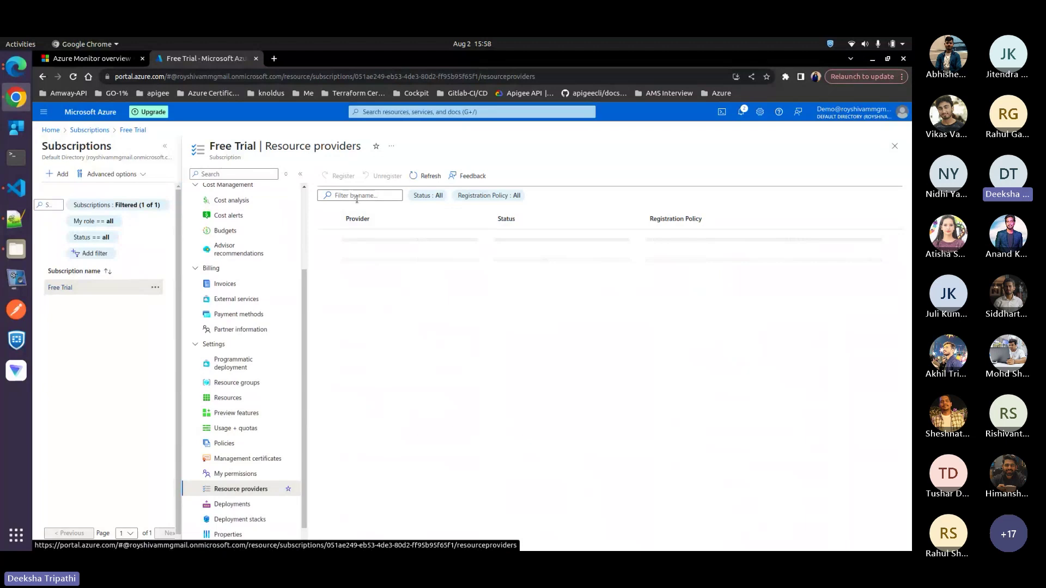
Filter the resource providers by "Microsoft.in" to check the registration status of microsoft.insights.
click(357, 196)
text(Microsoft.in)
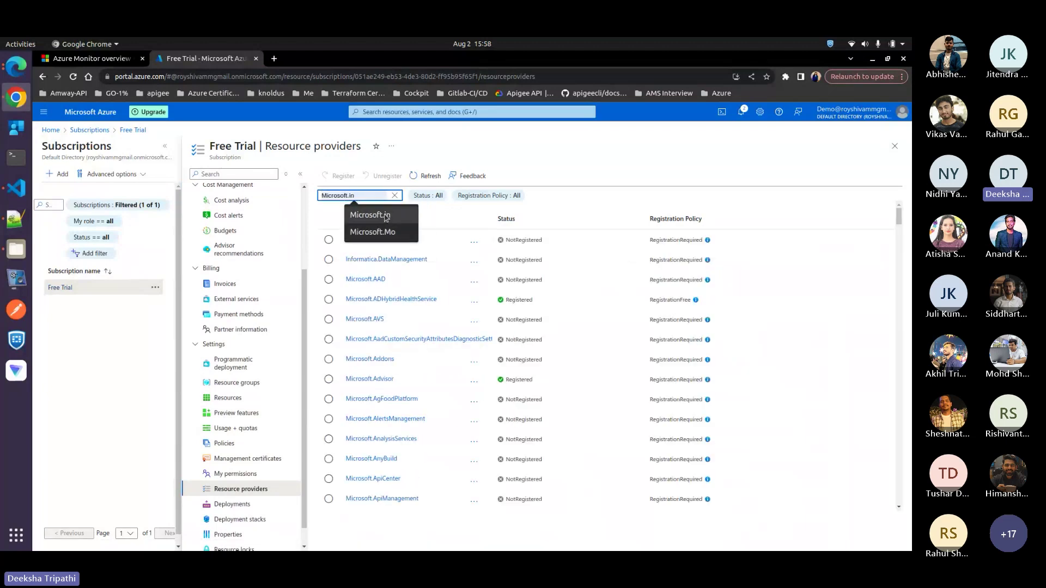
click(385, 216)
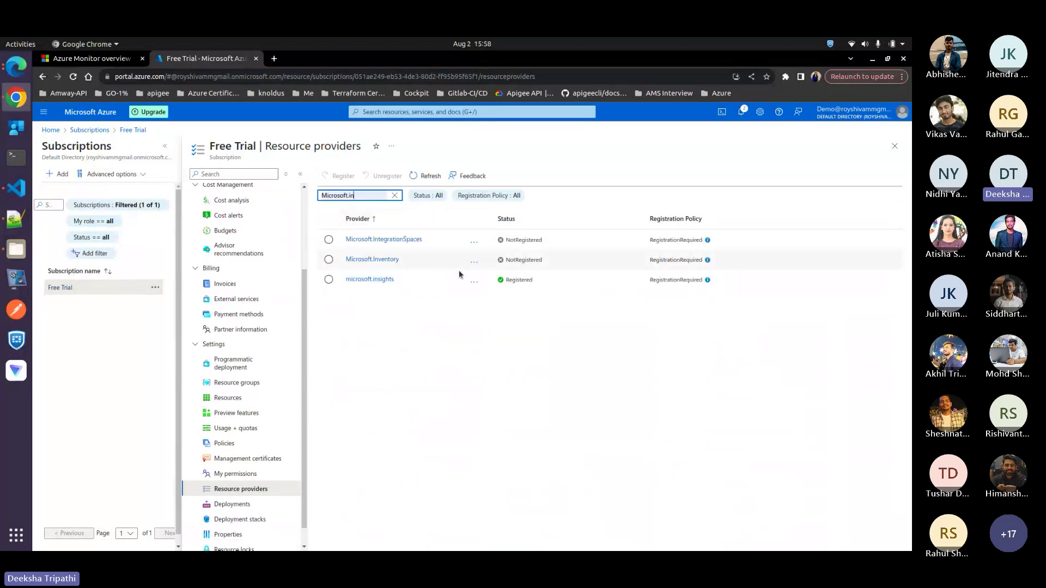
Replace the provider filter with "microsoft.moni" and check the registration status of Microsoft.Monitor.
click(395, 196)
click(364, 195)
text(mi)
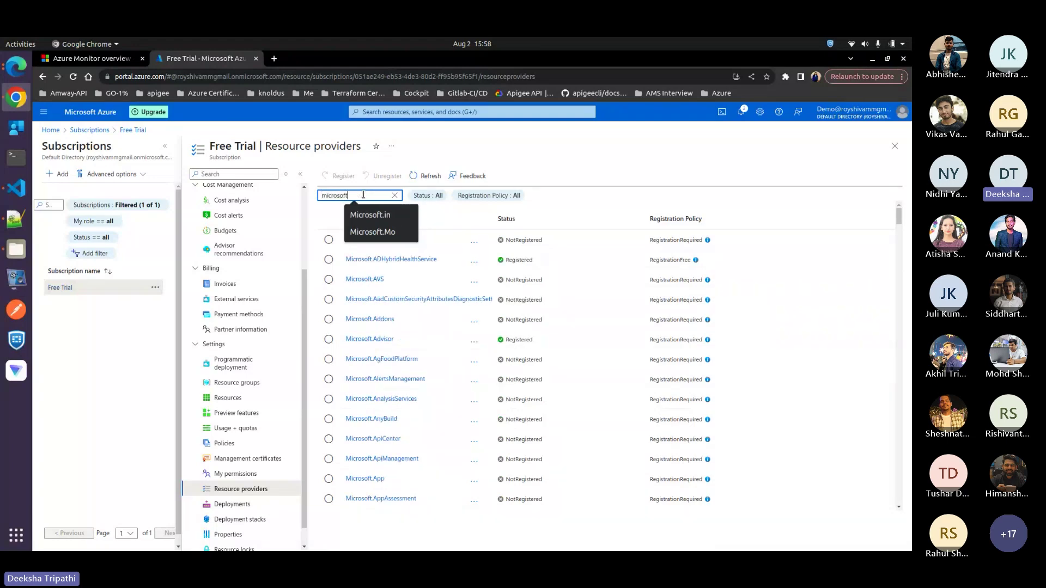
text(crosoft.moni)
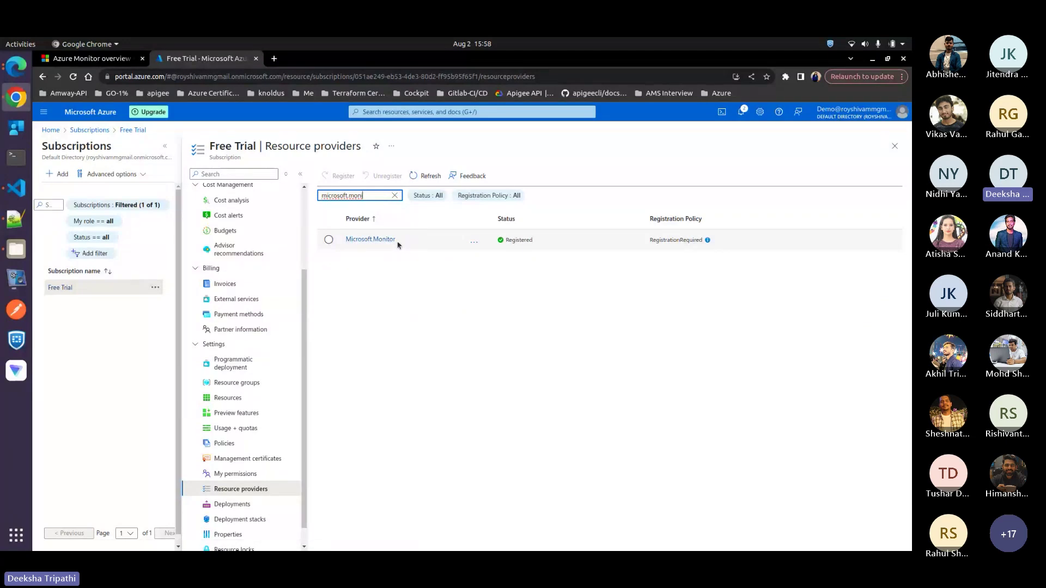
click(397, 245)
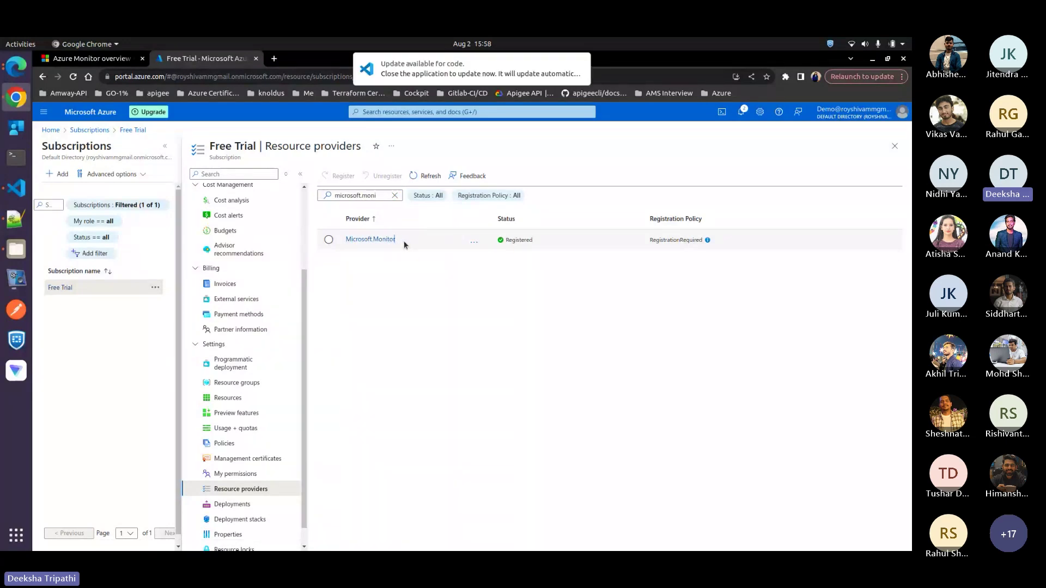
drag(404, 245, 345, 240)
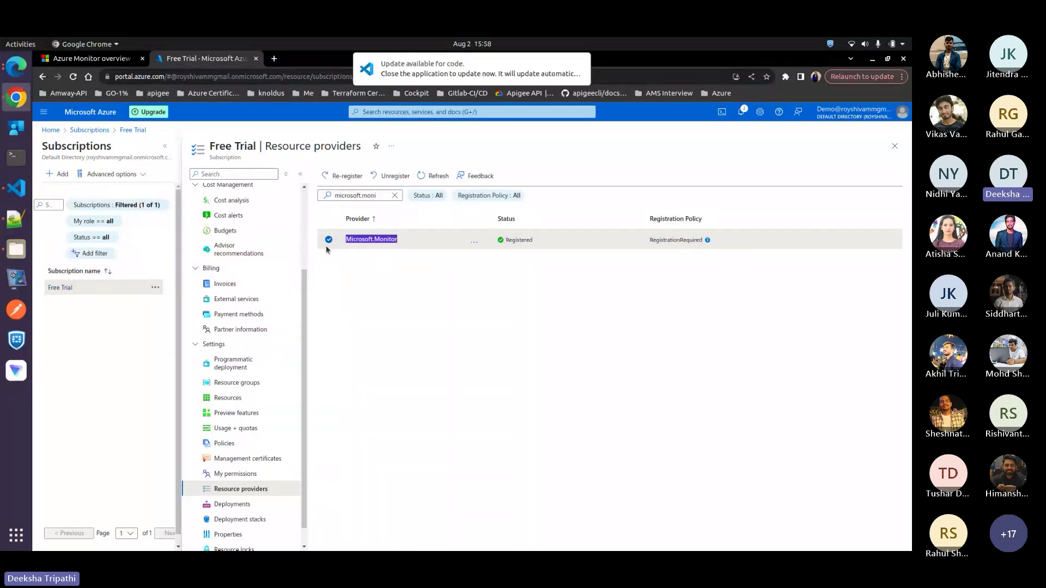
click(329, 240)
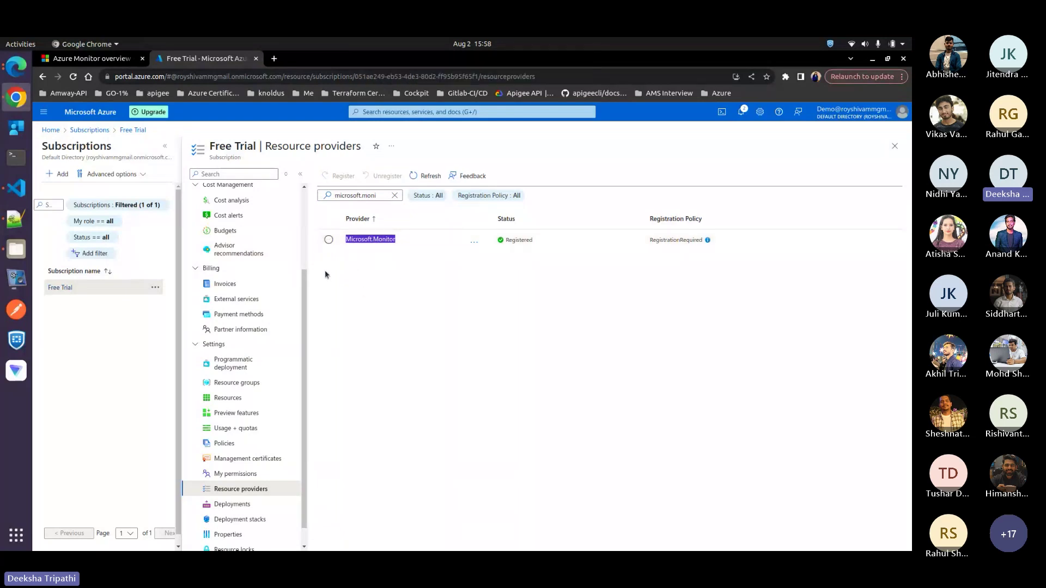
Open demo-database from the SQL databases service and start adding a new diagnostic setting for it.
drag(305, 310, 309, 248)
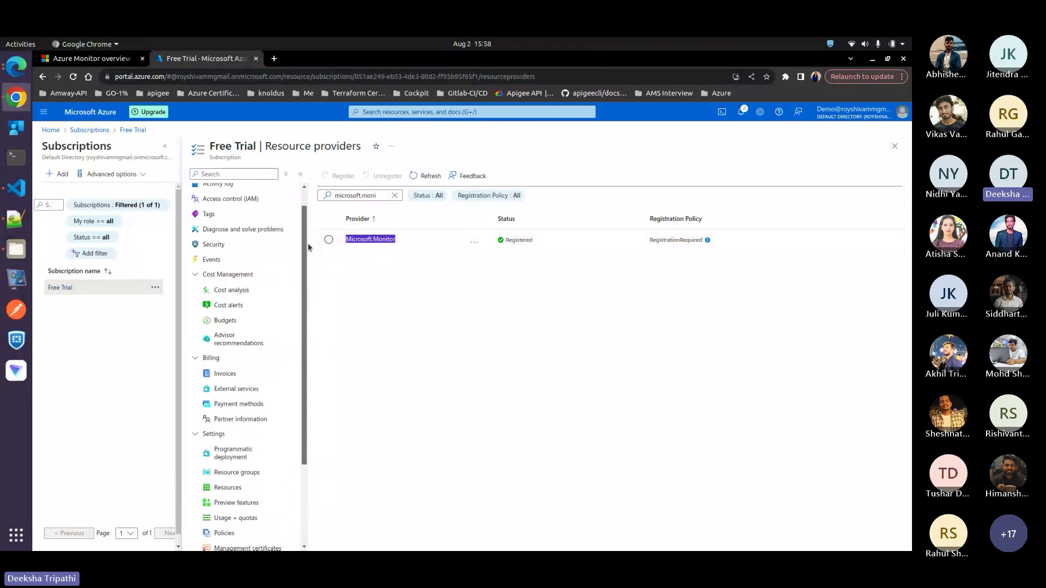
click(418, 112)
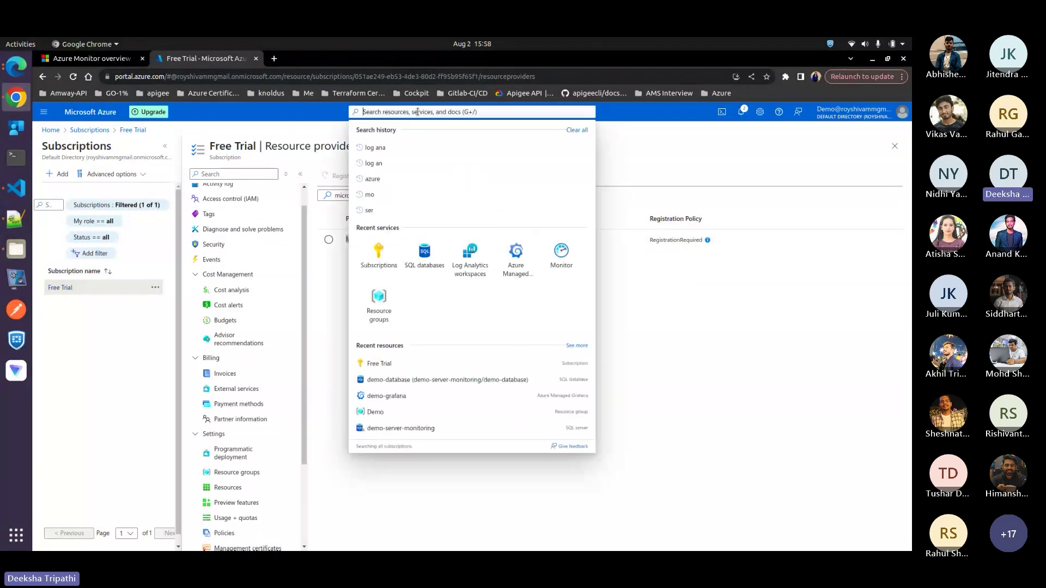
click(425, 255)
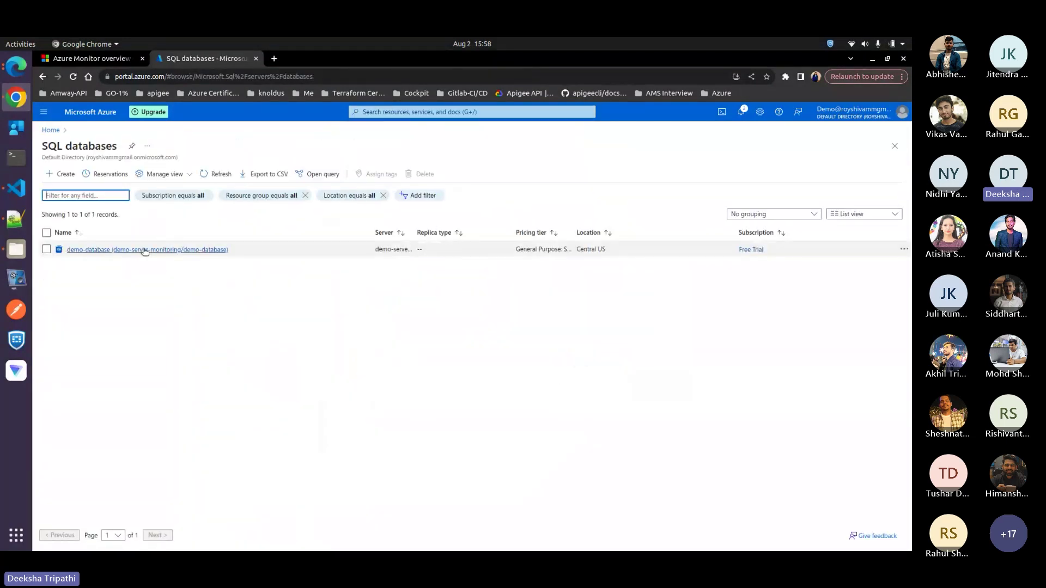
click(136, 250)
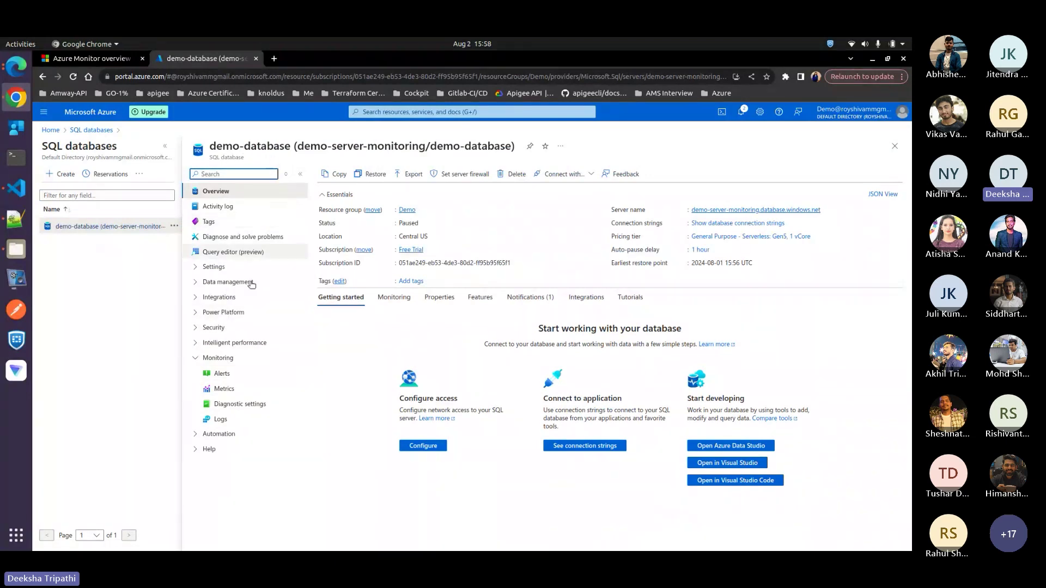
click(231, 406)
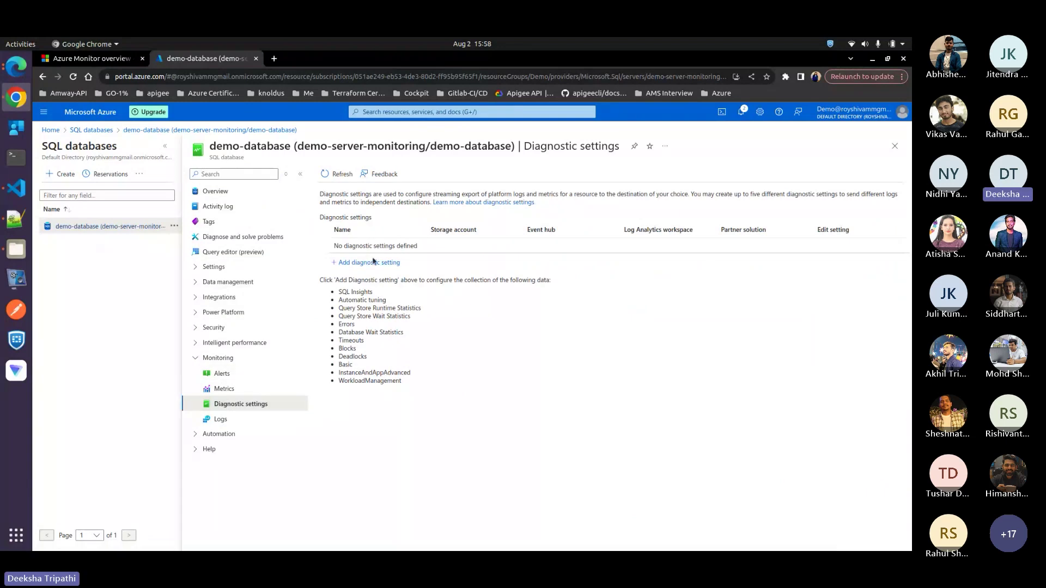
click(373, 264)
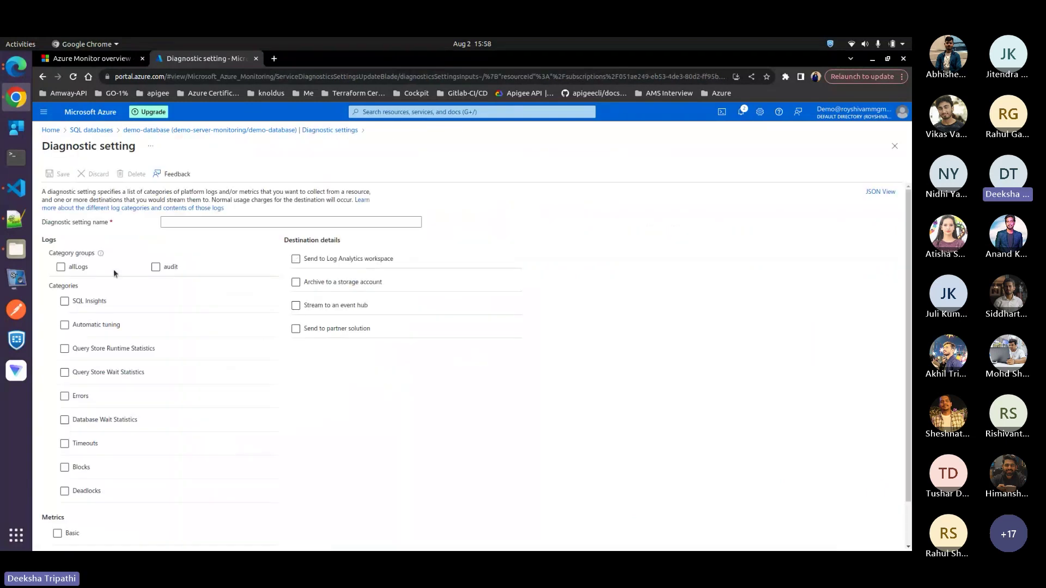
Name the diagnostic setting demo-ds and select the allLogs and audit category groups.
click(182, 222)
text(demo)
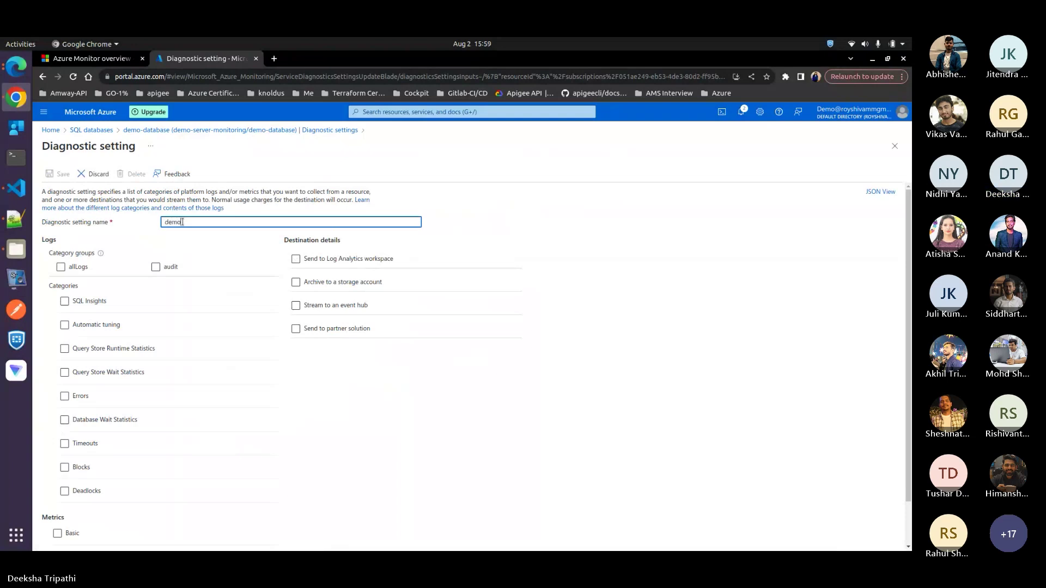
text(-ds)
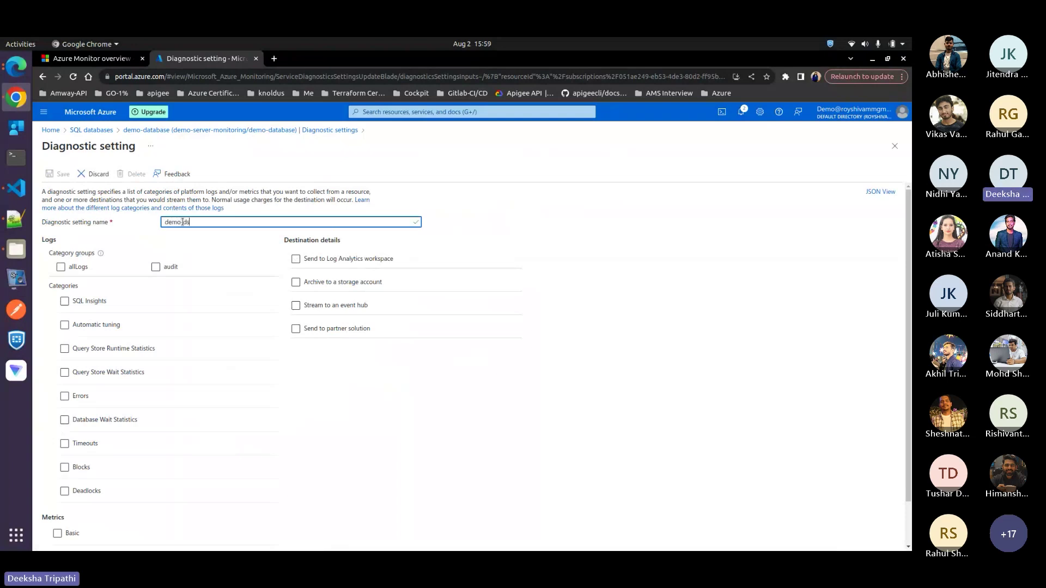
click(60, 268)
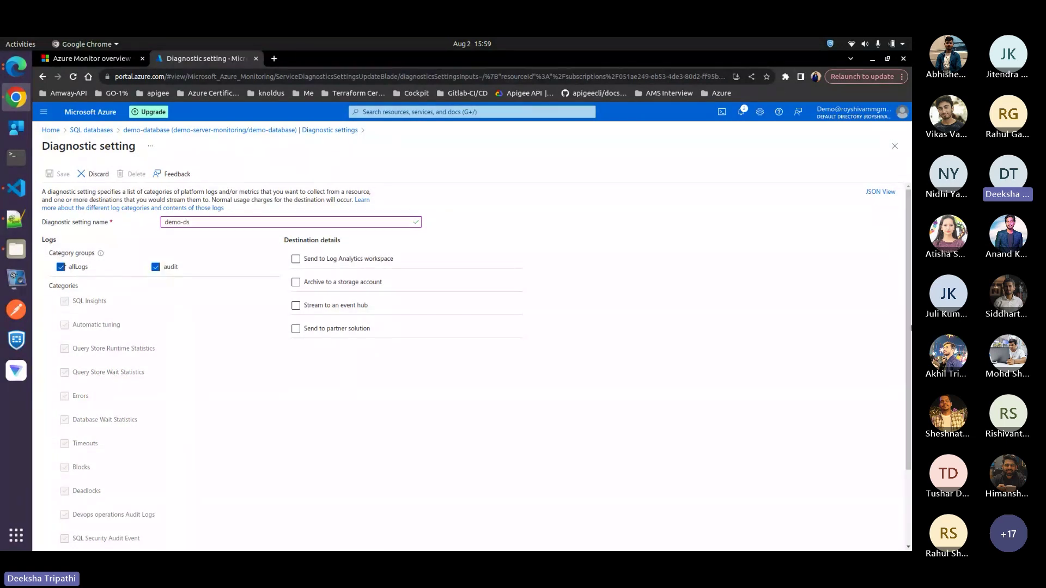
Include the Basic, InstanceAndAppAdvanced and WorkloadManagement metrics in the diagnostic setting.
drag(908, 323, 911, 449)
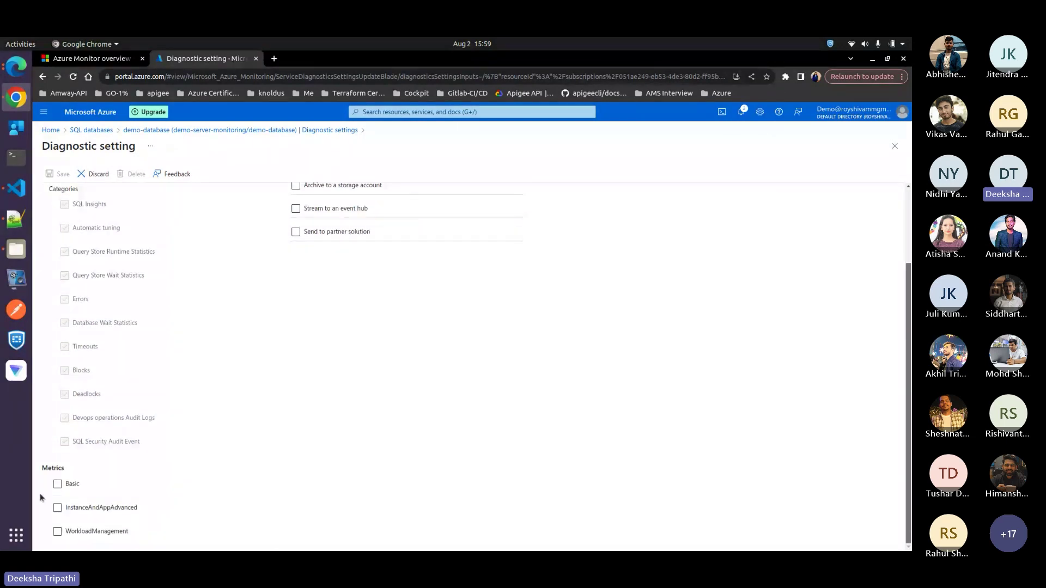
click(57, 483)
click(58, 508)
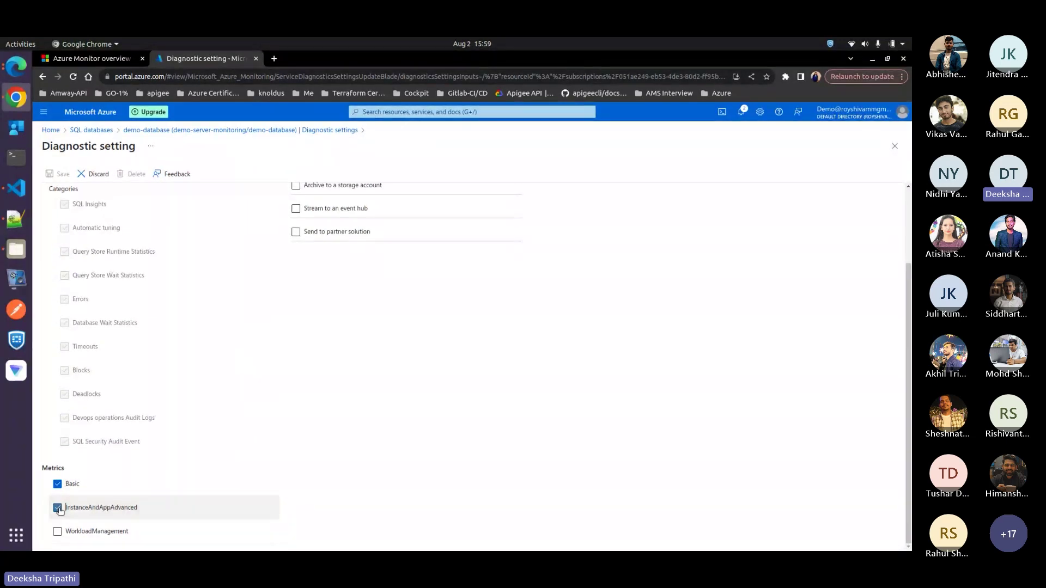
click(57, 531)
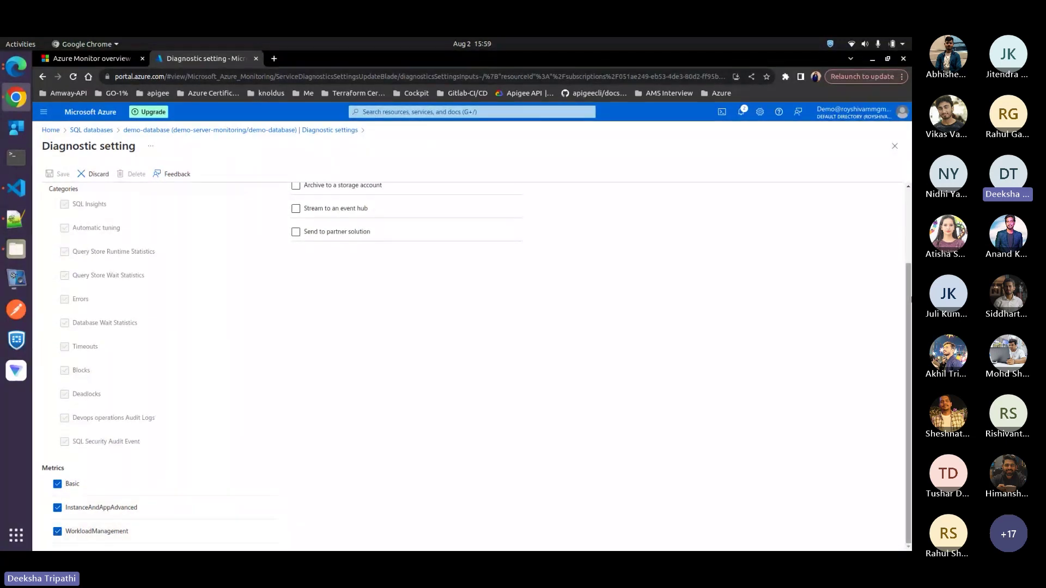
Send the data to the Log Analytics workspace demo-ws (centralus) in the Free Trial subscription and save the diagnostic setting.
scroll(912, 312, up, 2)
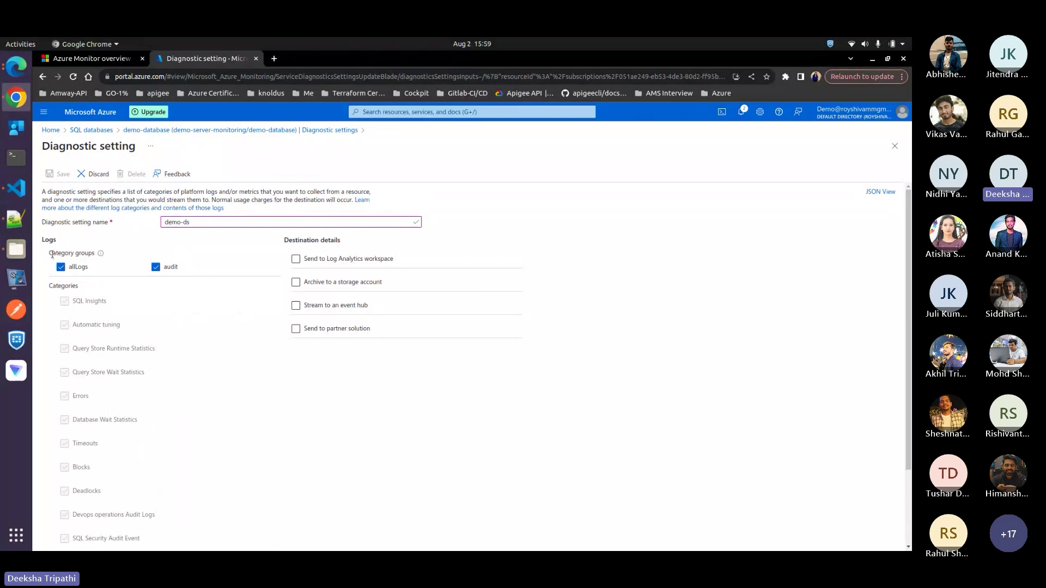
click(296, 260)
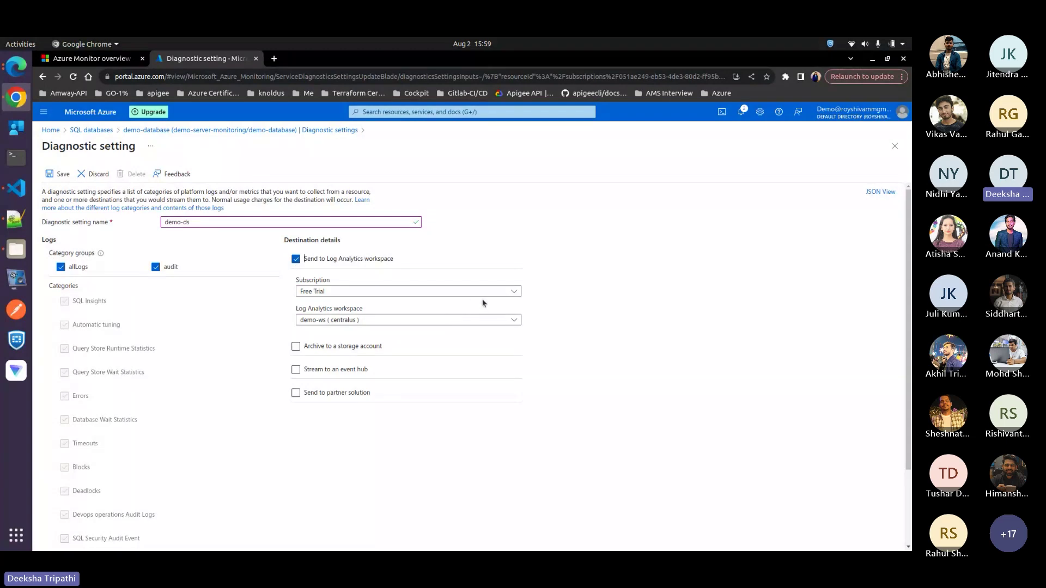
click(441, 323)
click(373, 354)
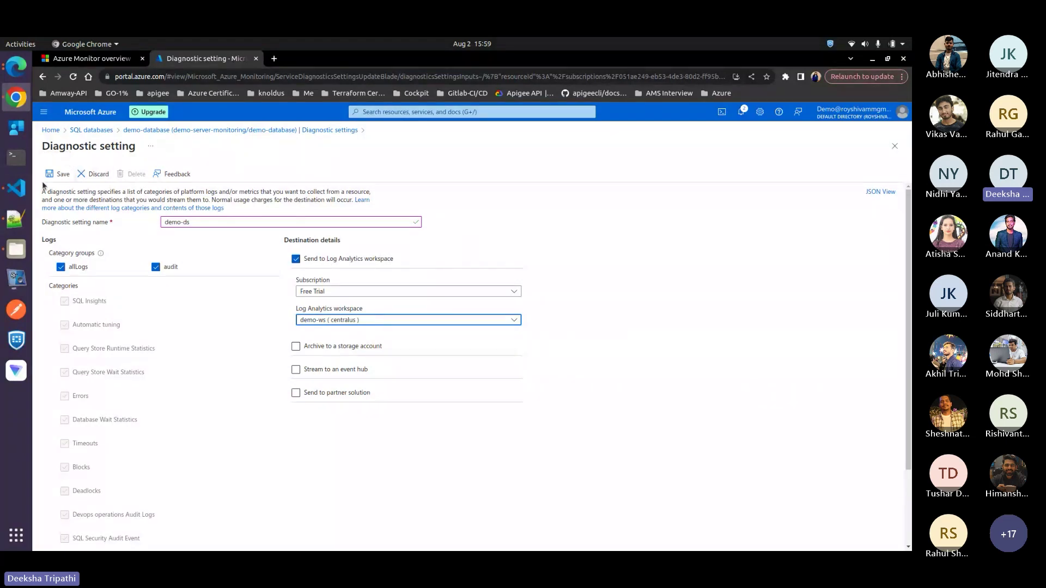
click(60, 175)
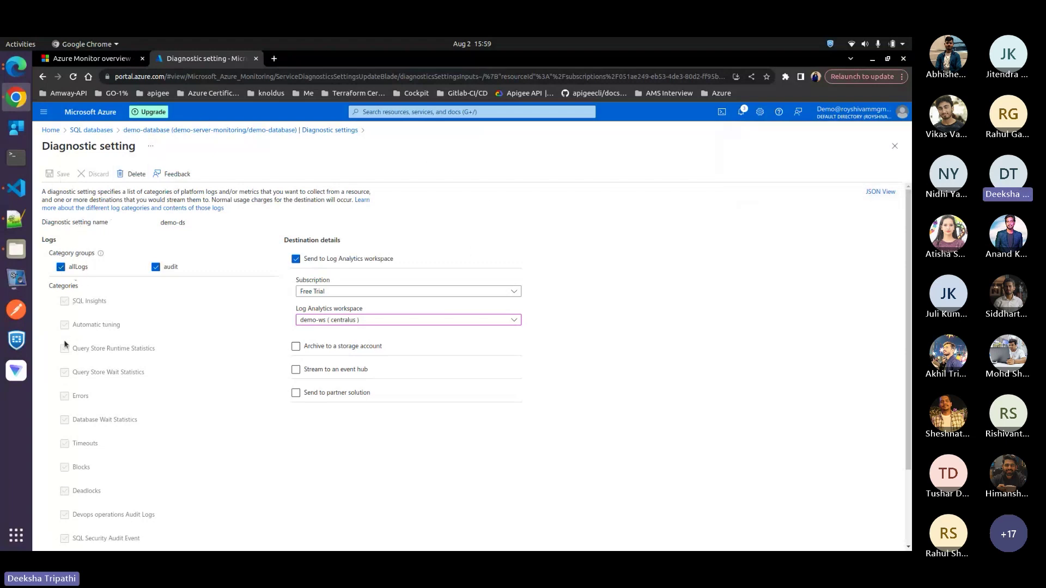
Open the demo-grafana resource from Azure Managed Grafana and launch its Grafana endpoint.
click(352, 112)
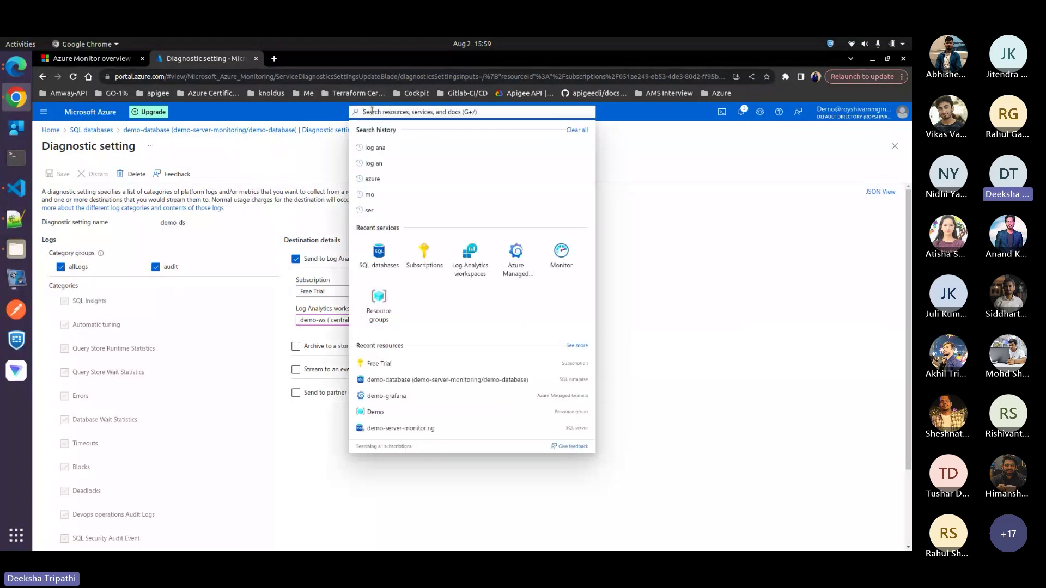
click(512, 262)
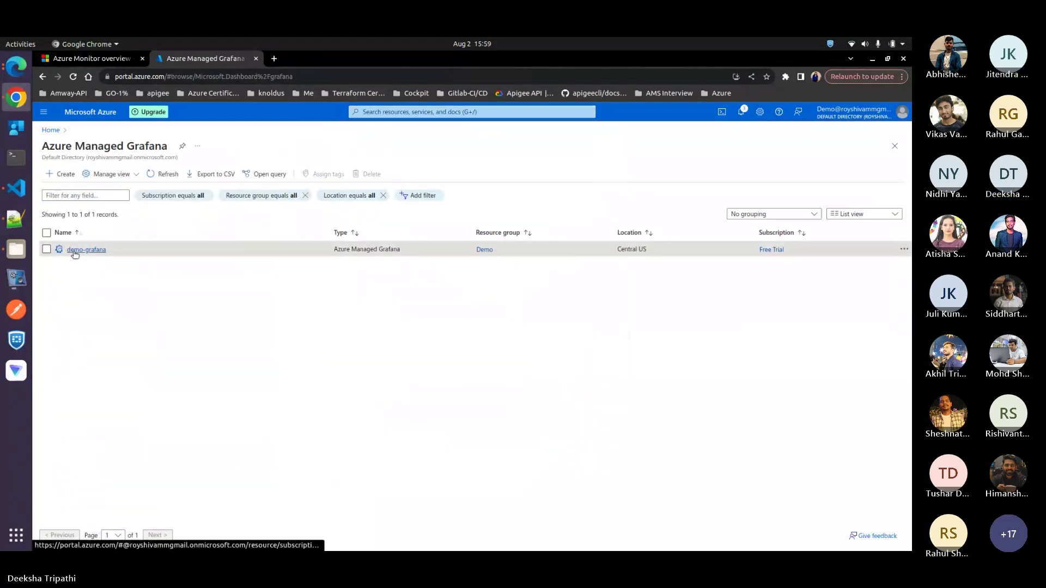
click(76, 250)
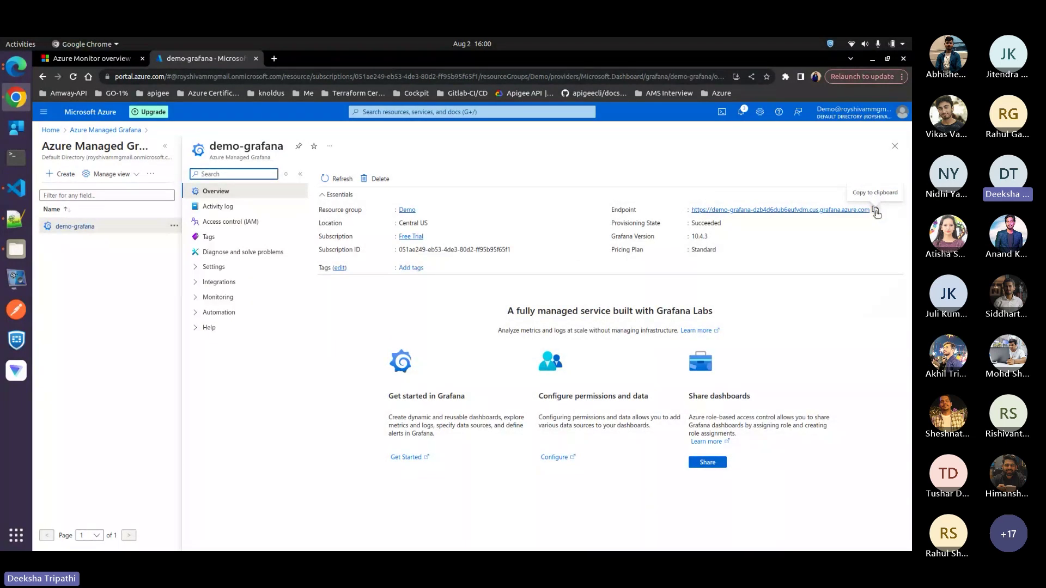
click(845, 210)
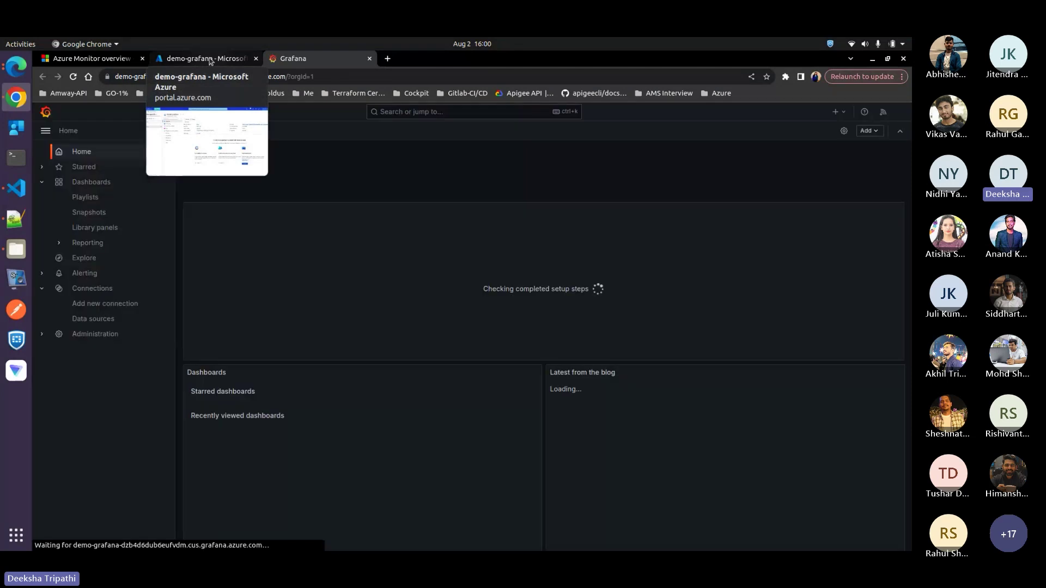
Return to demo-grafana in the Azure portal and review the role assignments under its access control.
click(208, 60)
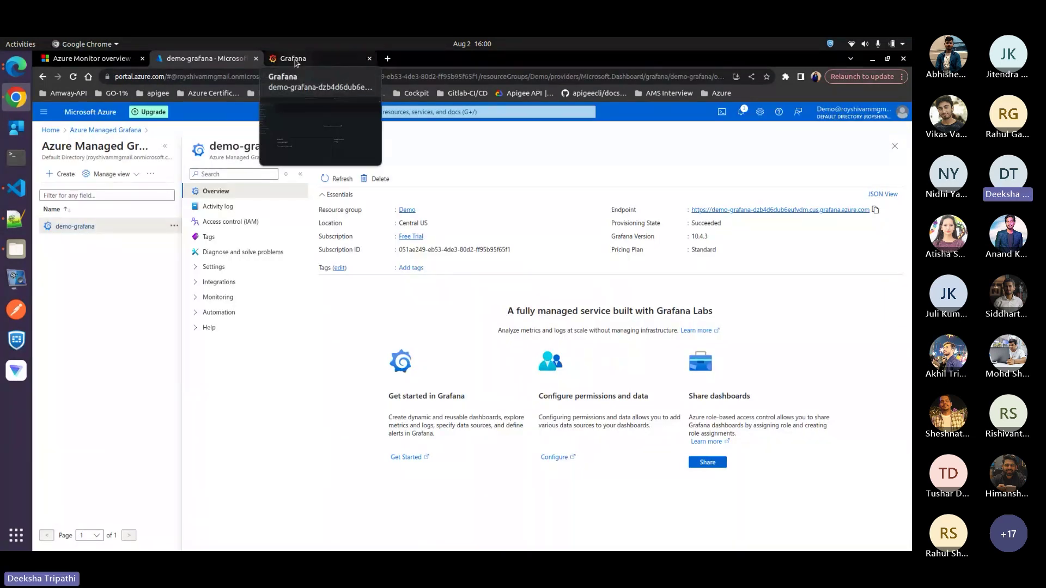
click(296, 63)
click(205, 61)
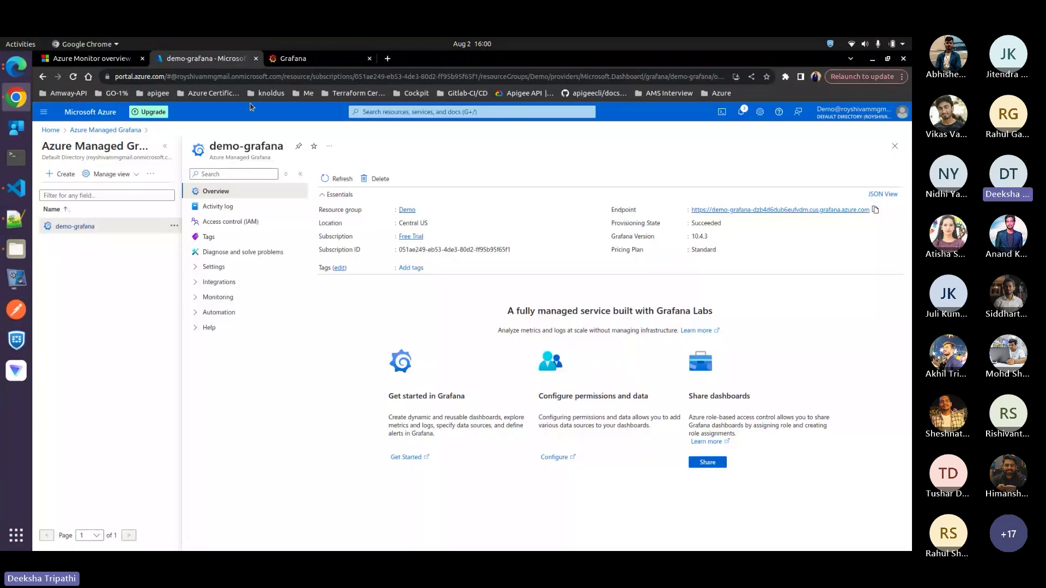
click(236, 221)
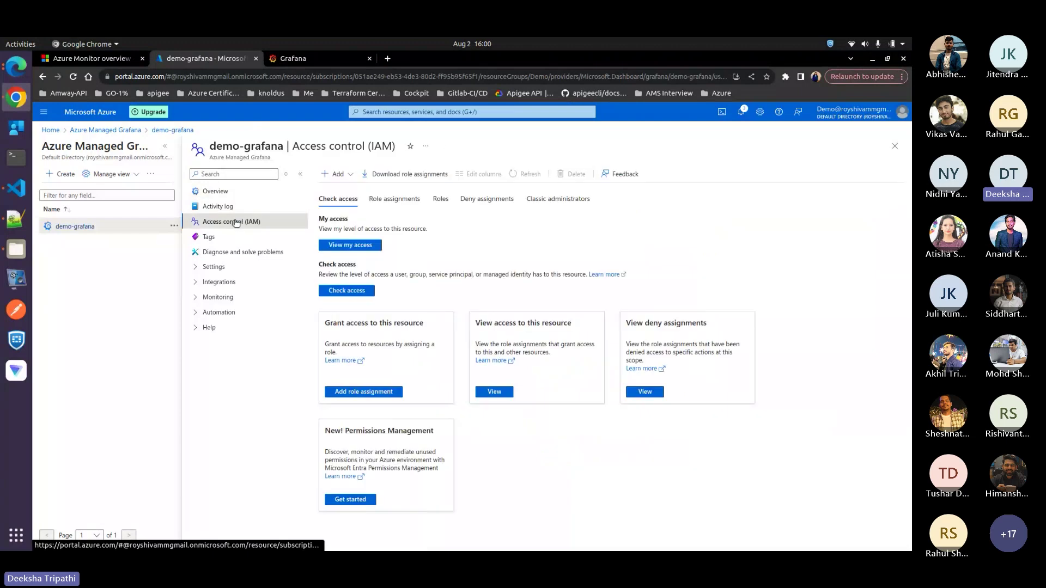
click(441, 200)
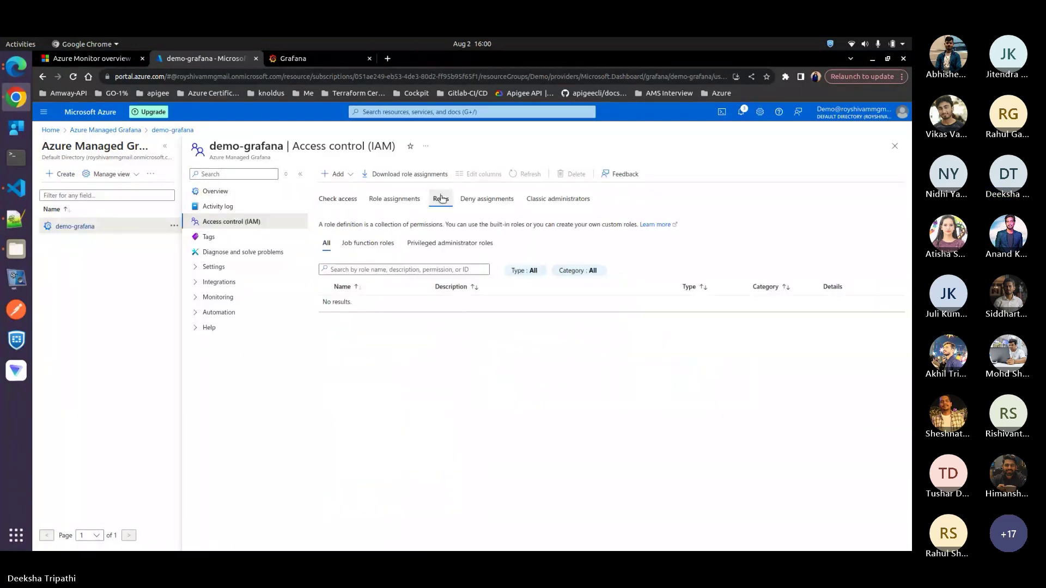
click(385, 201)
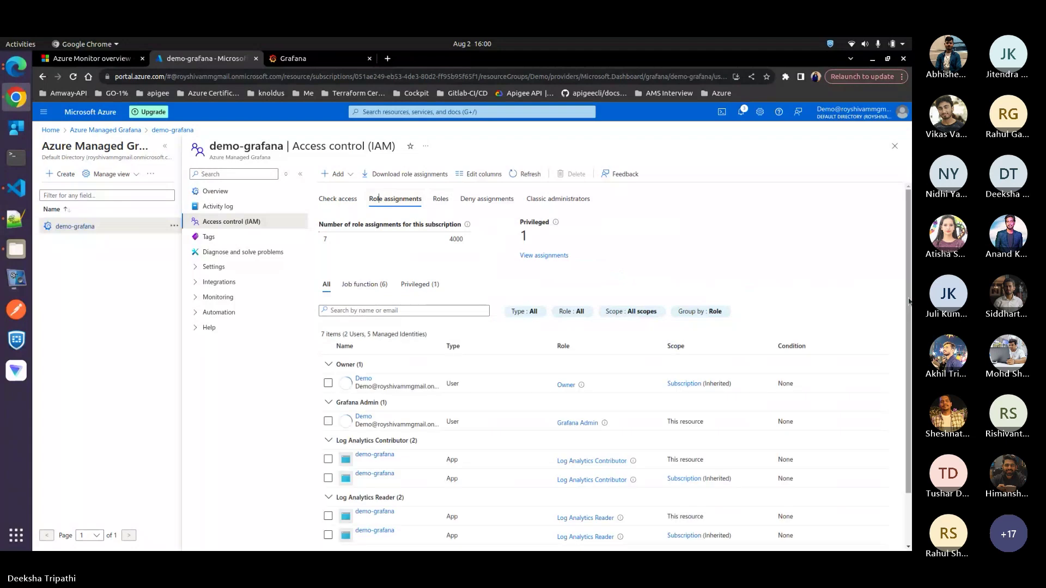
scroll(909, 300, down, 3)
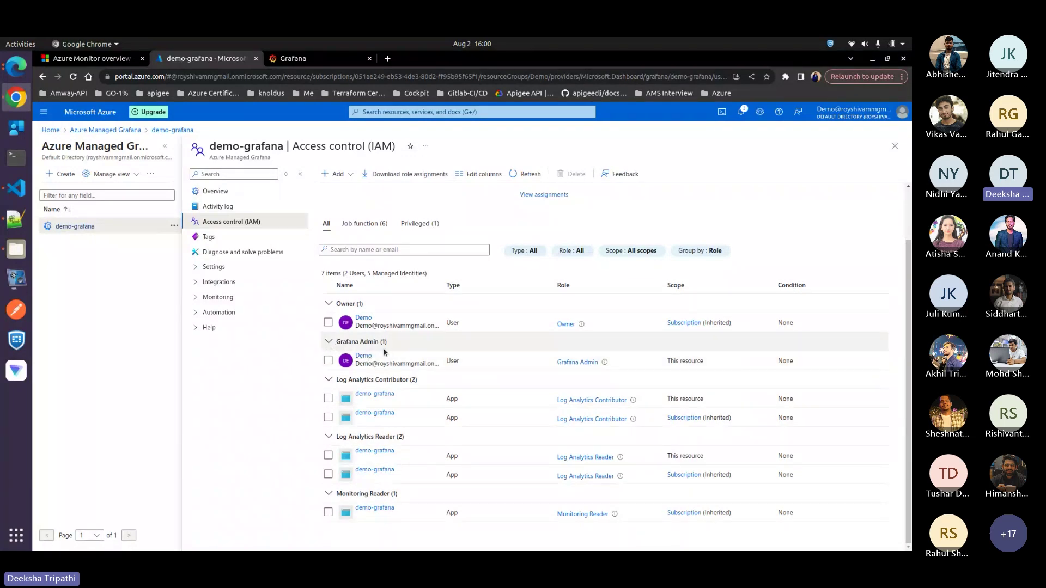
Switch to the Grafana site and open its list of dashboards.
click(303, 61)
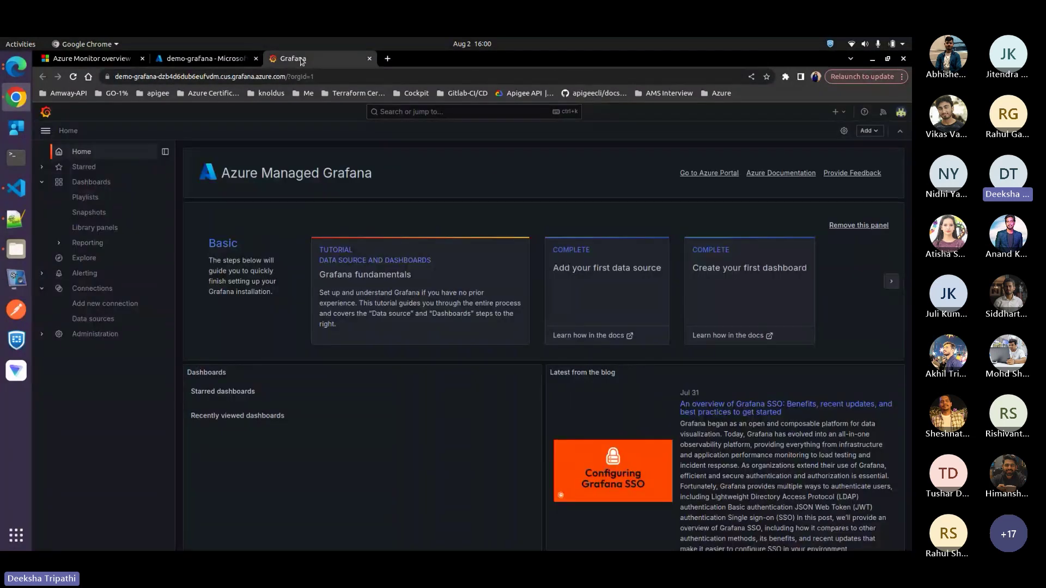
click(90, 184)
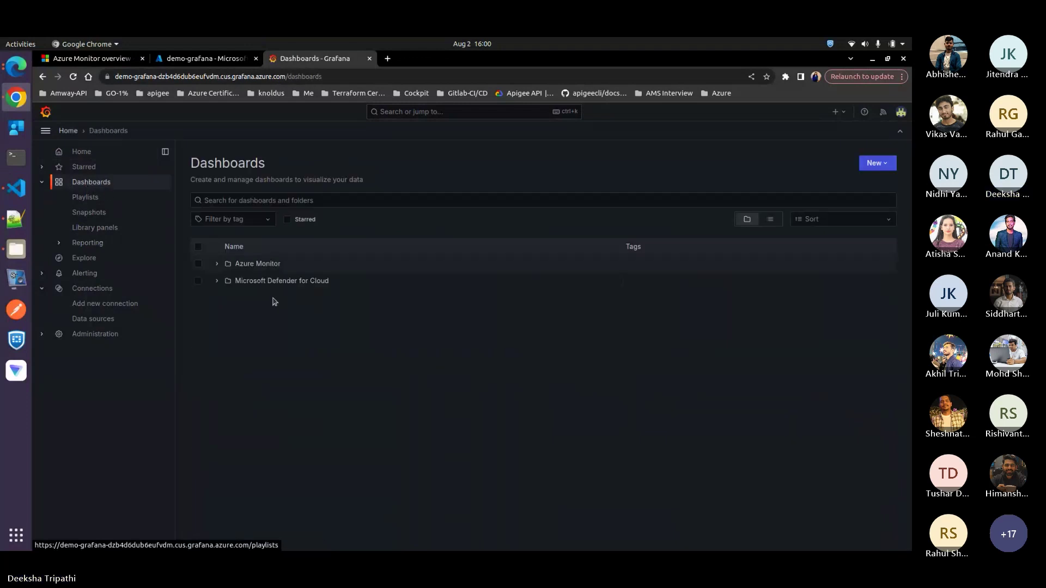
Switch back to the Azure portal and open the query editor of demo-database from the SQL databases service.
click(201, 59)
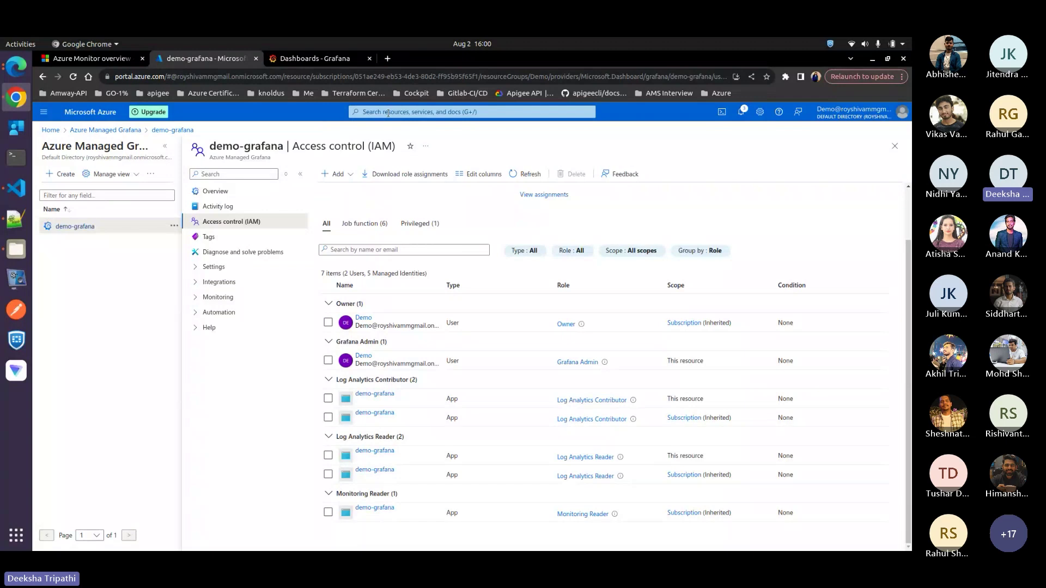
click(387, 113)
click(428, 266)
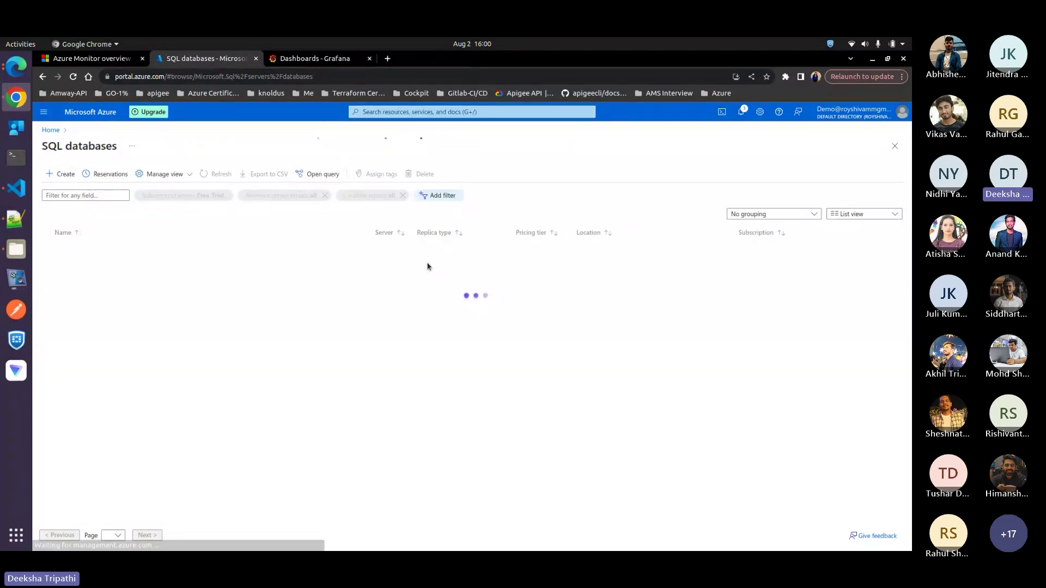
click(187, 249)
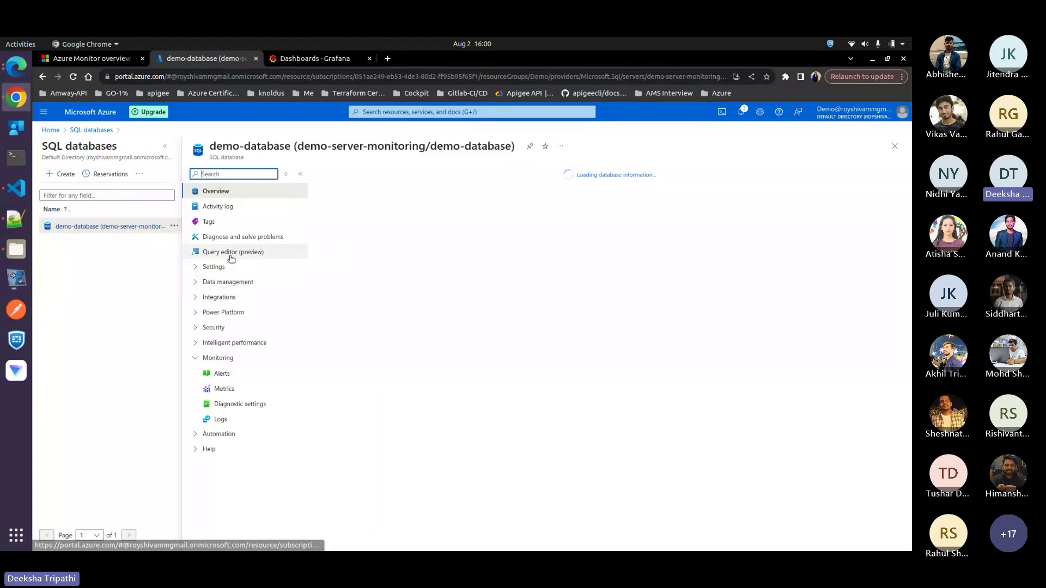
click(232, 253)
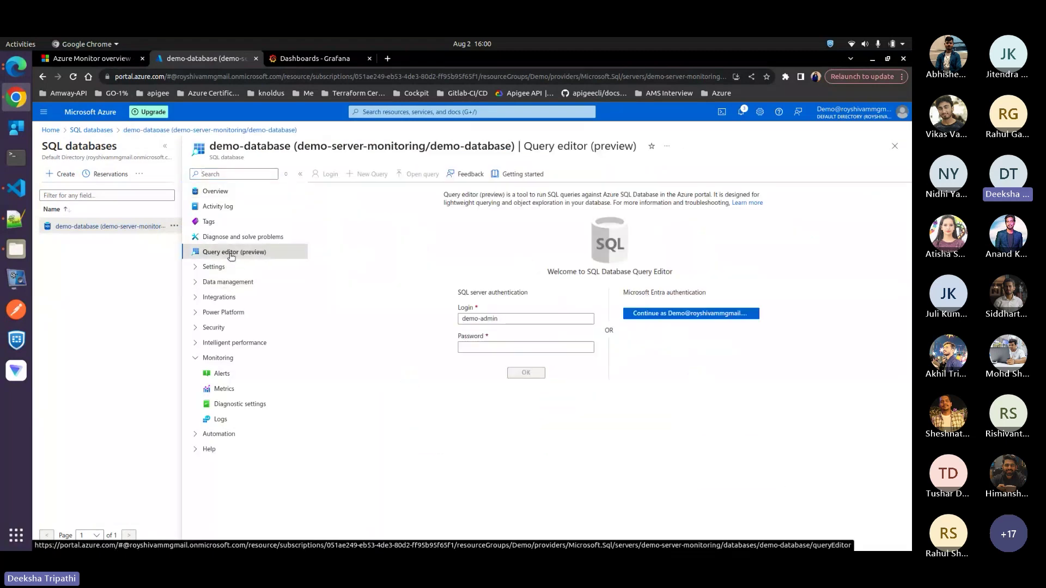
Enter the demo-admin account password under SQL server authentication and try to log in to the query editor.
click(482, 350)
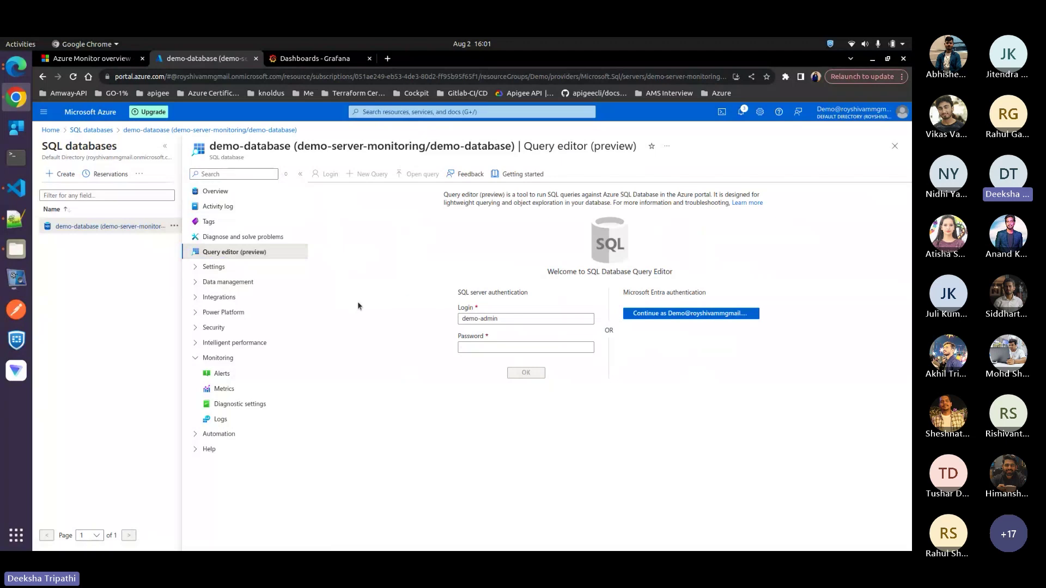
click(481, 350)
text(D)
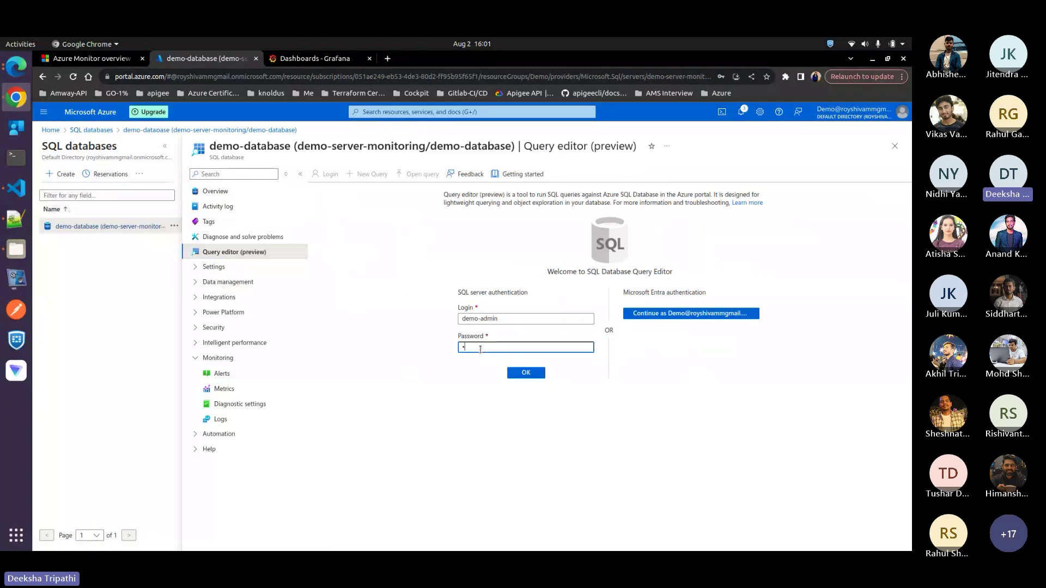
key(BackSpace)
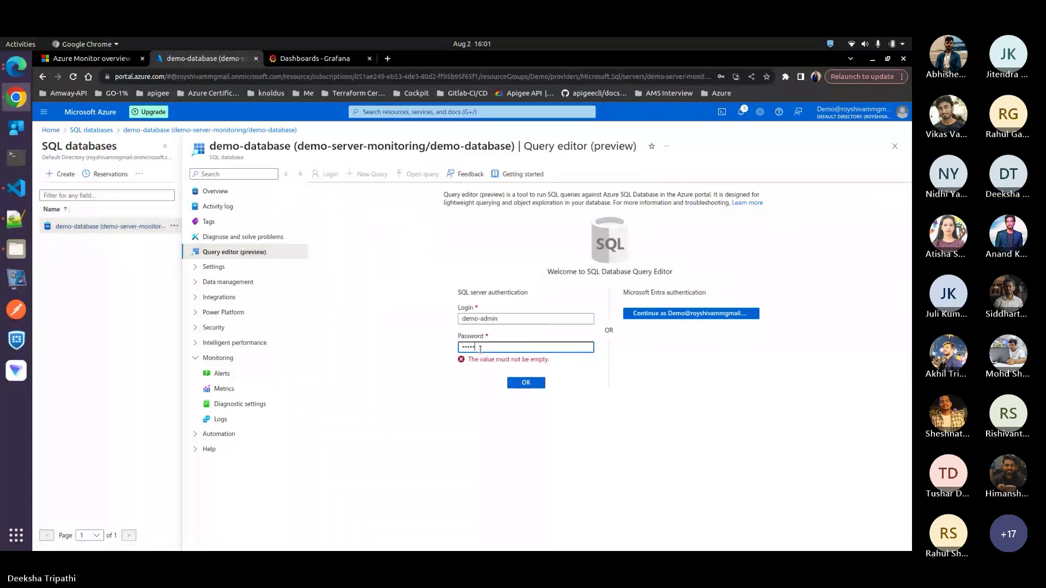
key(ctrl+v)
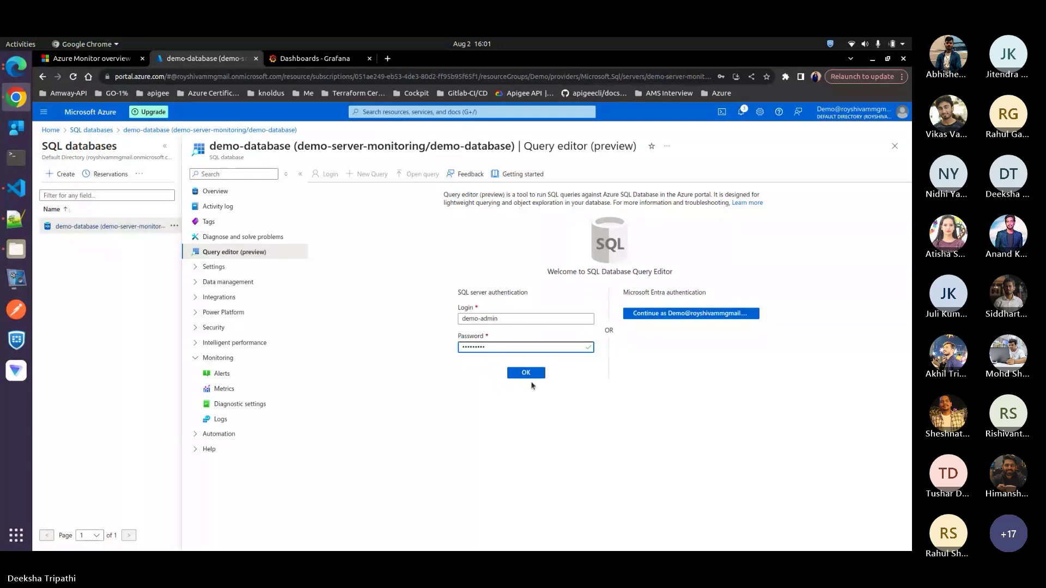
click(526, 374)
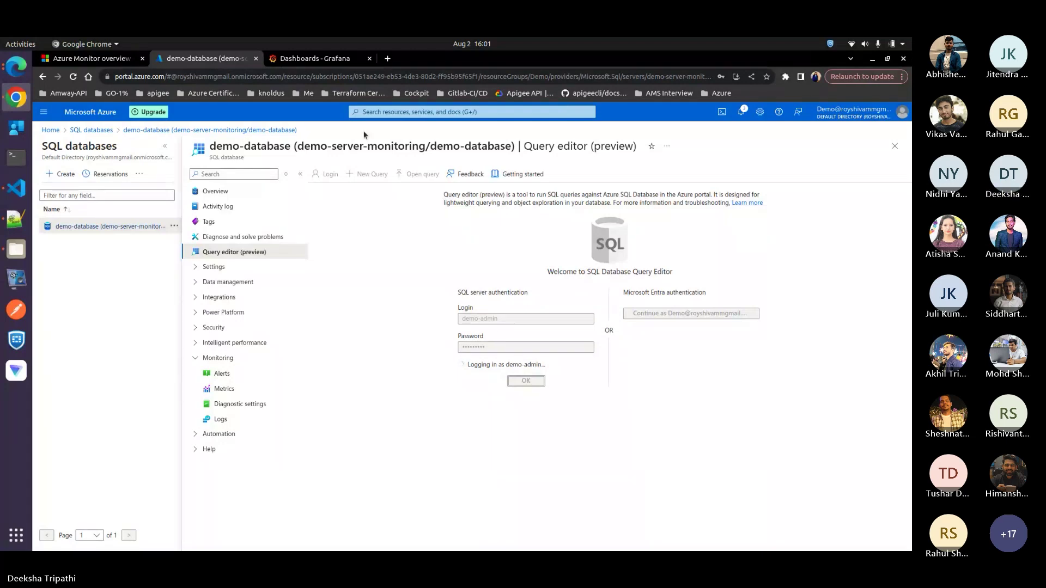
Switch to the Grafana site and create a new dashboard with a visualization that uses the Azure Monitor data source.
click(314, 58)
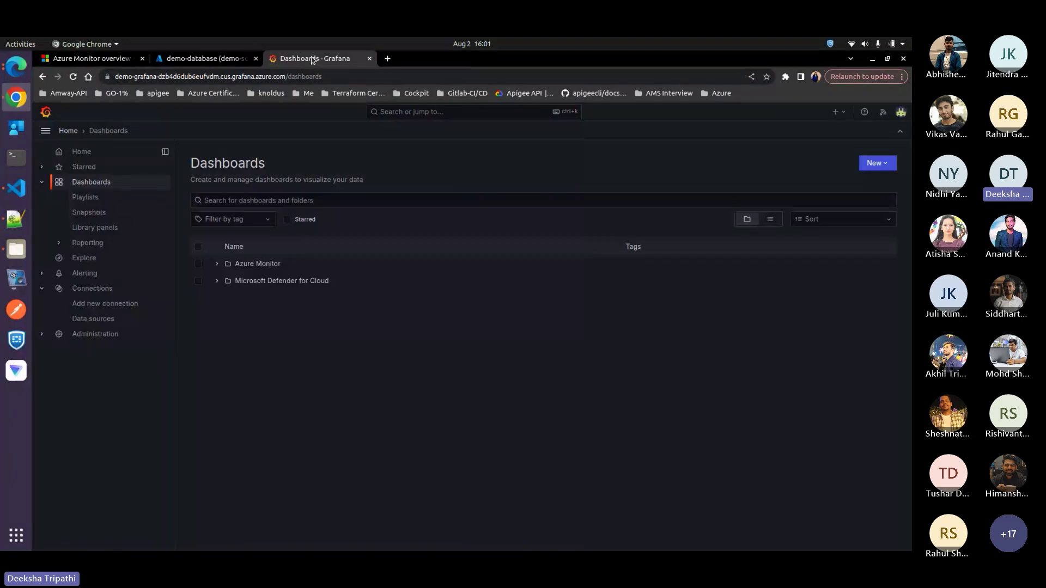
click(879, 163)
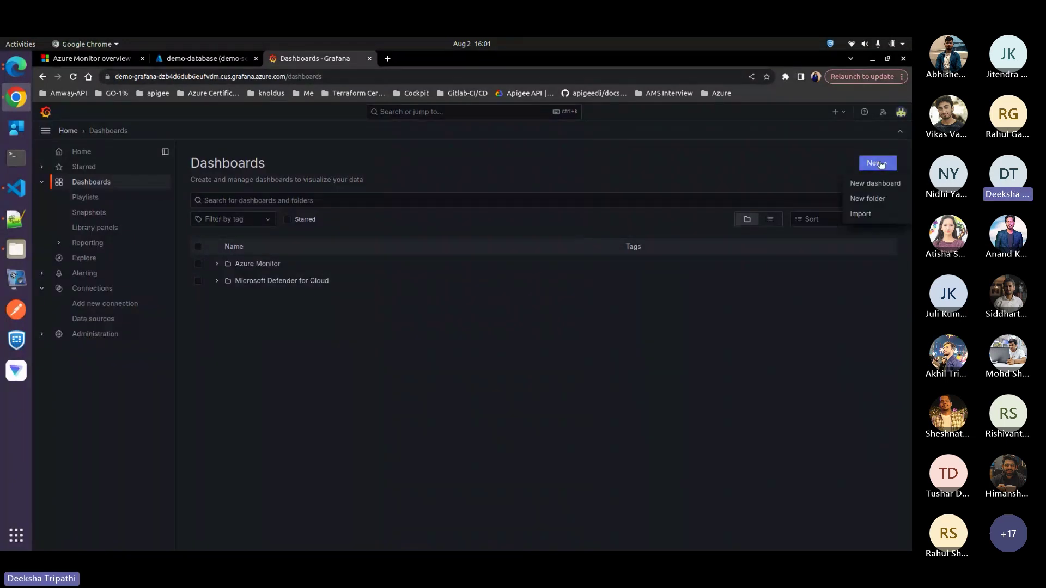
click(876, 183)
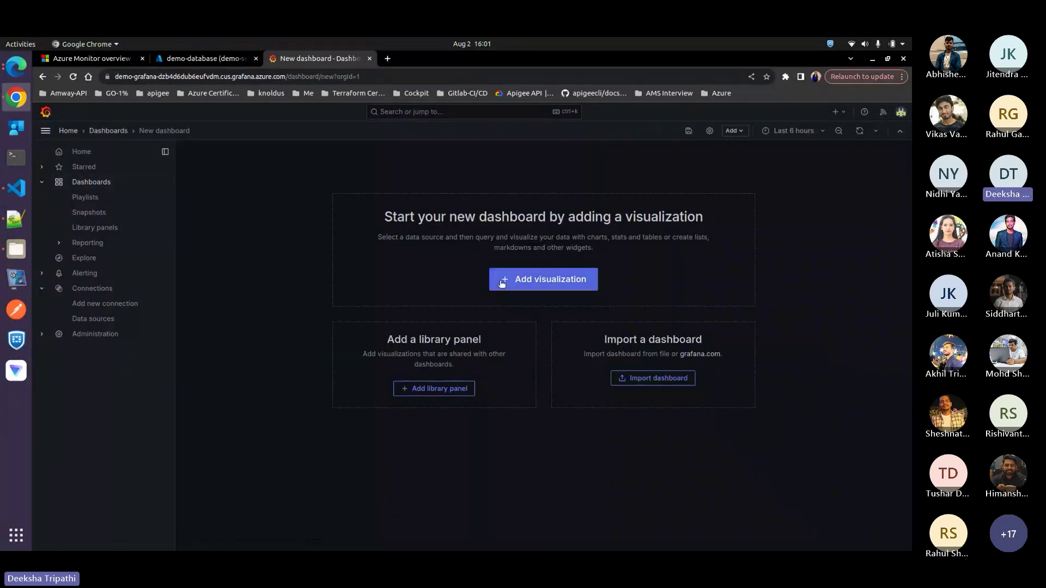
click(547, 280)
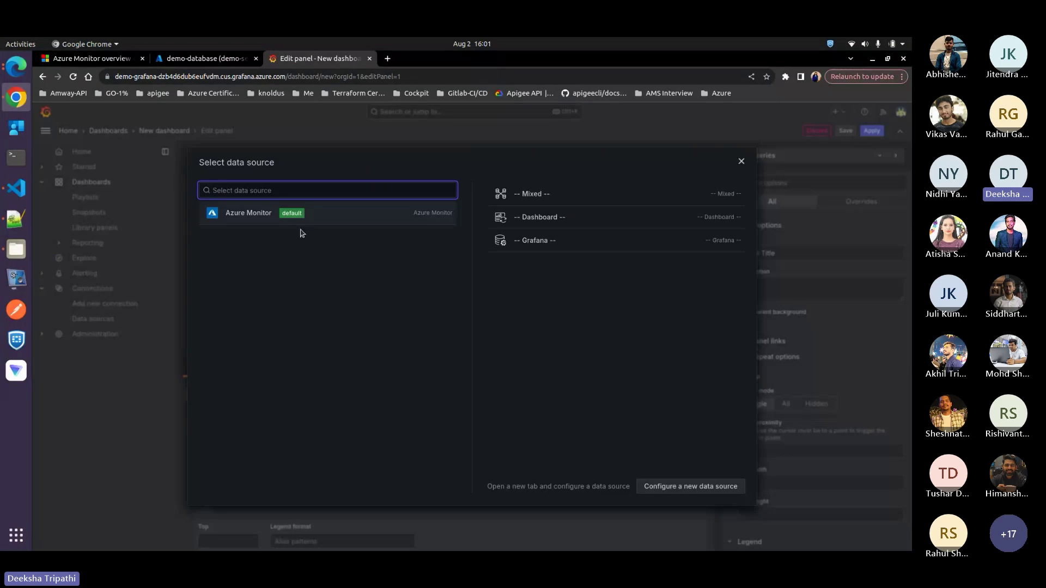
click(338, 214)
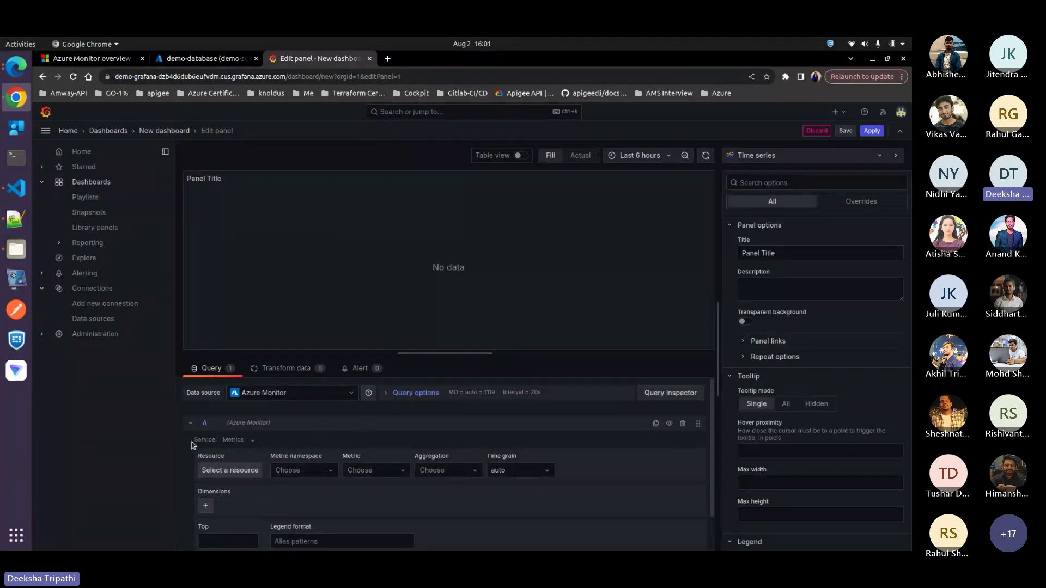
Keep the query's service on Metrics and apply demo-database from the Demo resource group of the Free Trial subscription as its resource.
click(250, 442)
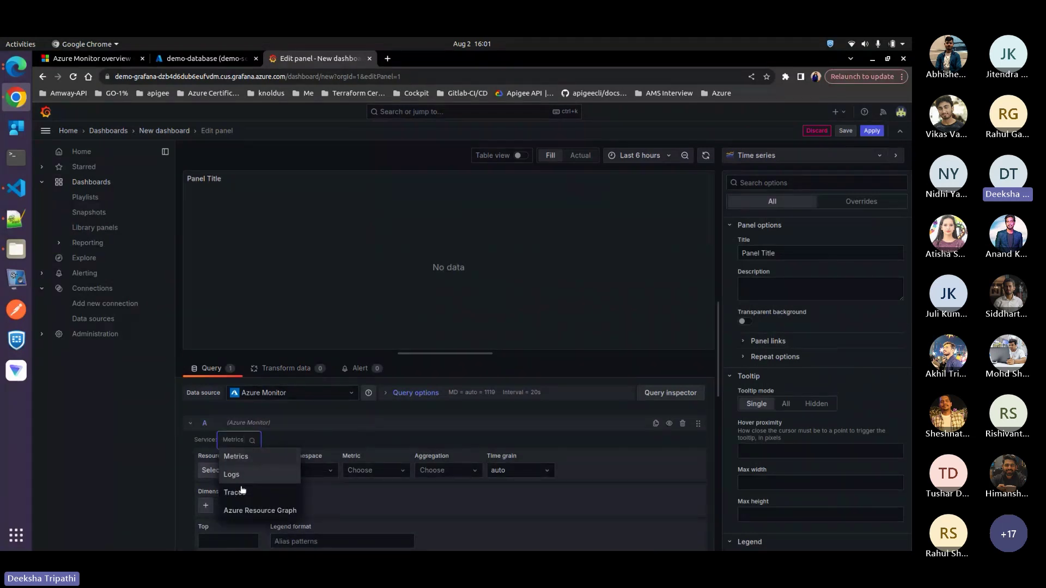
click(247, 457)
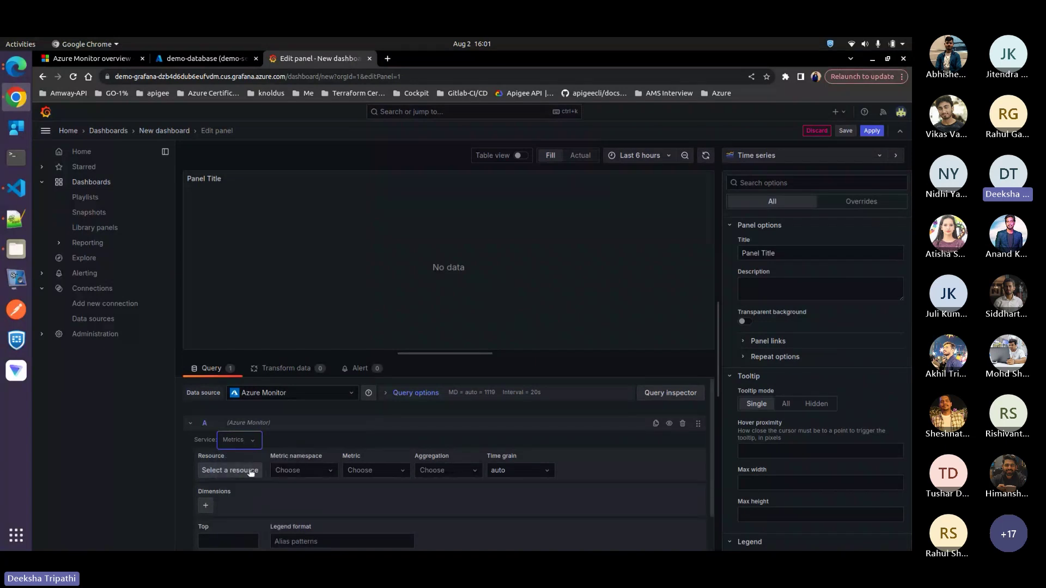
click(250, 471)
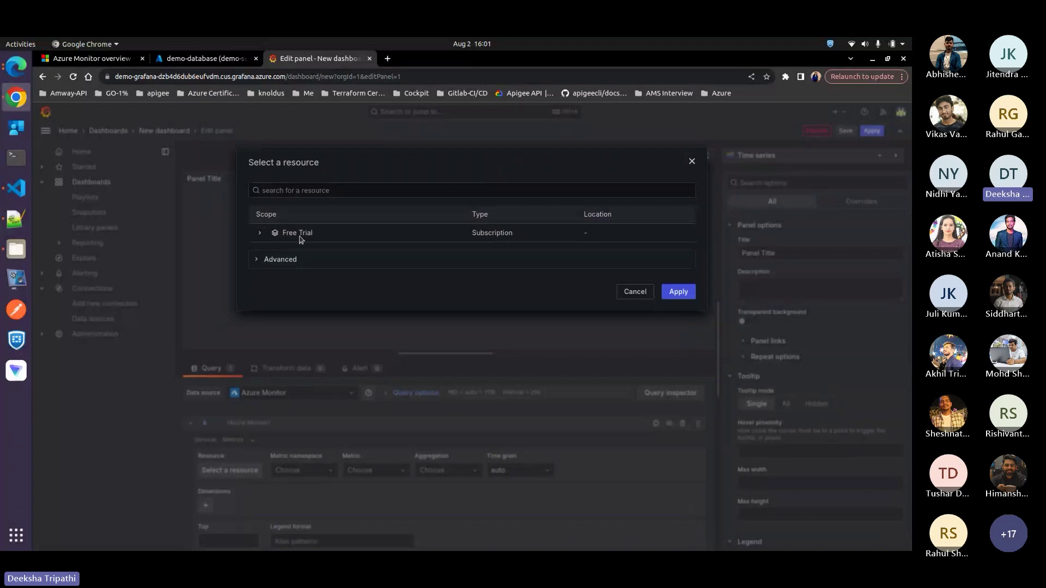
click(261, 234)
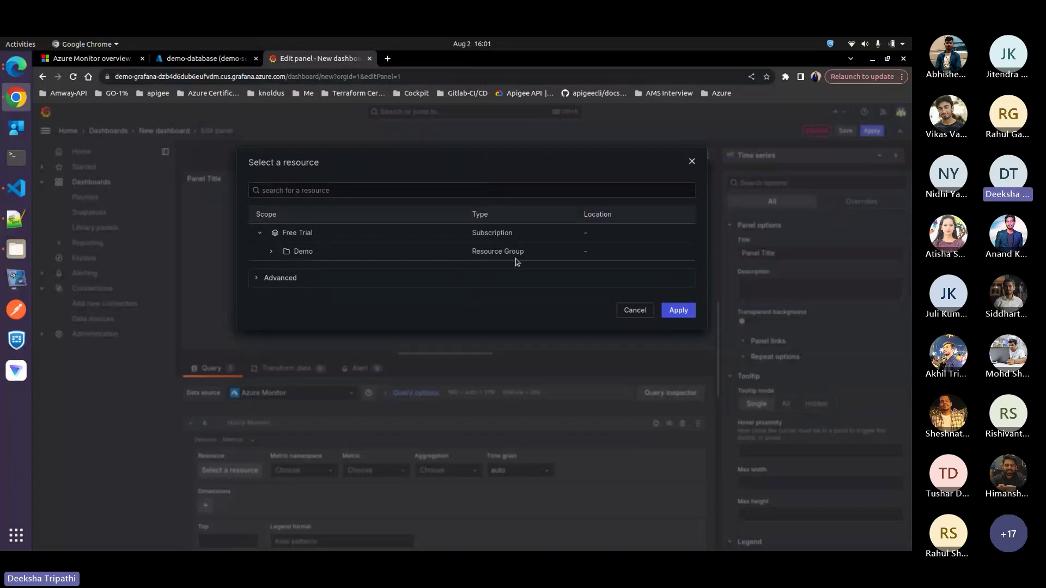
click(271, 251)
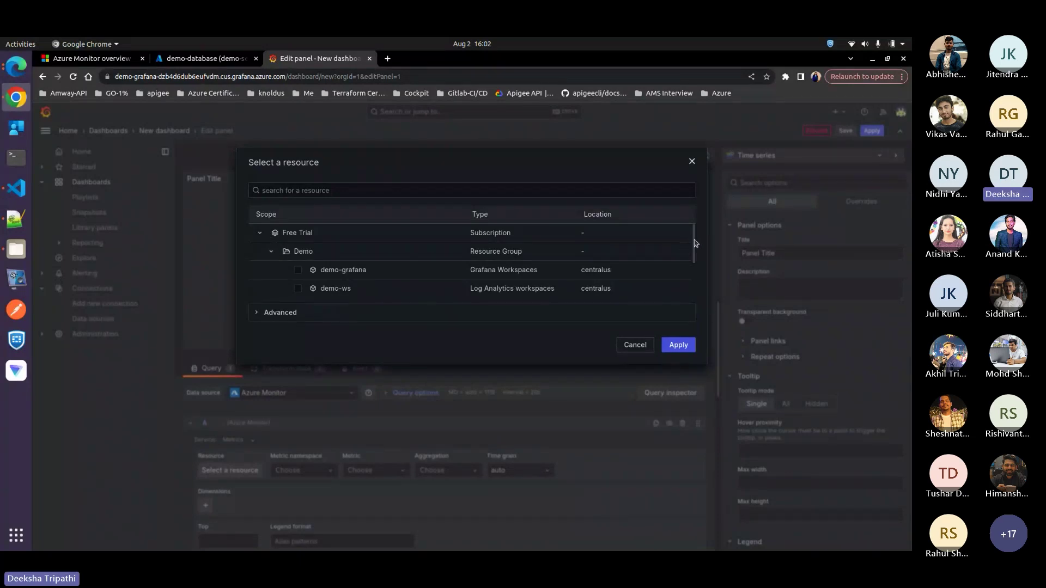
drag(694, 240, 695, 279)
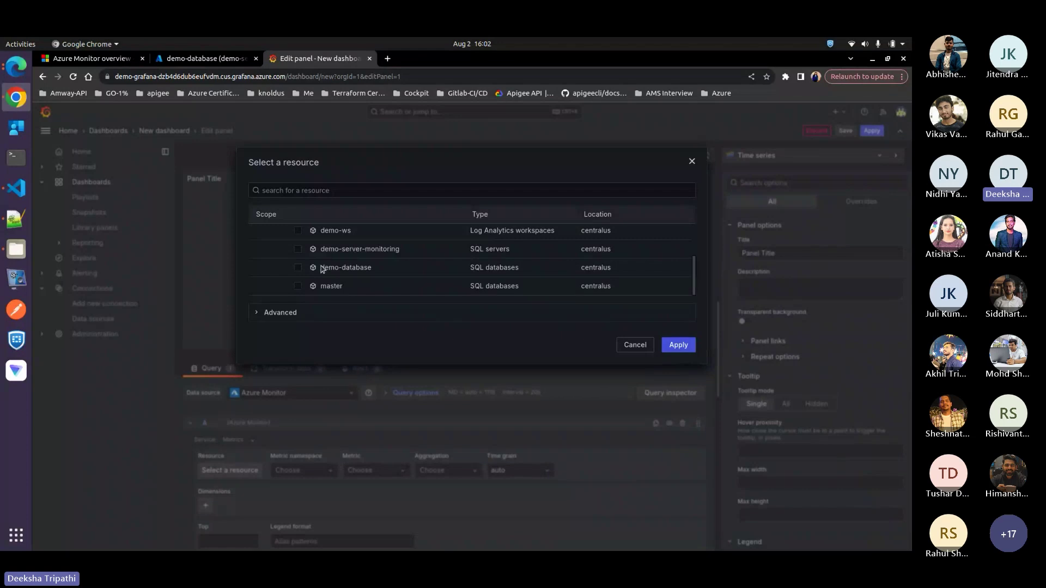
click(297, 268)
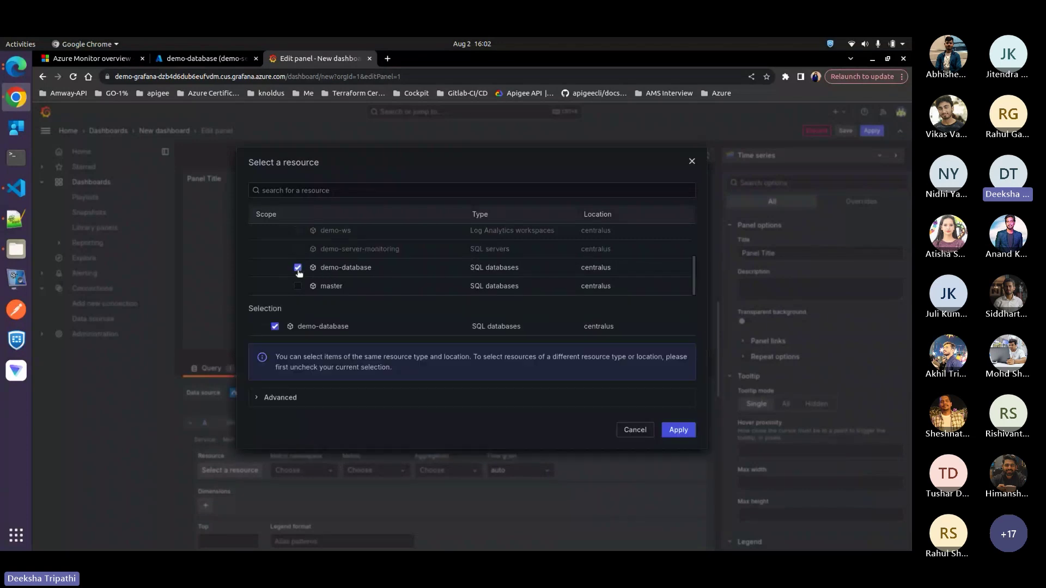
click(679, 430)
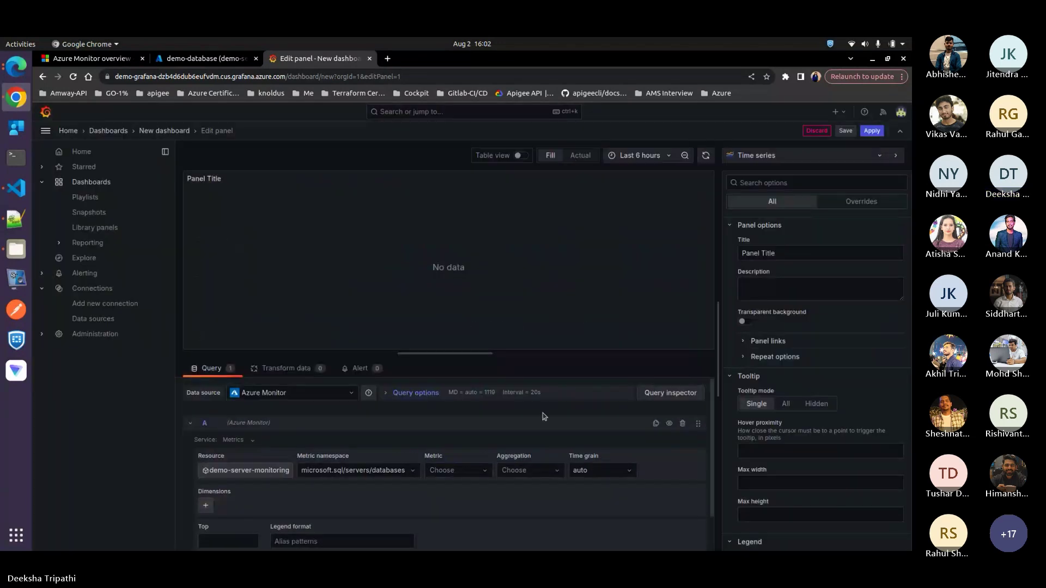
Set the query's metric to Successful Connections with the Total aggregation.
click(469, 474)
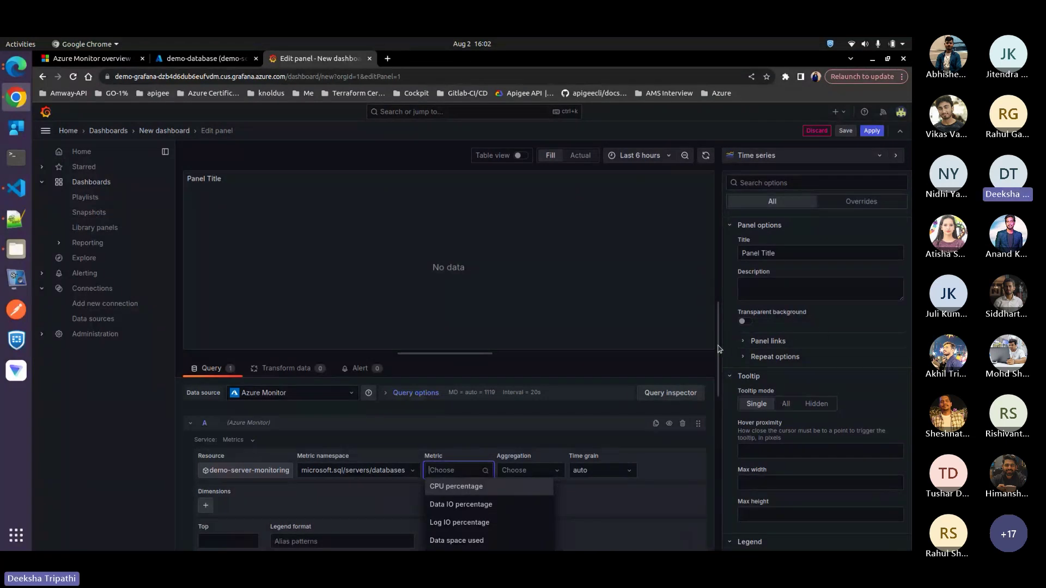
click(718, 393)
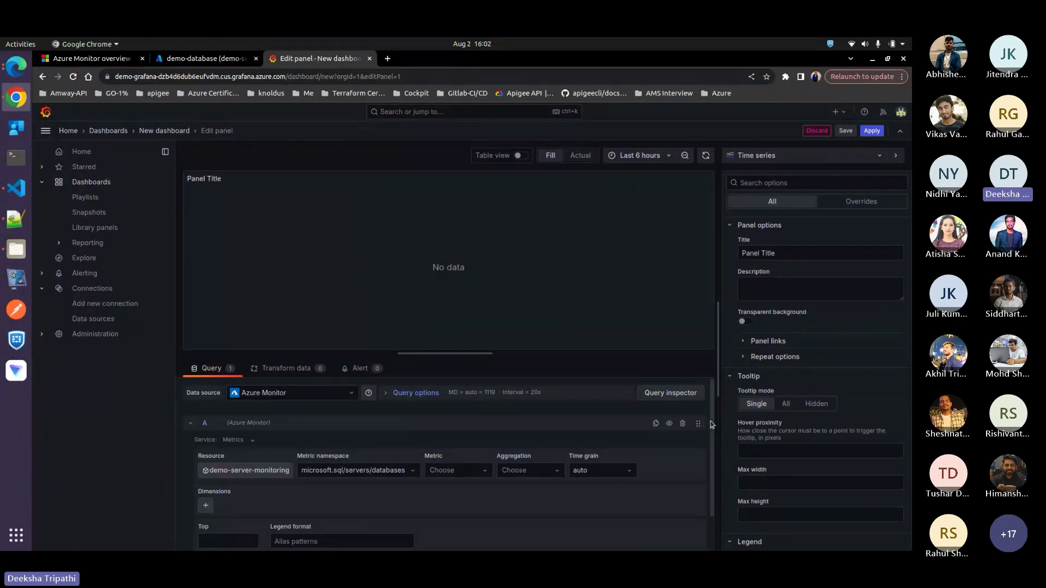
scroll(557, 453, down, 2)
click(482, 431)
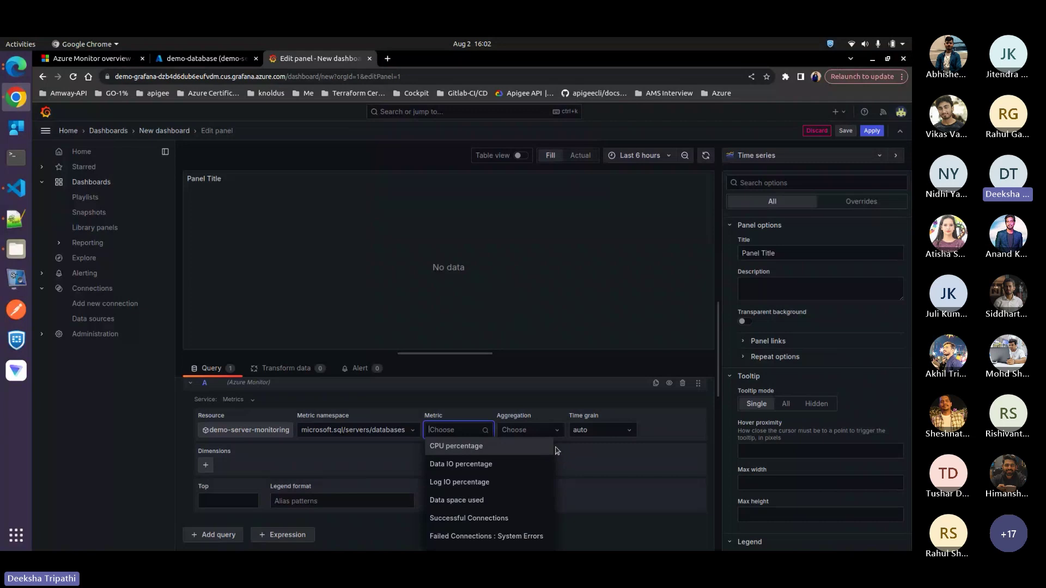
scroll(493, 480, down, 1)
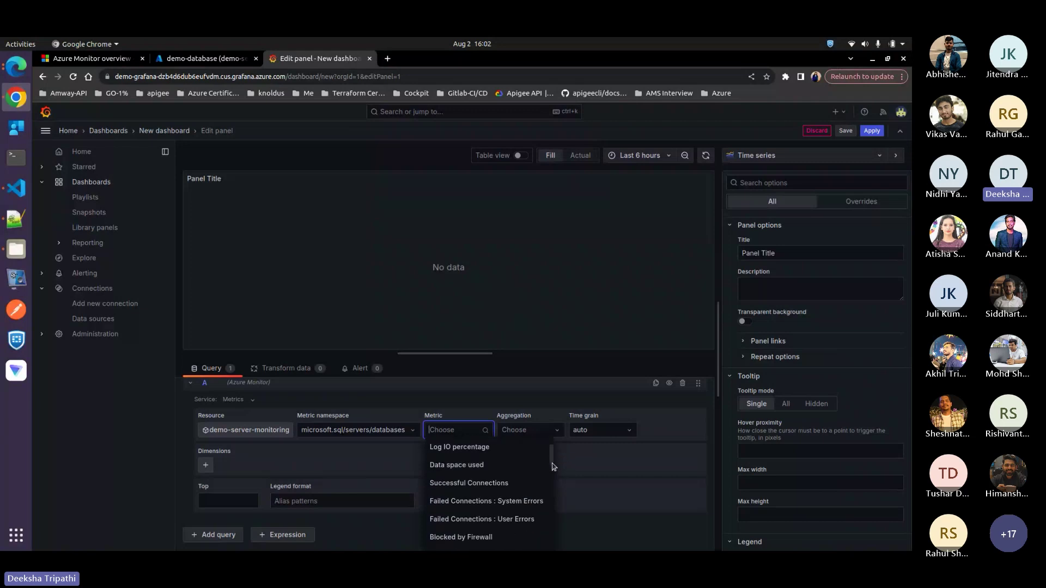
click(492, 480)
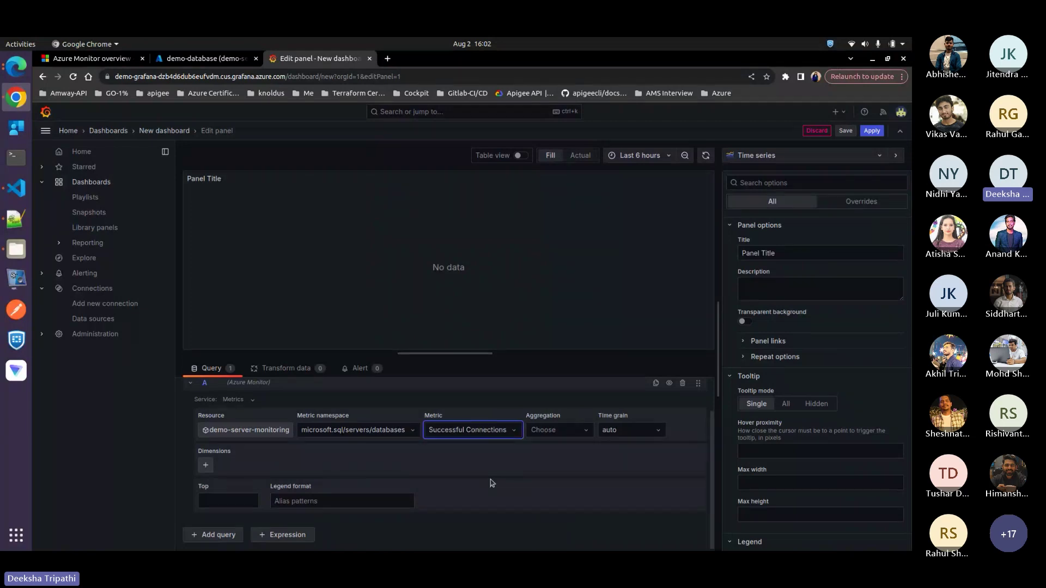
click(588, 435)
click(570, 448)
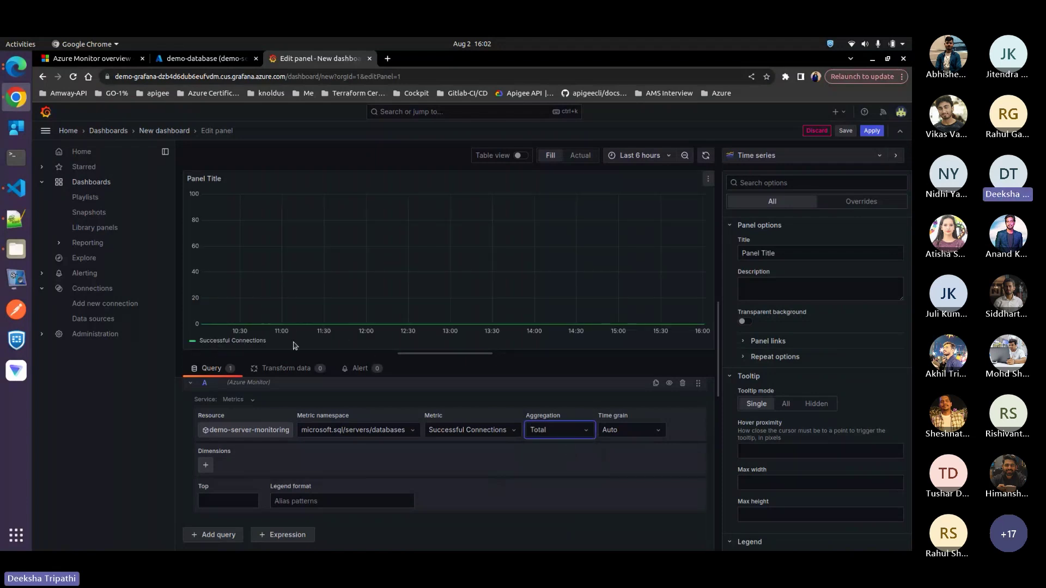
Return to the query editor in the Azure portal and retry the demo-admin login with the password re-entered, also trying Microsoft Entra authentication.
click(213, 58)
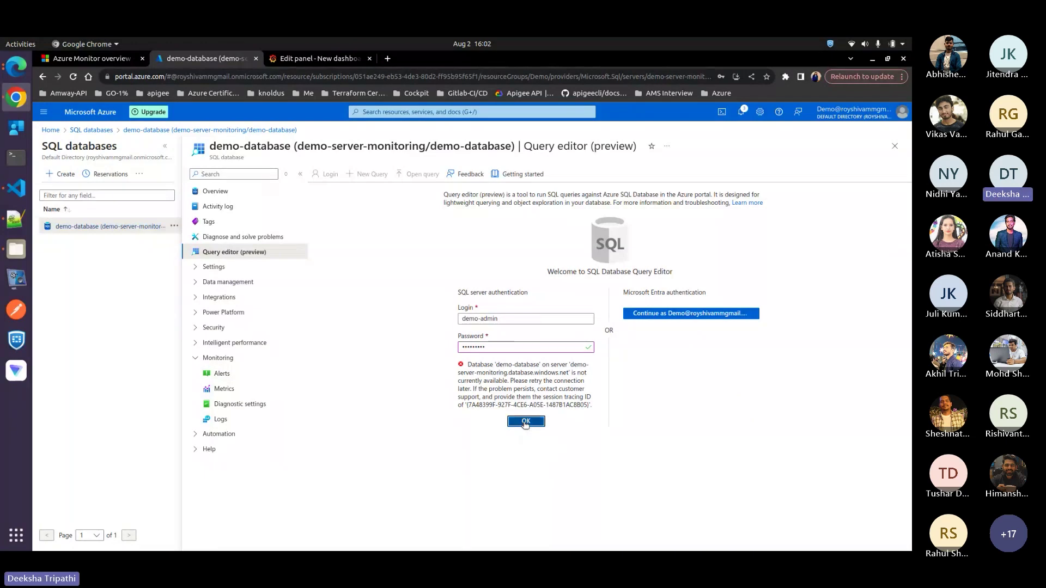
click(525, 424)
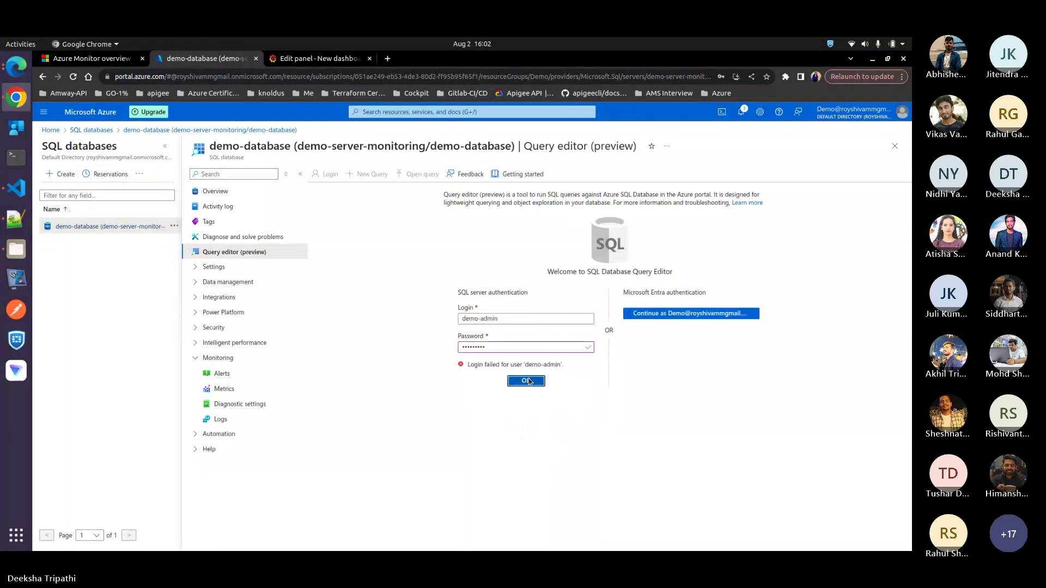
click(569, 343)
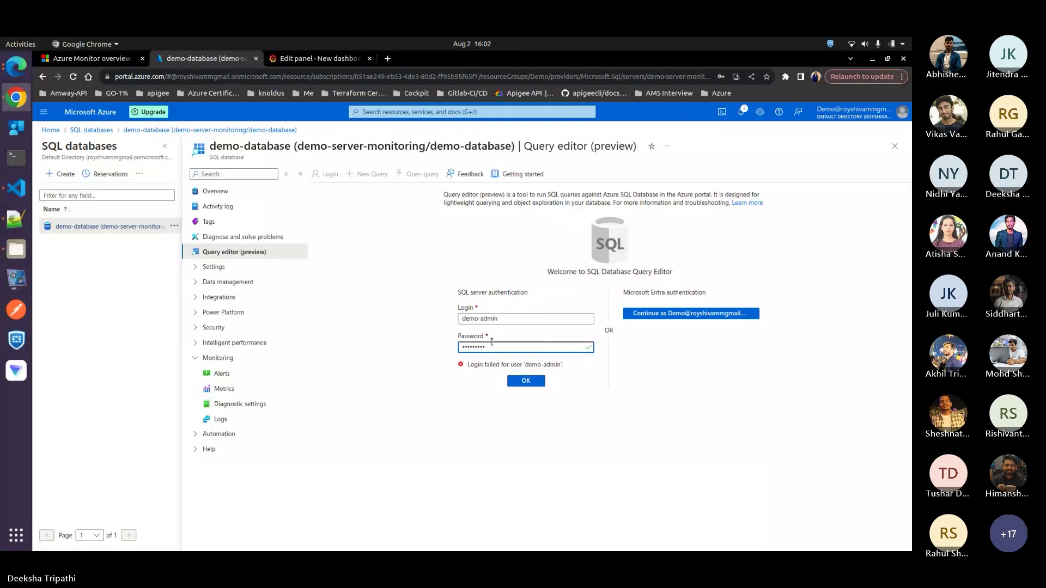
drag(487, 347, 463, 347)
key(BackSpace)
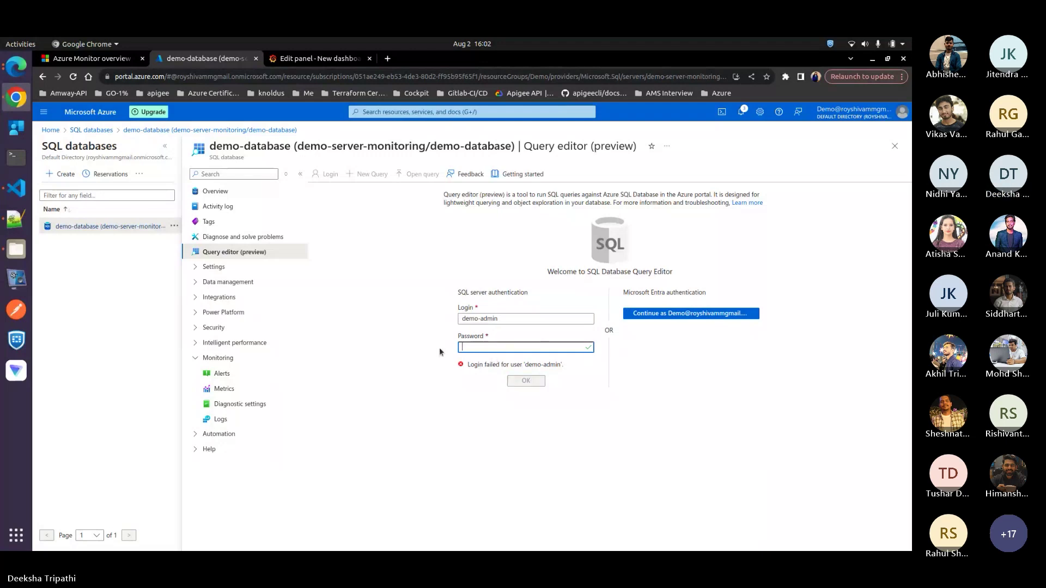
text(•••••••••)
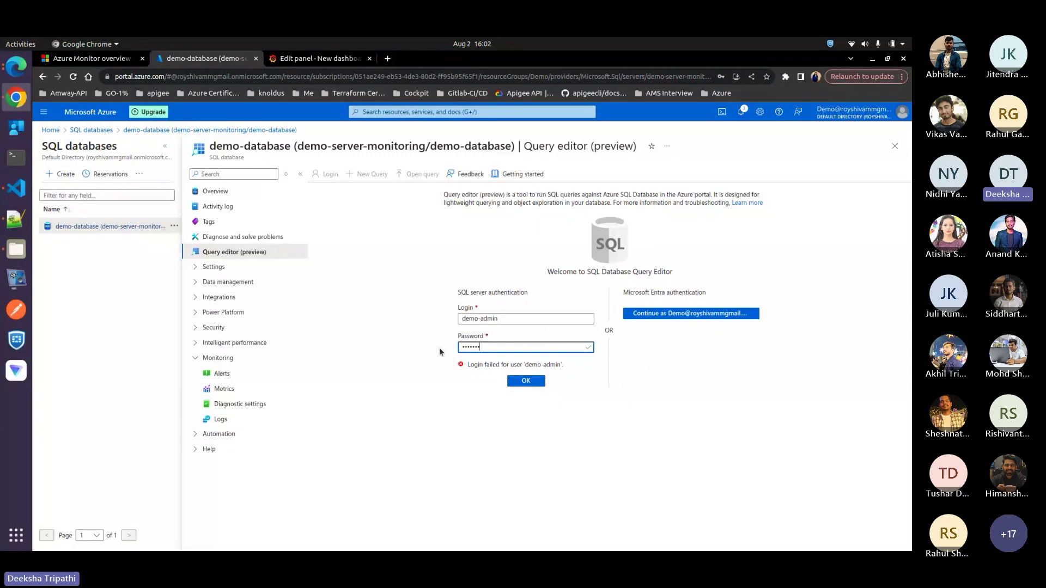
key(Return)
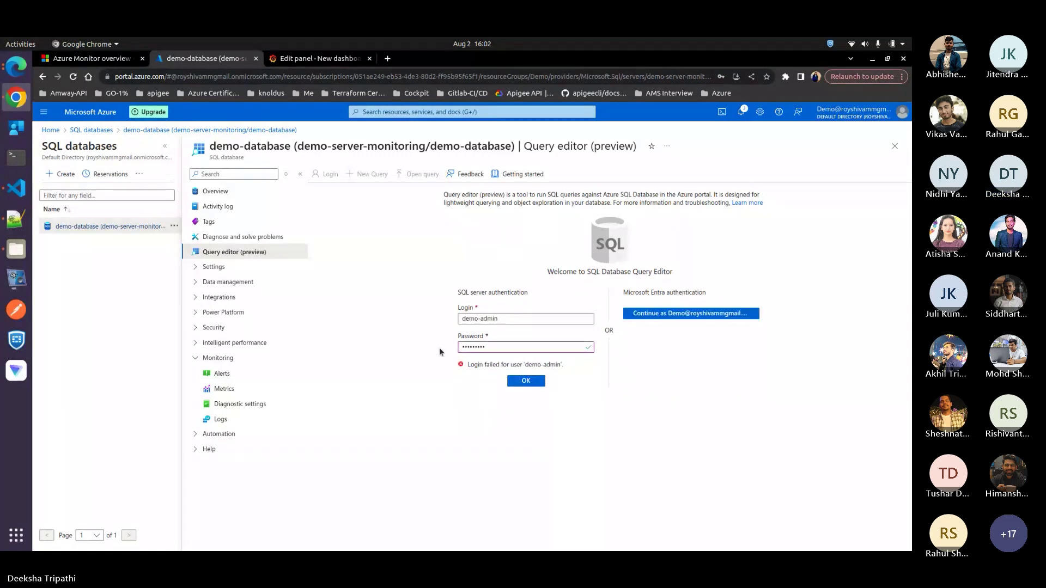
click(683, 315)
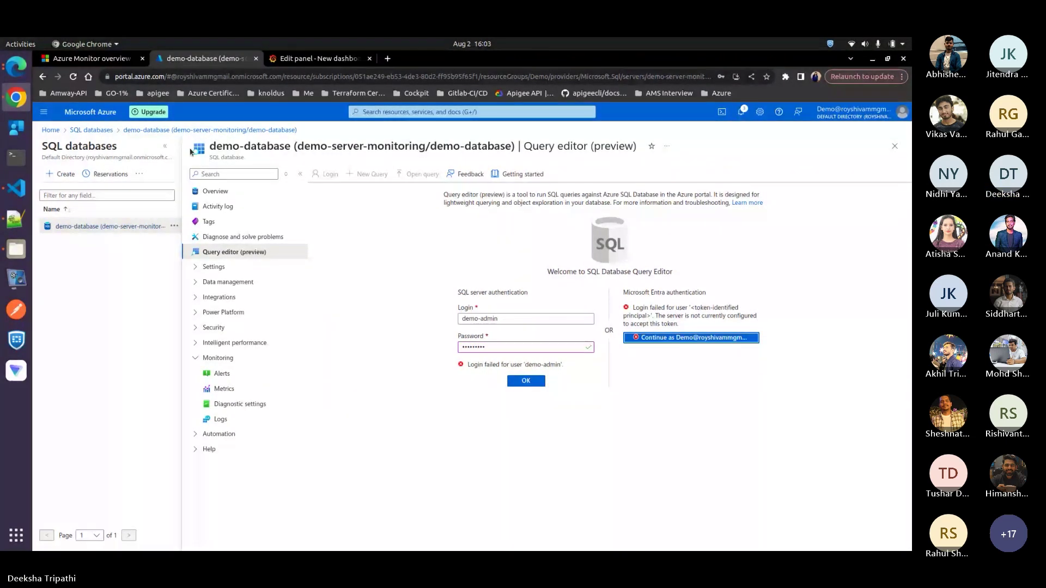
click(530, 383)
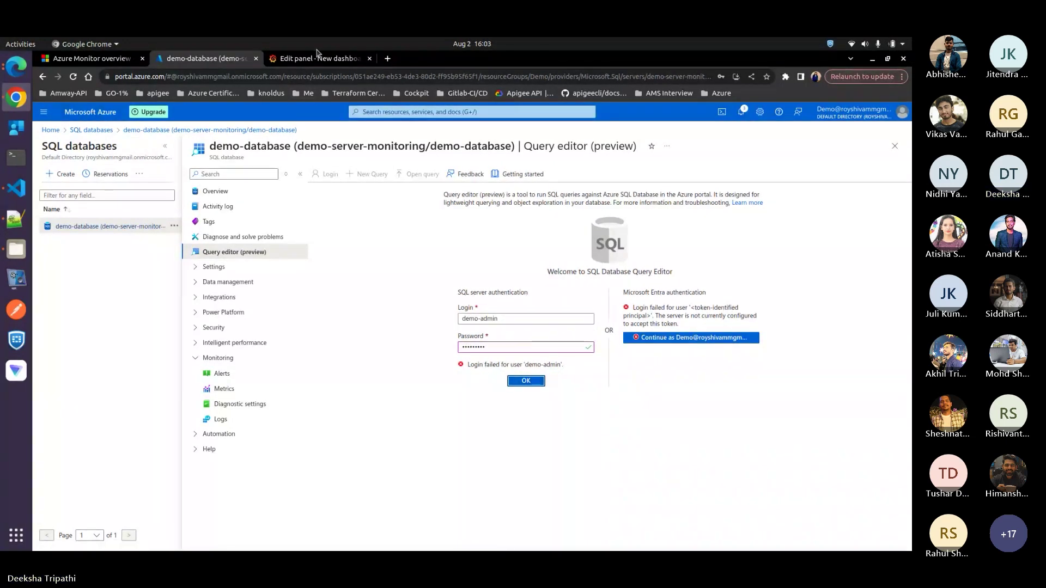
Switch back to the Grafana panel editor and set the panel's time range to Last 12 hours.
click(317, 58)
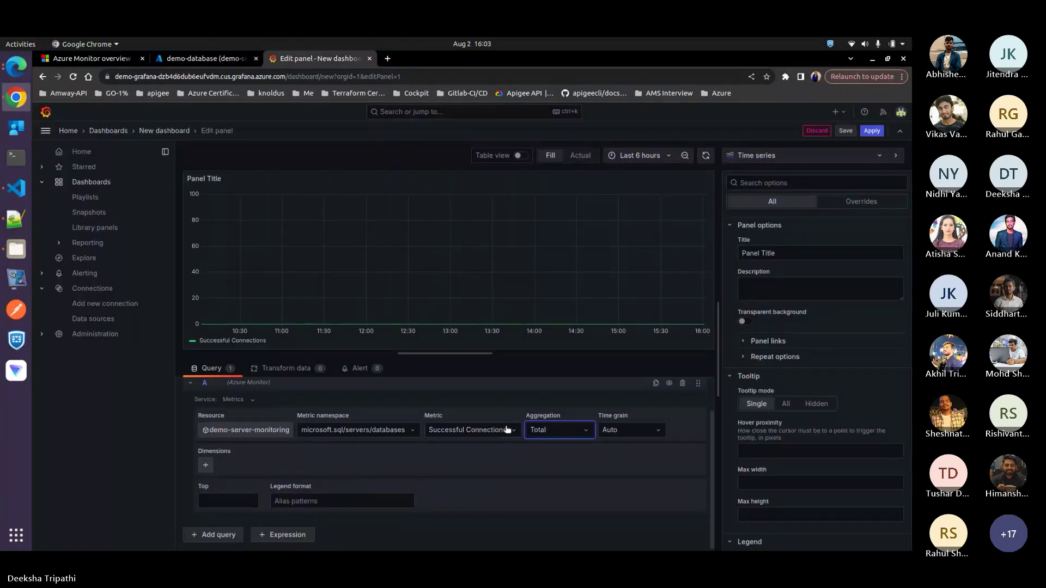
click(660, 155)
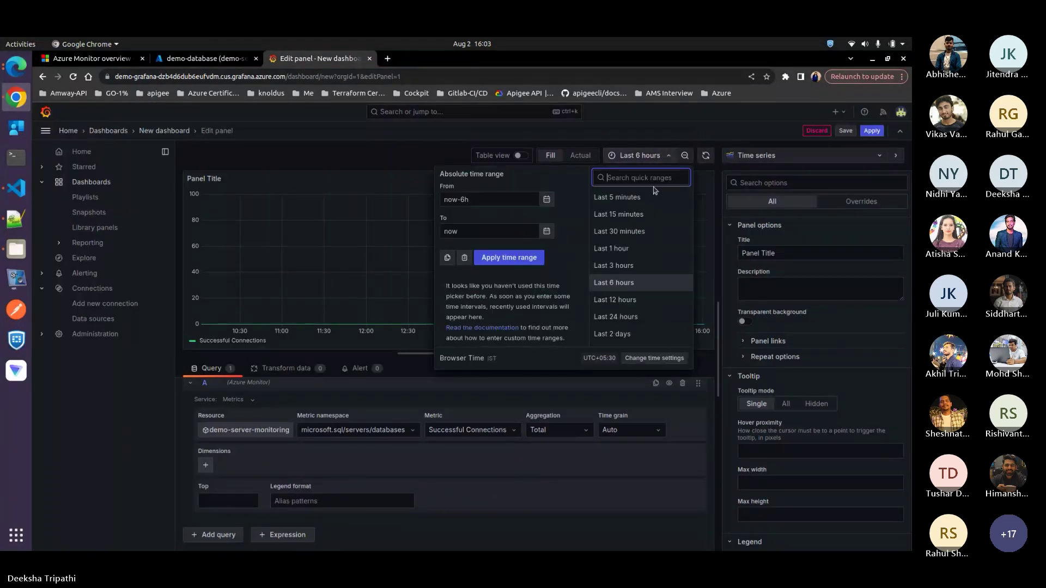
click(628, 299)
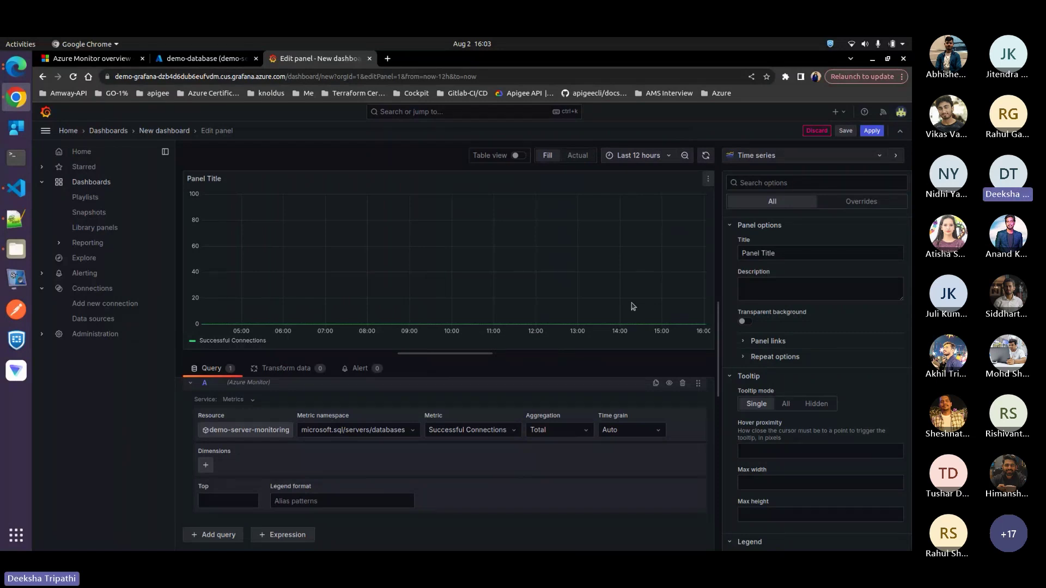
Set the query's metric to Failed Connections : System Errors and the panel's time range to Last 5 minutes.
click(510, 431)
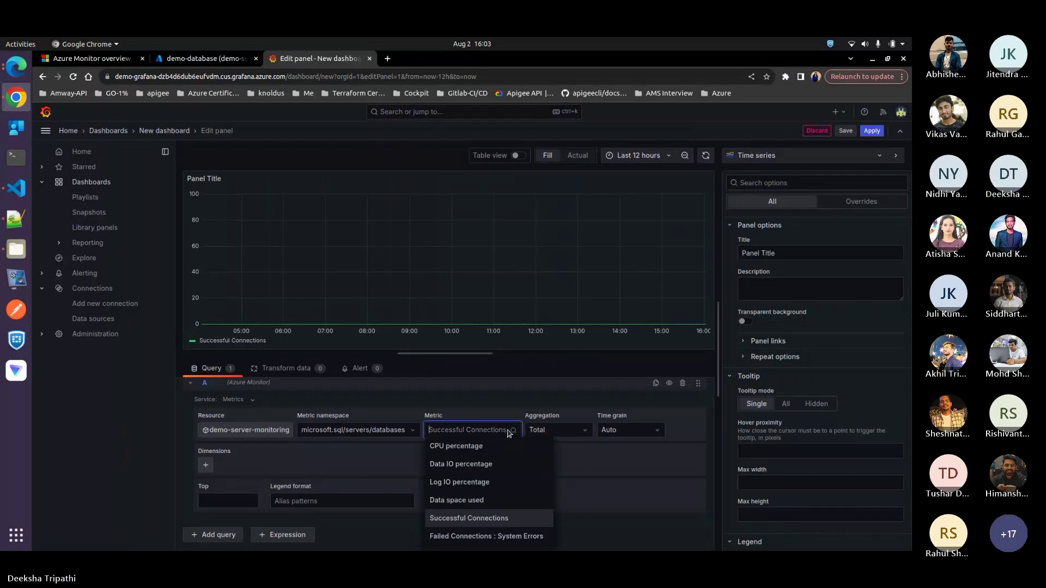
click(461, 537)
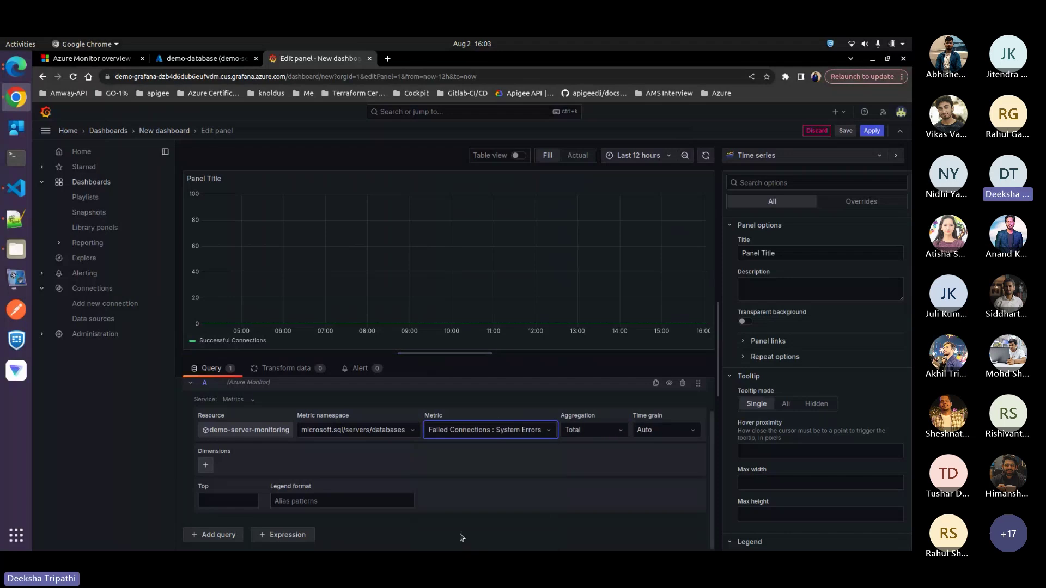
click(649, 158)
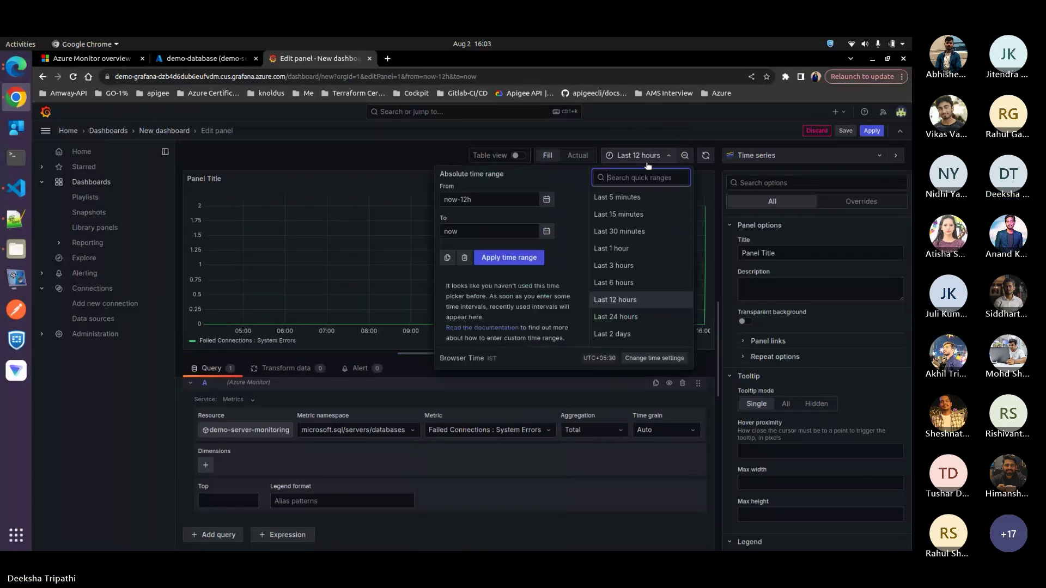
click(629, 202)
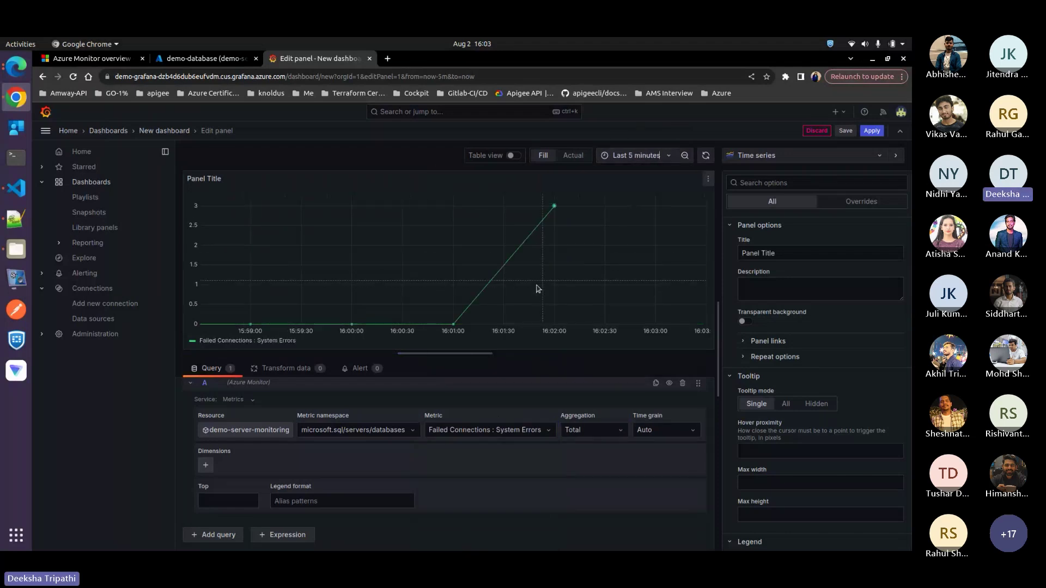
Compare the failed login attempts in the Azure portal's query editor with the failed connections plotted in the Grafana panel.
click(207, 60)
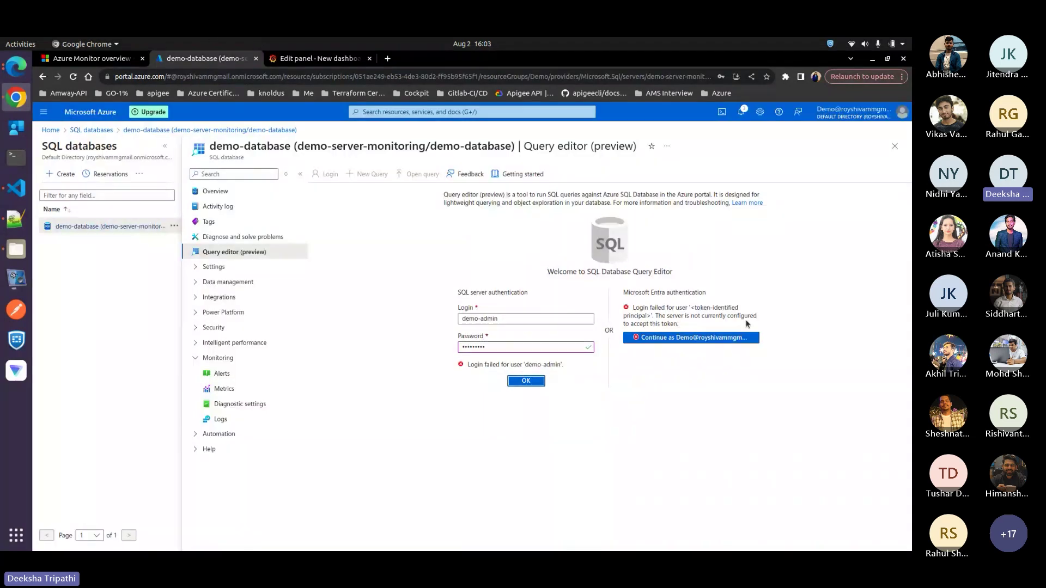
click(329, 61)
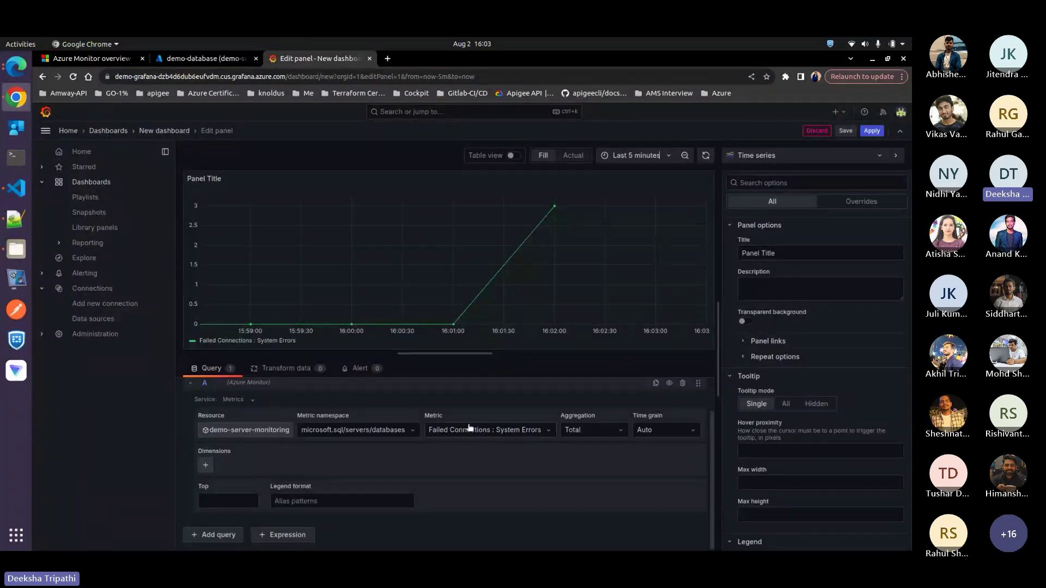
mouse_move(555, 213)
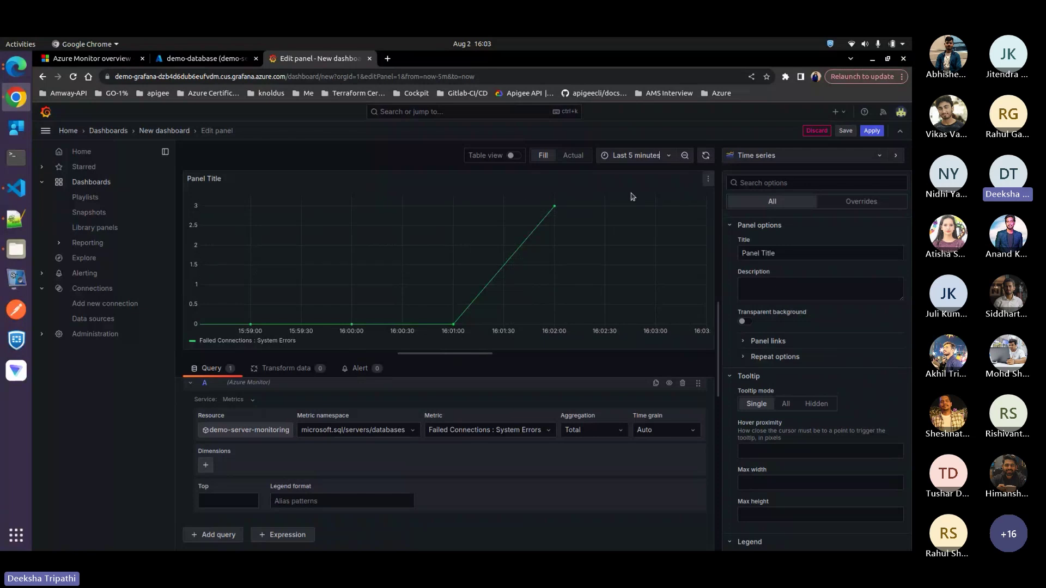
click(207, 58)
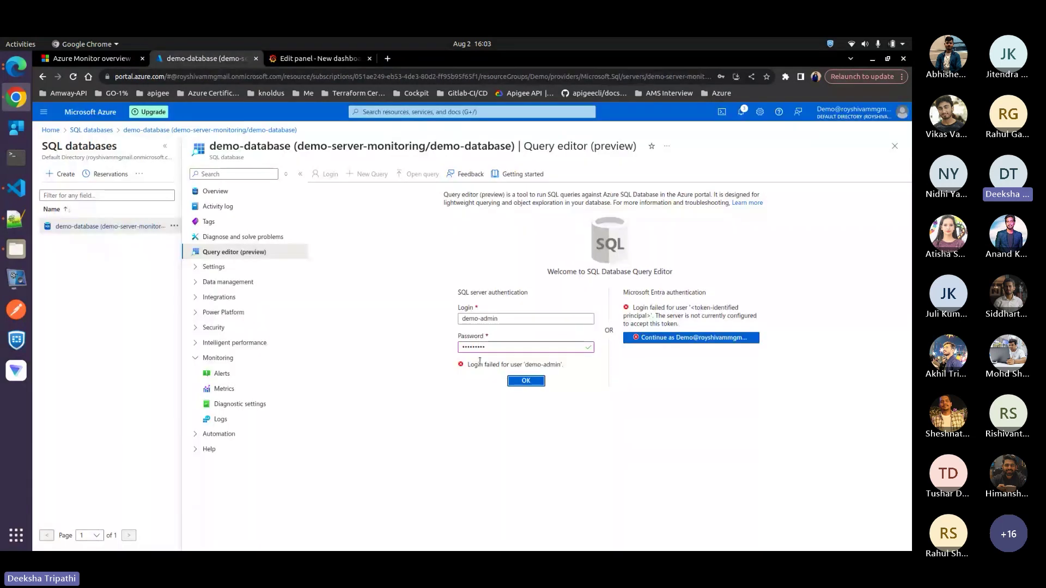
click(320, 60)
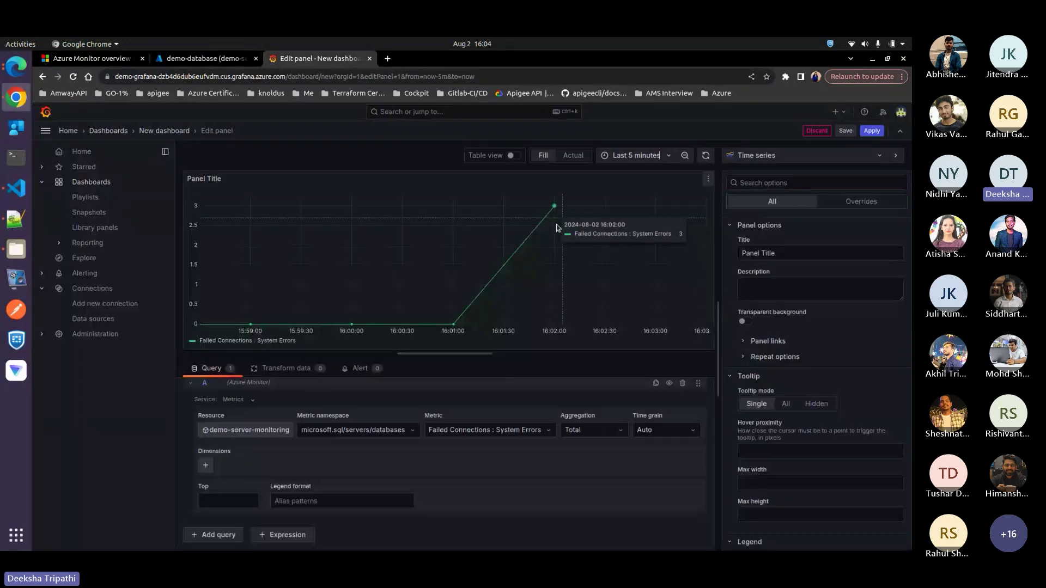
Try CPU percentage and Data space used percent as the query's metric, browsing the other available metrics.
click(540, 431)
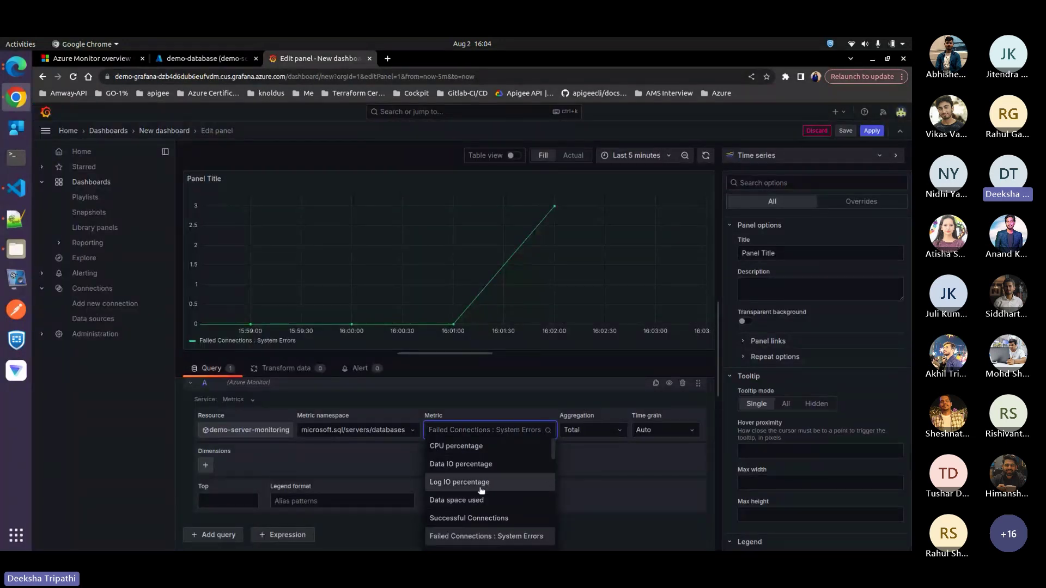
click(497, 446)
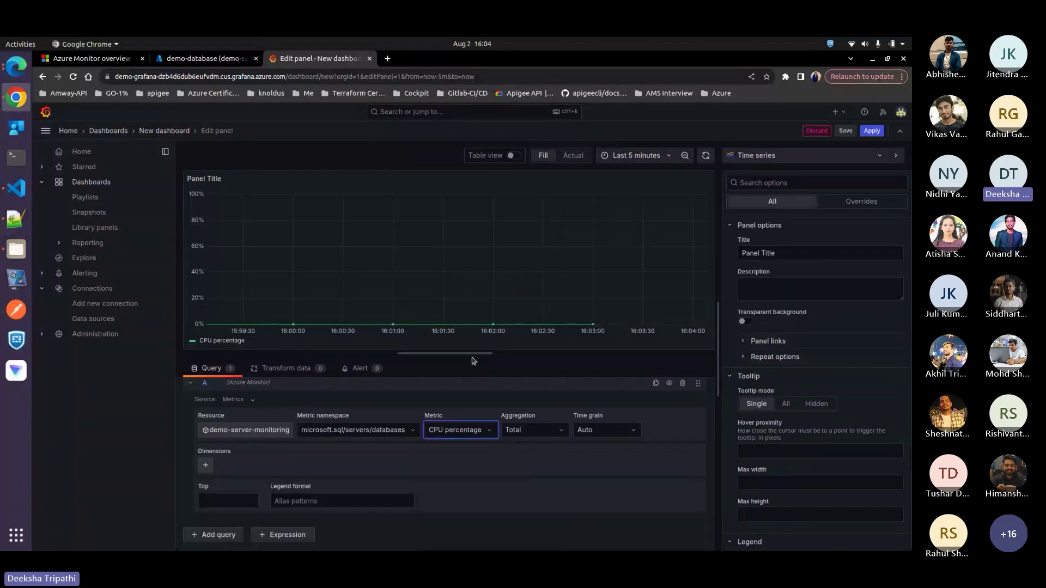
click(482, 432)
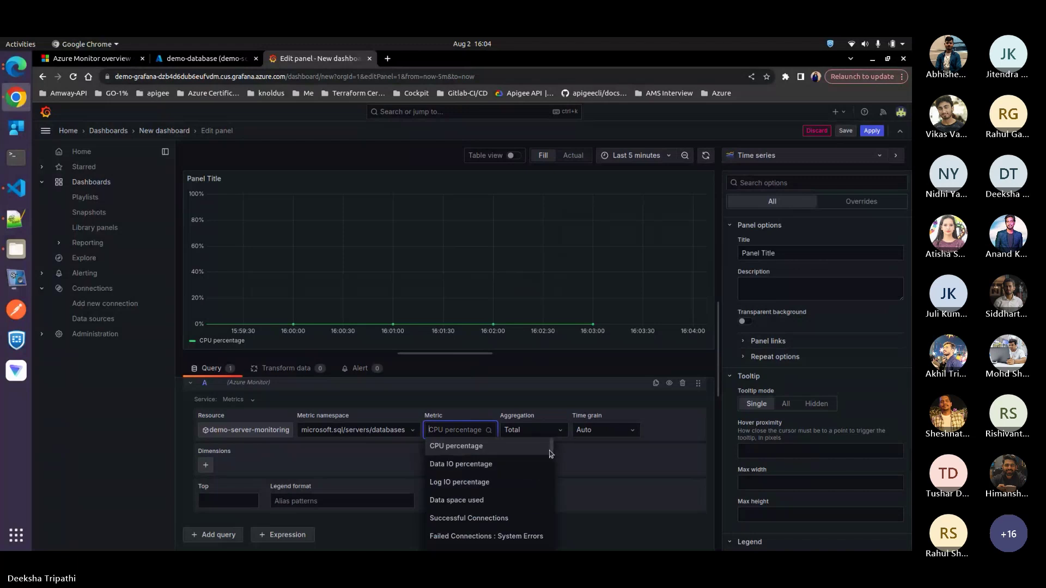
scroll(550, 457, down, 5)
drag(551, 474, 544, 540)
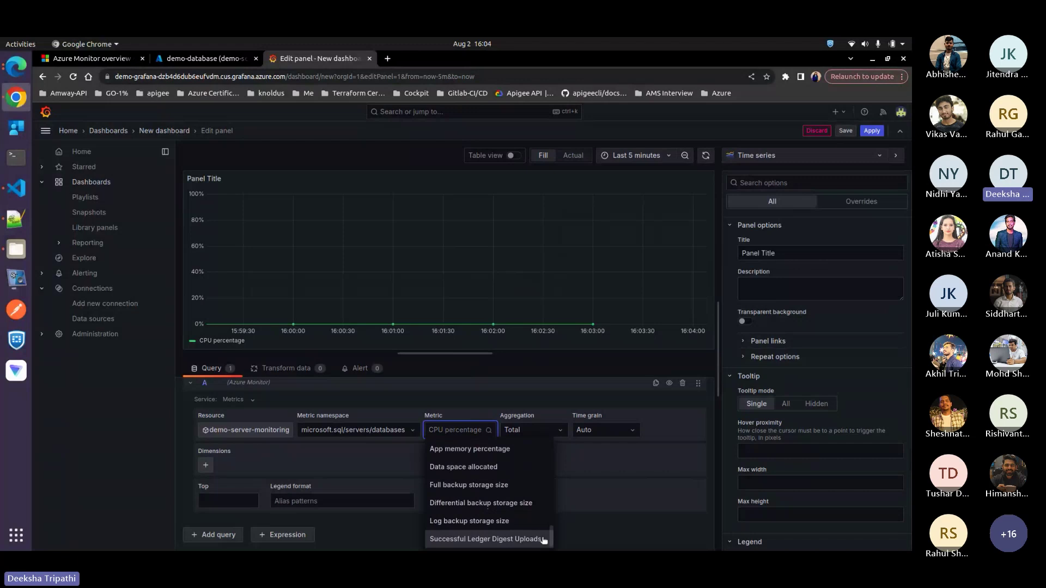
click(446, 430)
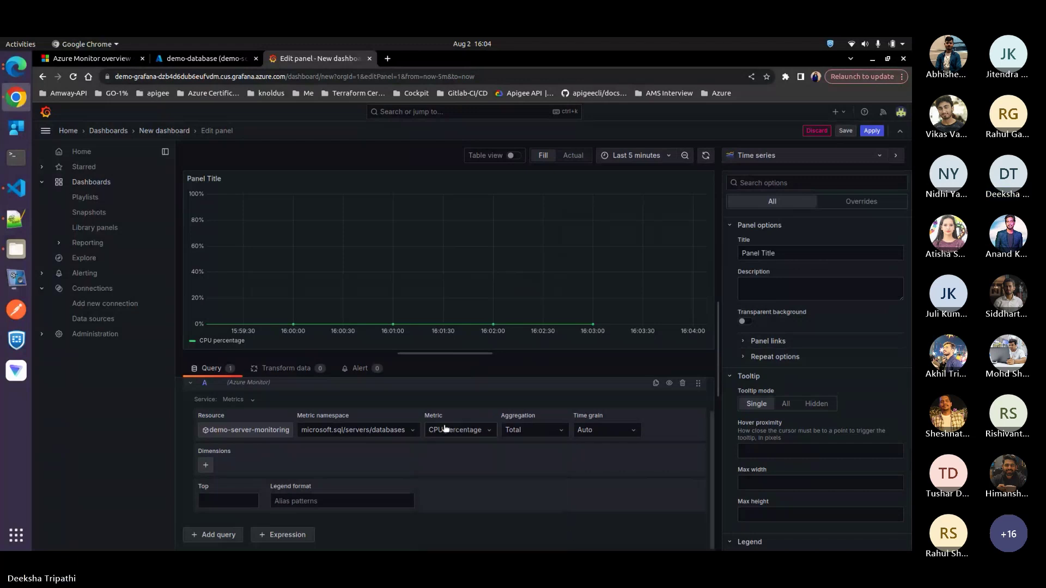
click(478, 432)
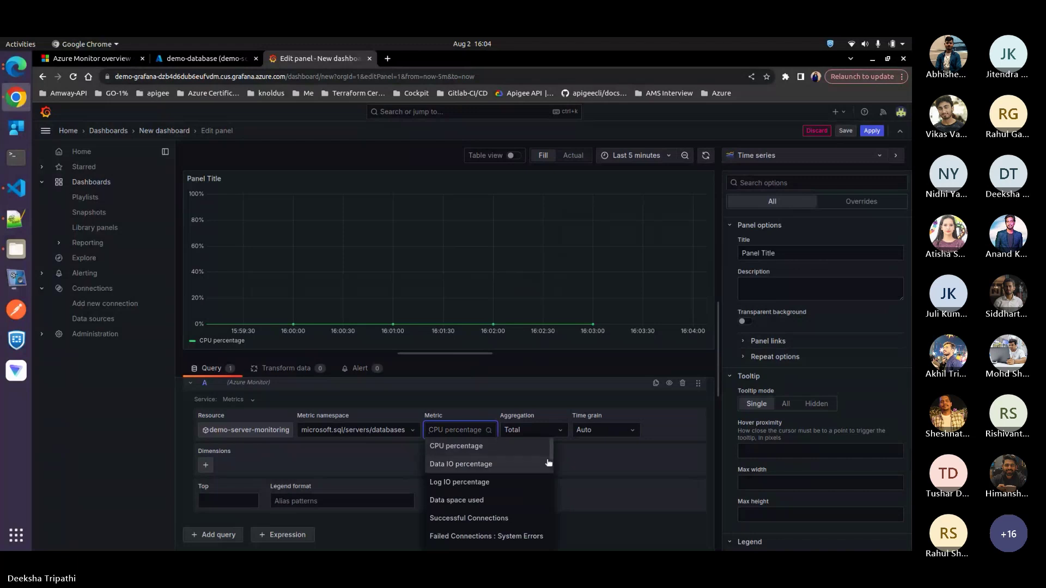
drag(551, 450, 554, 486)
click(483, 446)
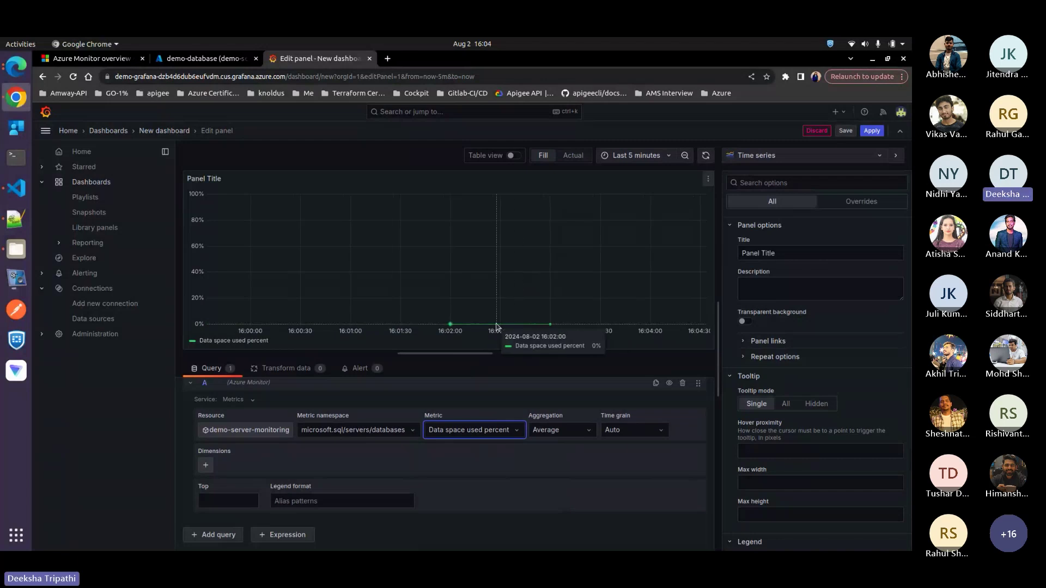
Set the query's metric back to Failed Connections : System Errors and save the dashboard as New dashboard in the Dashboards folder.
click(512, 431)
click(475, 537)
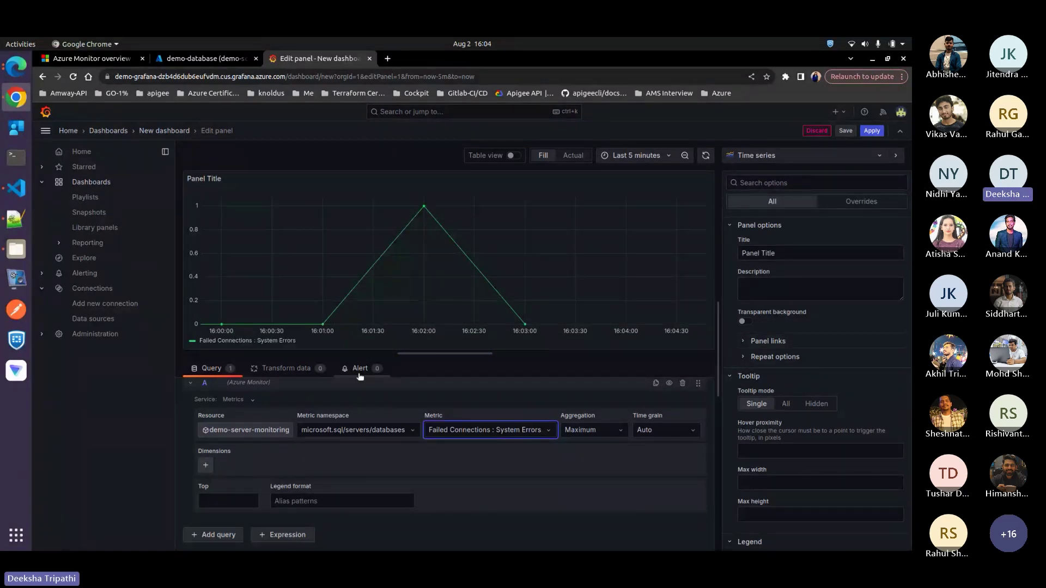
click(360, 370)
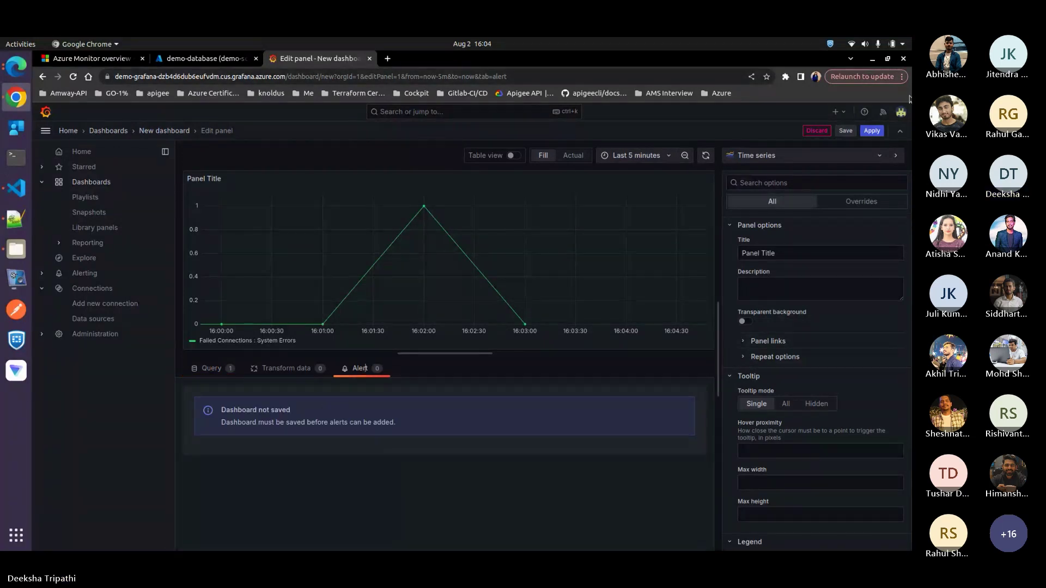
click(846, 131)
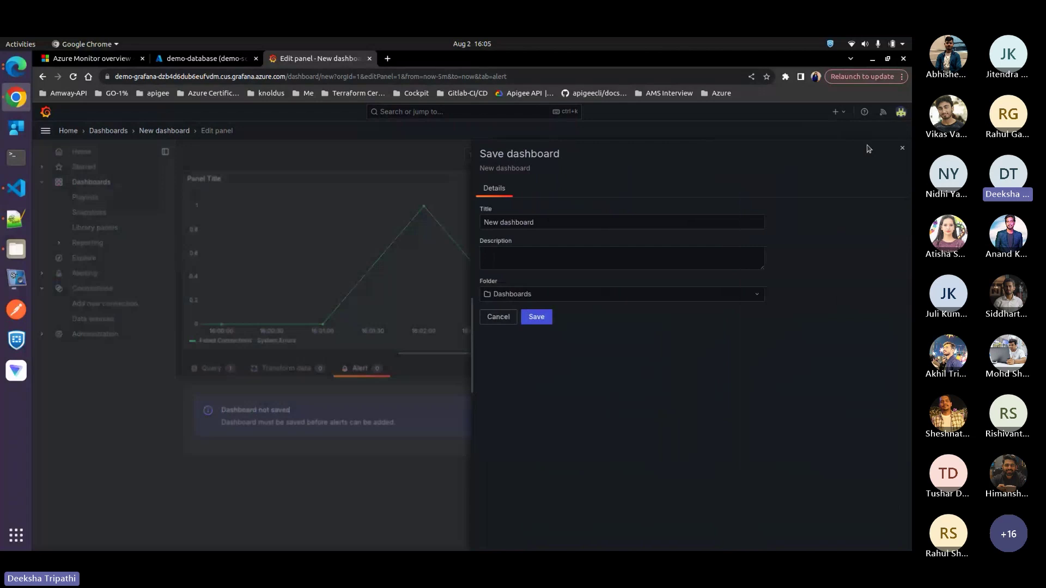
click(537, 317)
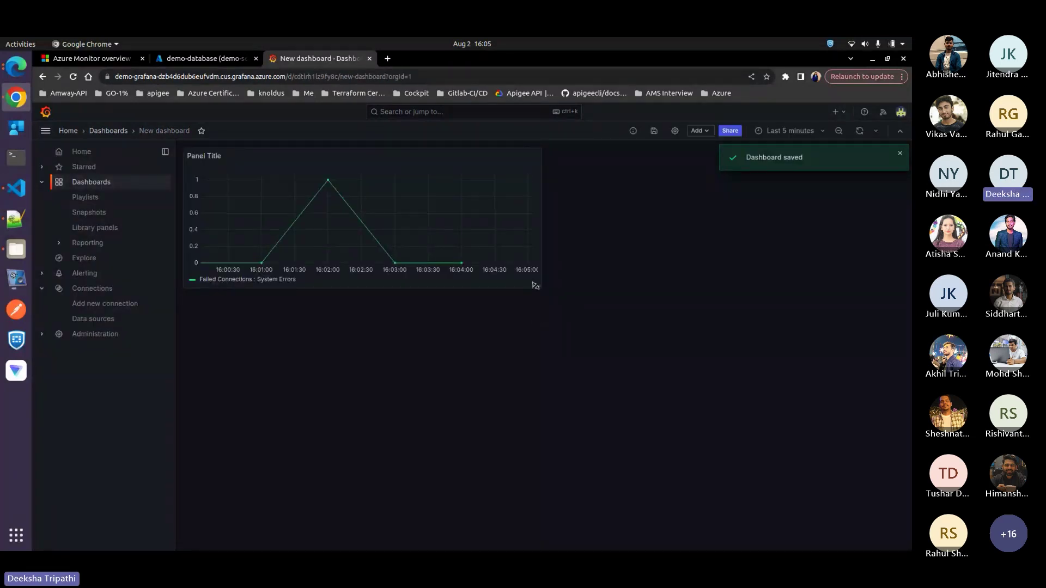
Enlarge the panel on the dashboard and start a new alert rule from its editor, saving the dashboard changes.
drag(539, 287, 783, 467)
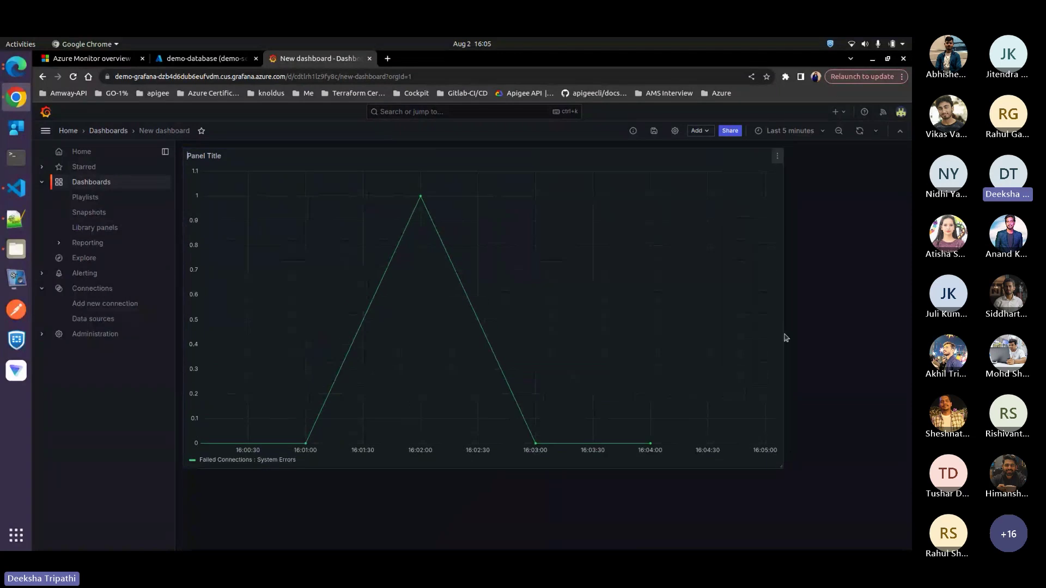
click(777, 156)
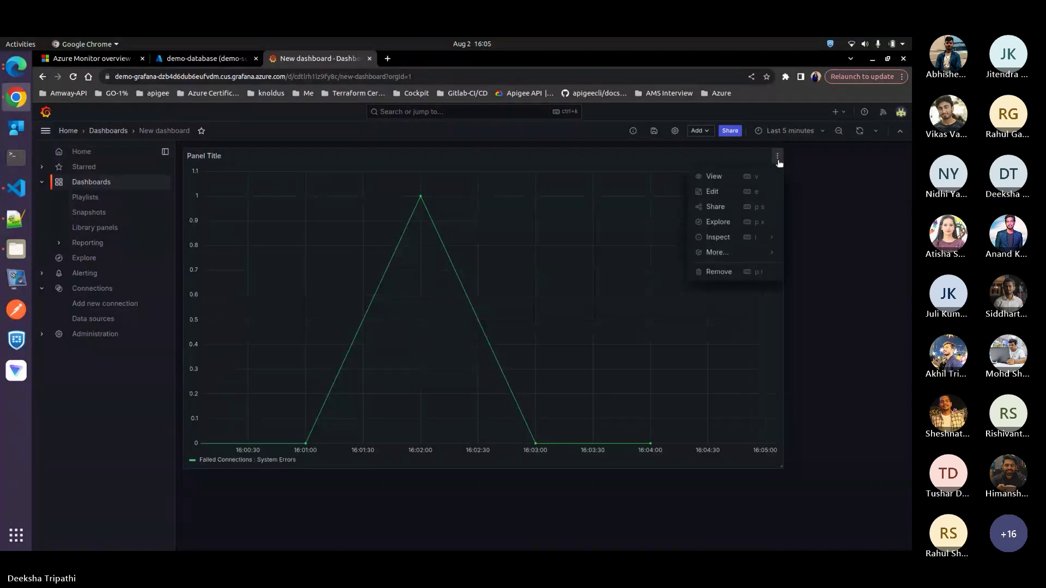
click(723, 193)
click(364, 370)
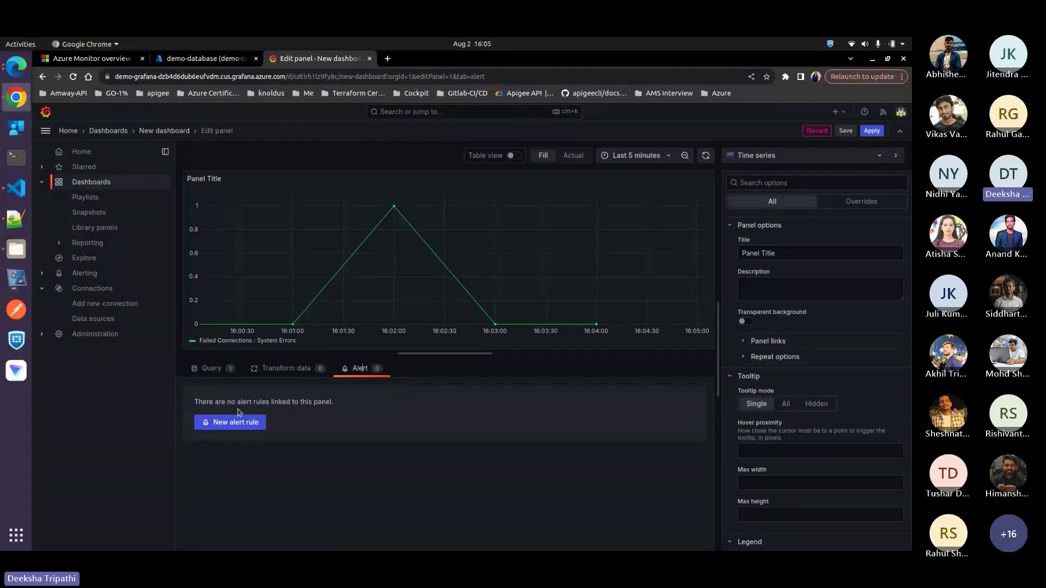
click(243, 422)
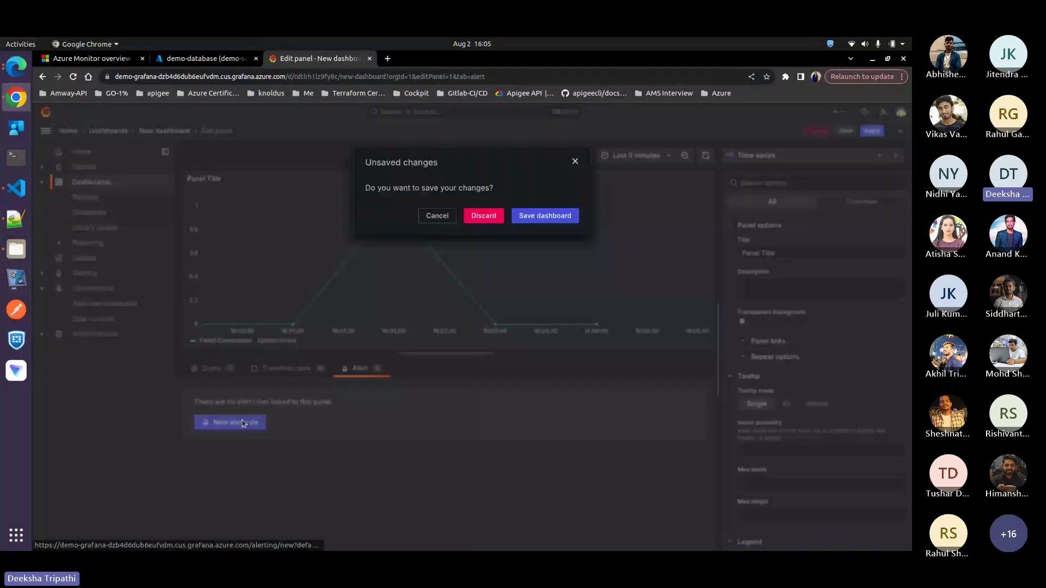
click(553, 216)
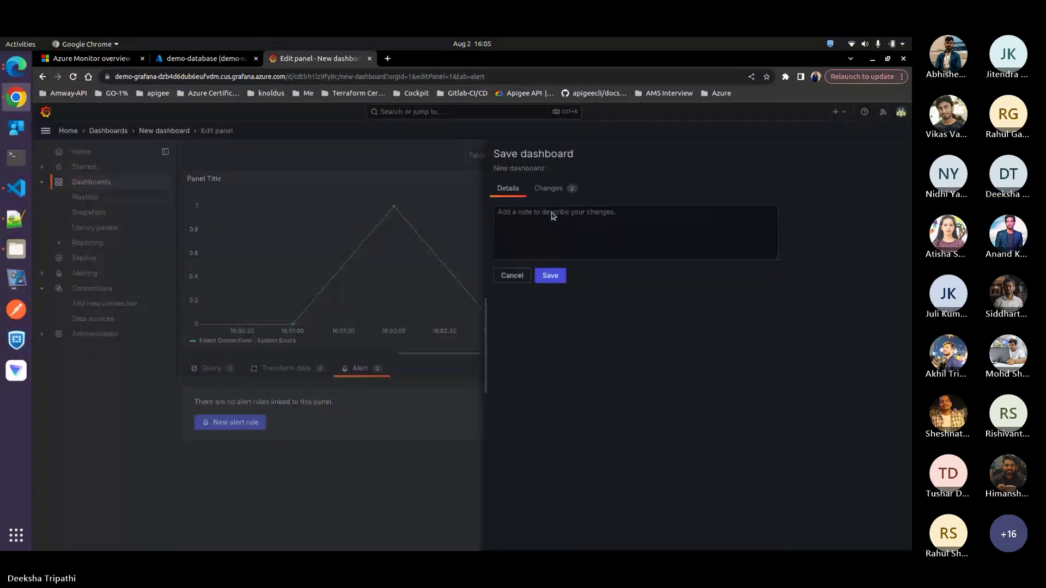
click(539, 276)
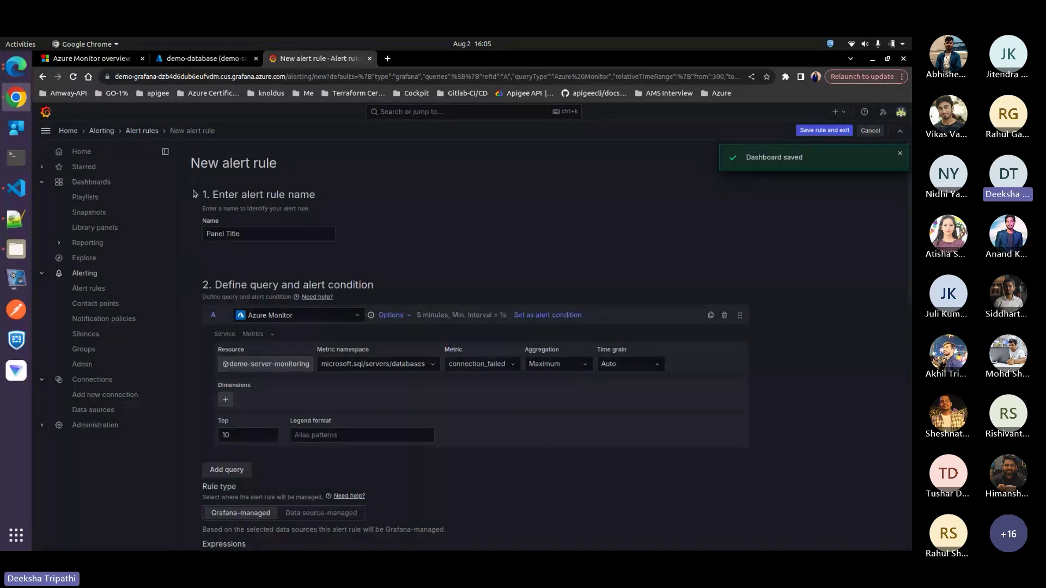
Name the new alert rule "failed connection".
click(243, 235)
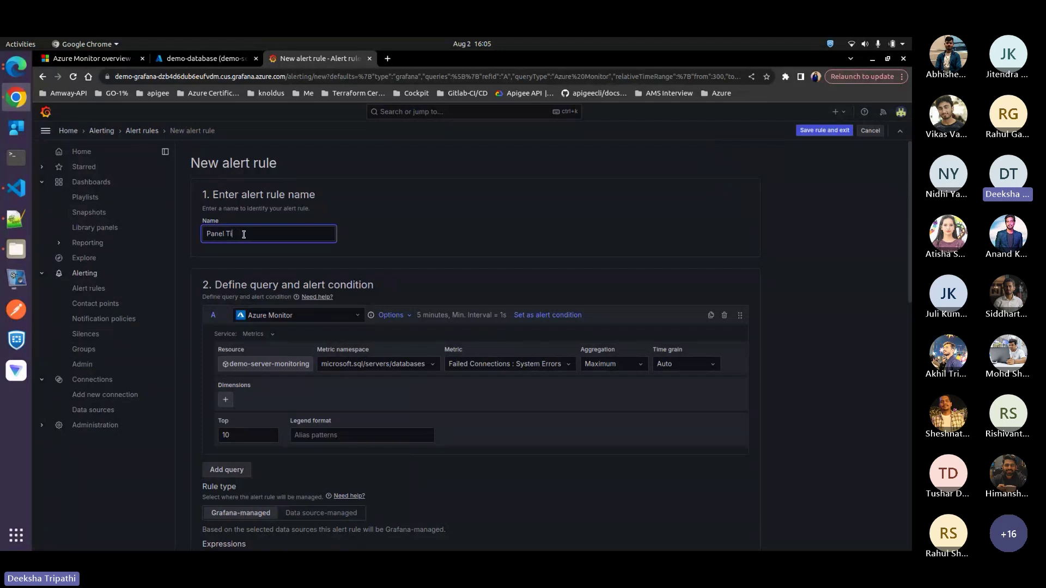
key(BackSpace)
key(BackSpace)
key(BackSpace)
key(BackSpace)
key(BackSpace)
text(fa)
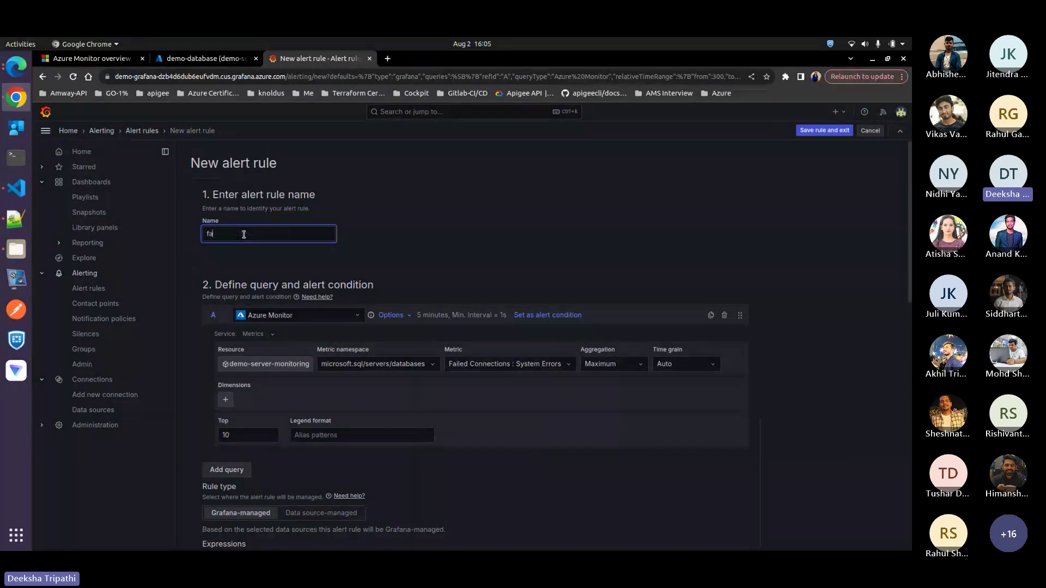
text(iled connection)
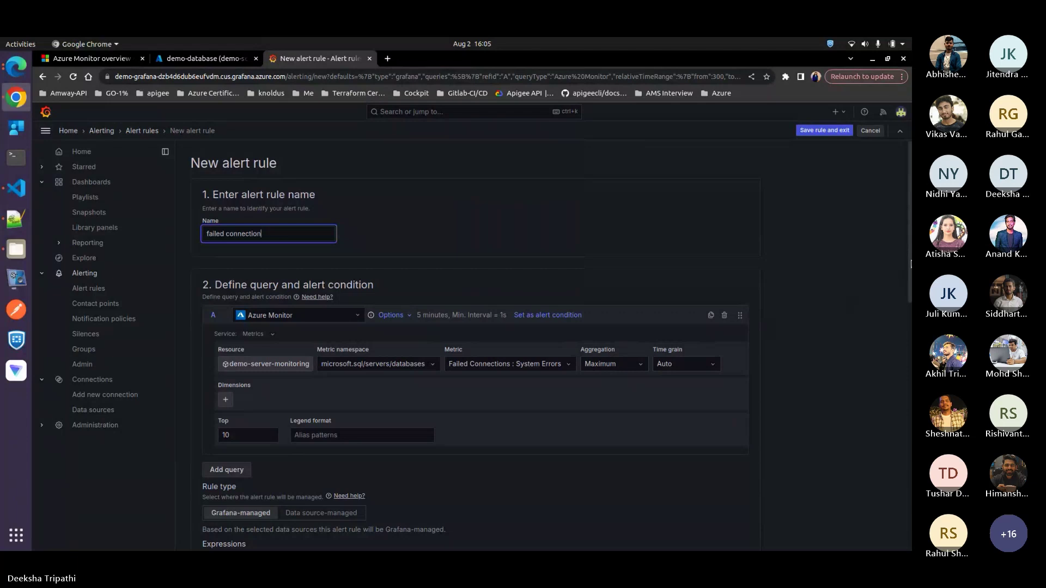
Review the alert rule's expressions, evaluation, label and annotation settings and try to save the rule.
scroll(780, 327, down, 5)
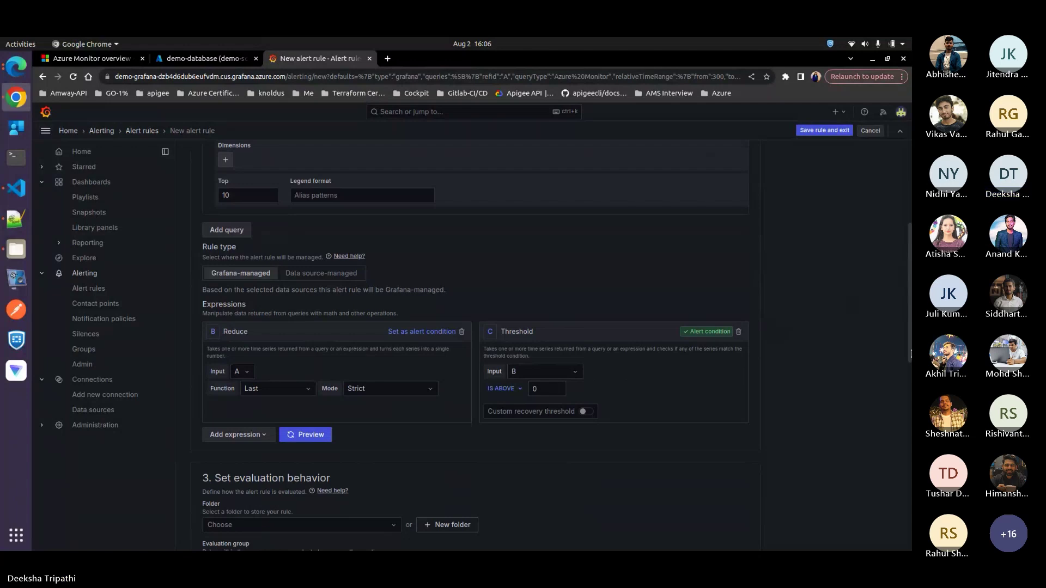
drag(911, 354, 911, 512)
scroll(396, 359, up, 2)
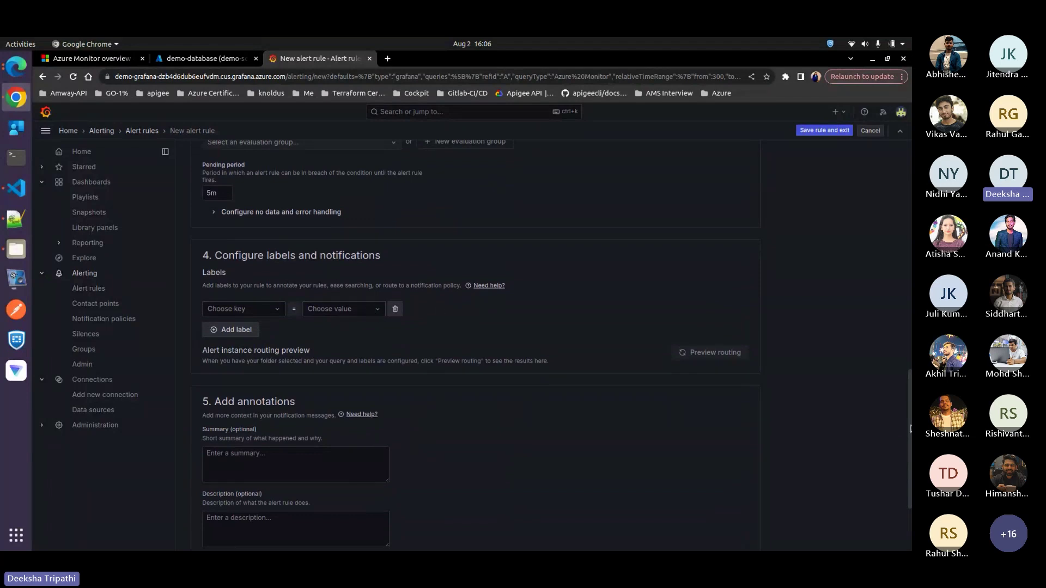
drag(911, 429, 911, 470)
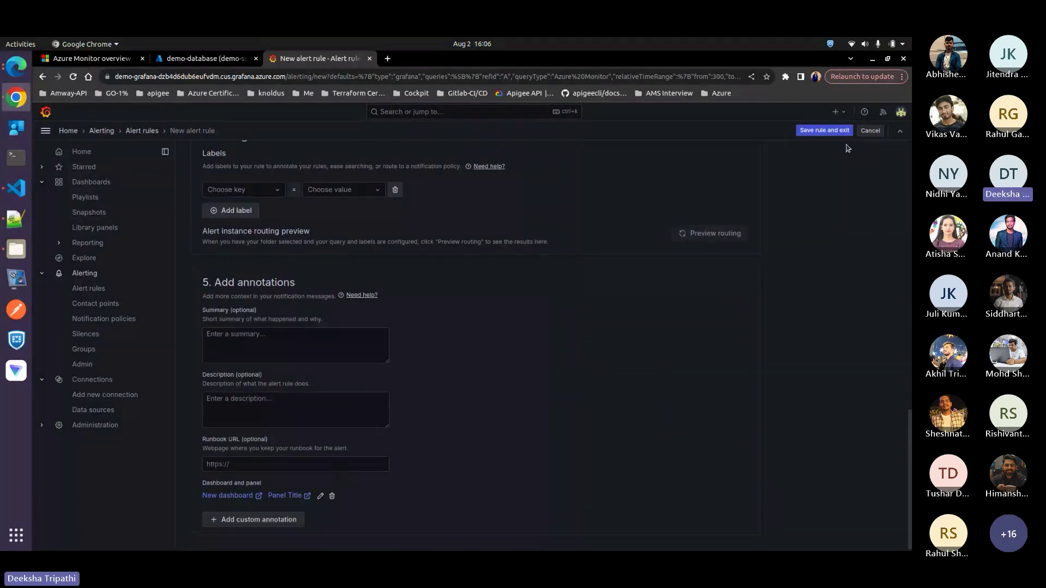
click(830, 132)
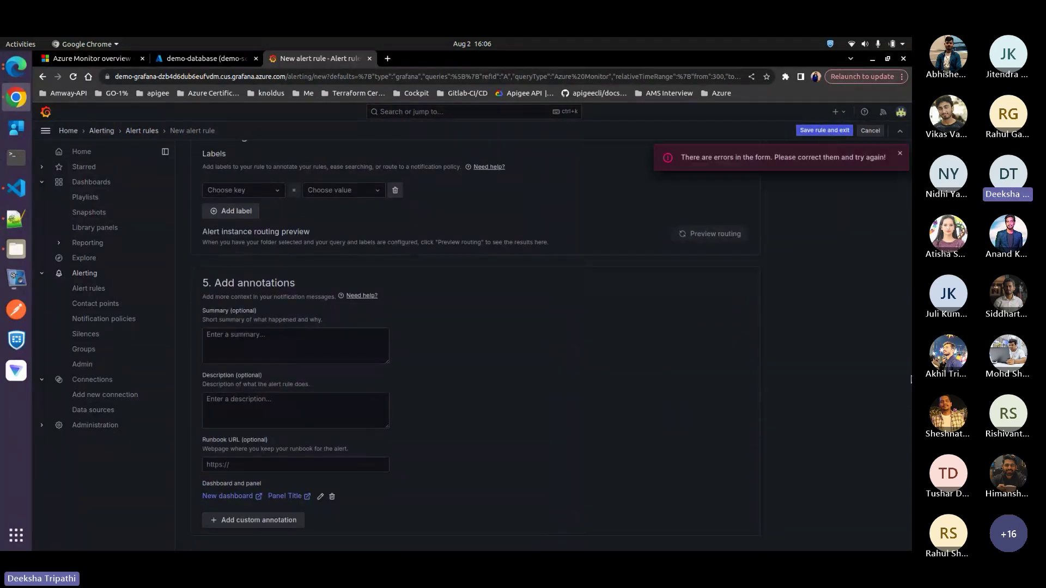
Set the alert rule's folder to Azure Monitor and look for an existing evaluation group.
scroll(911, 451, up, 5)
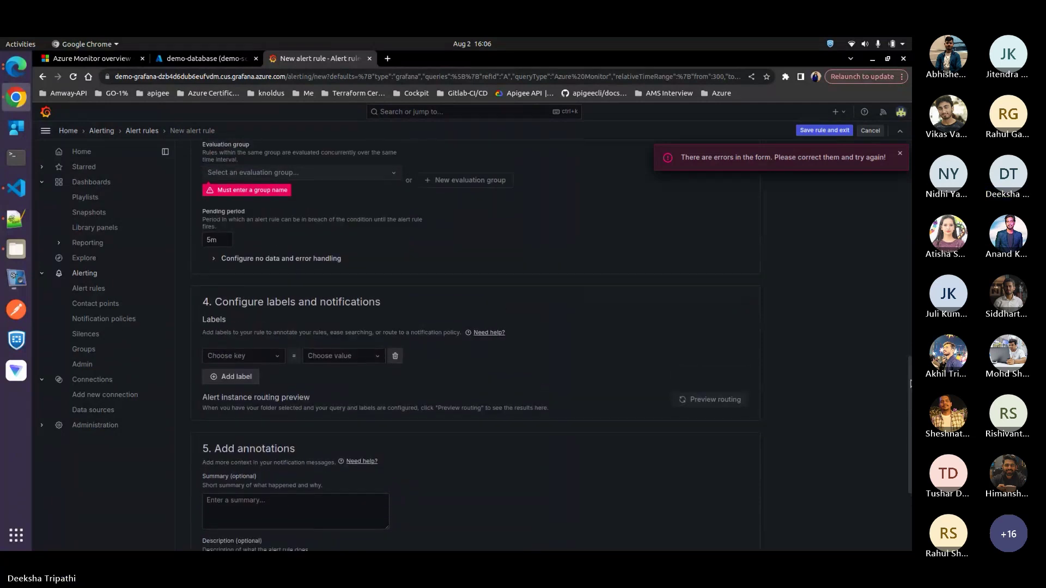
click(367, 198)
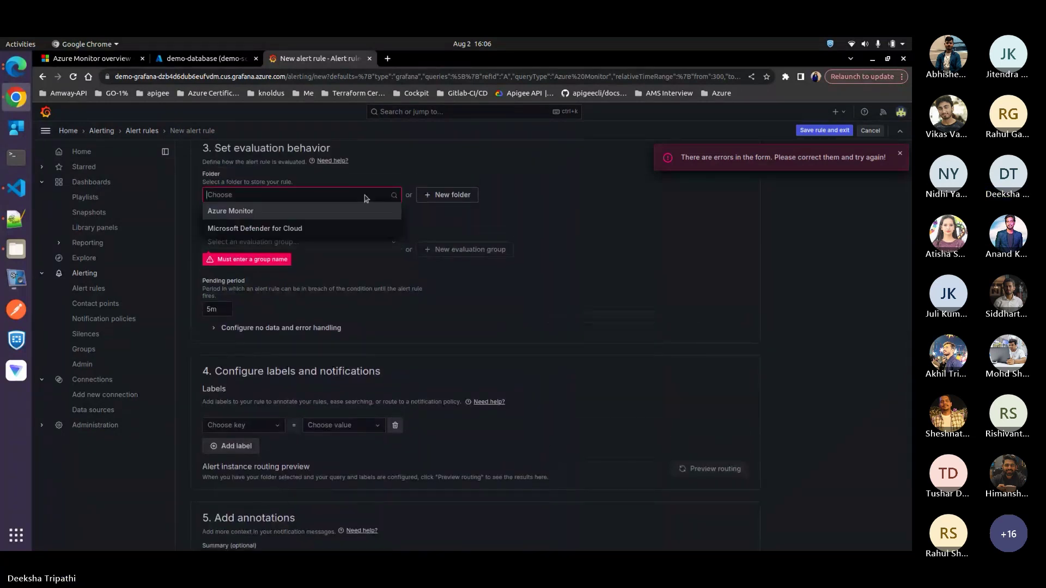
click(278, 214)
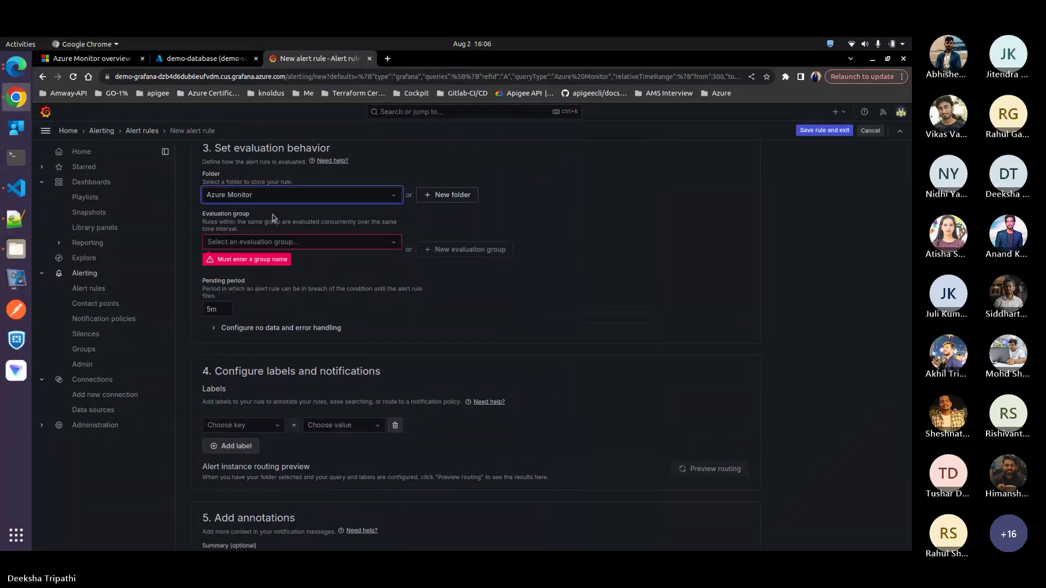
click(325, 246)
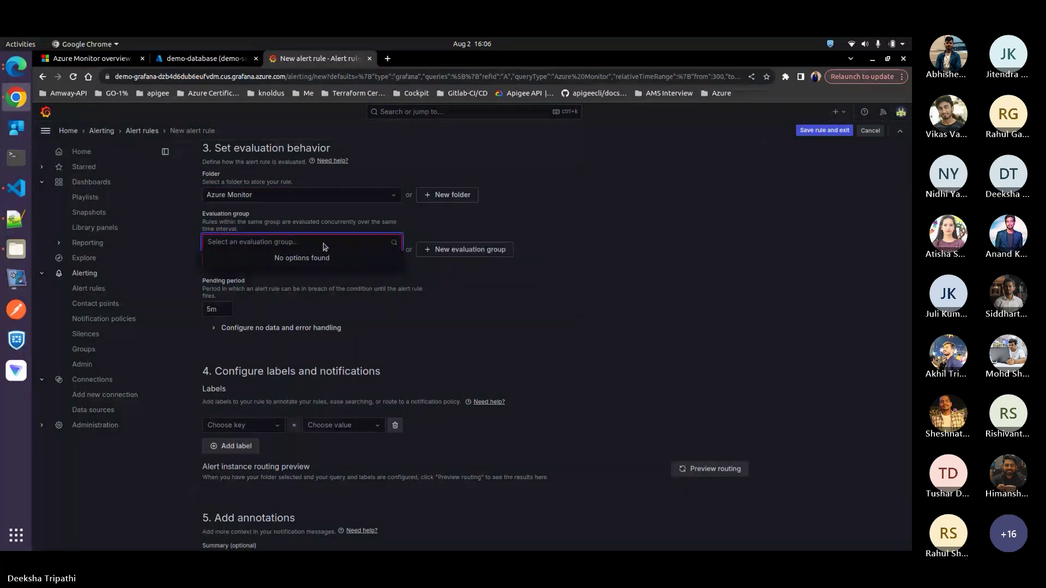
click(410, 267)
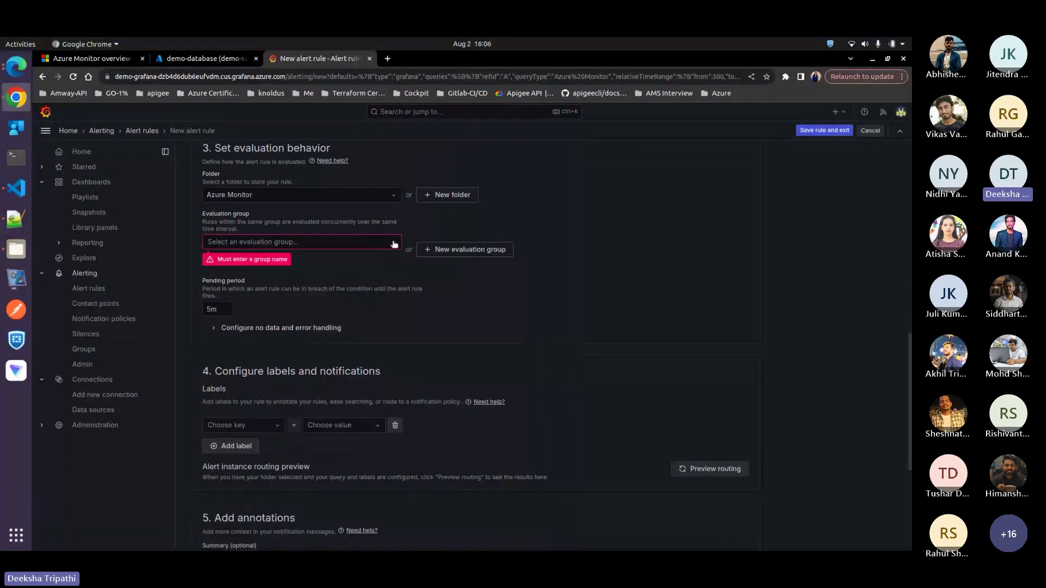
click(436, 249)
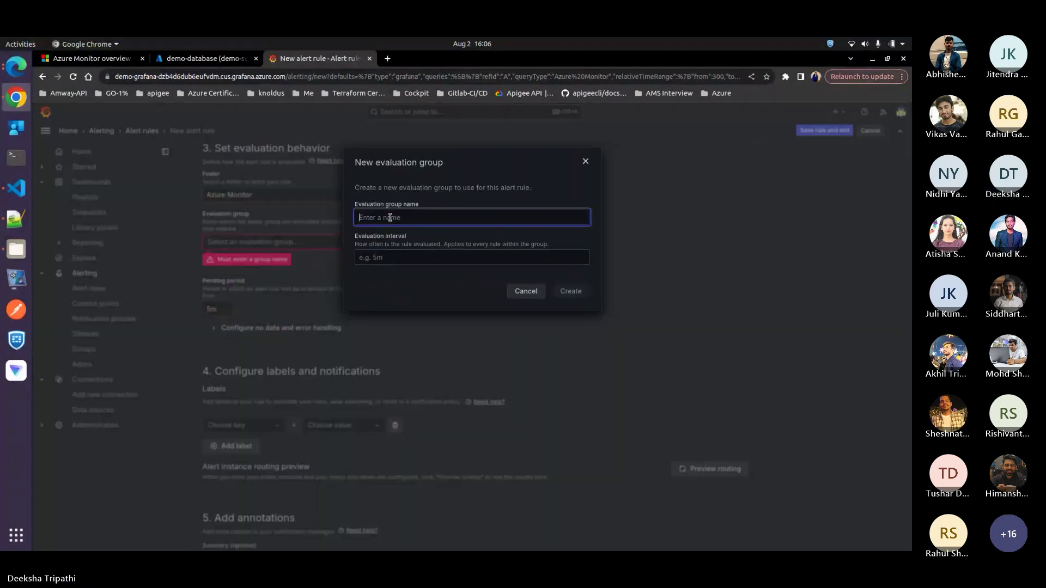
text(azur)
key(BackSpace)
key(BackSpace)
key(BackSpace)
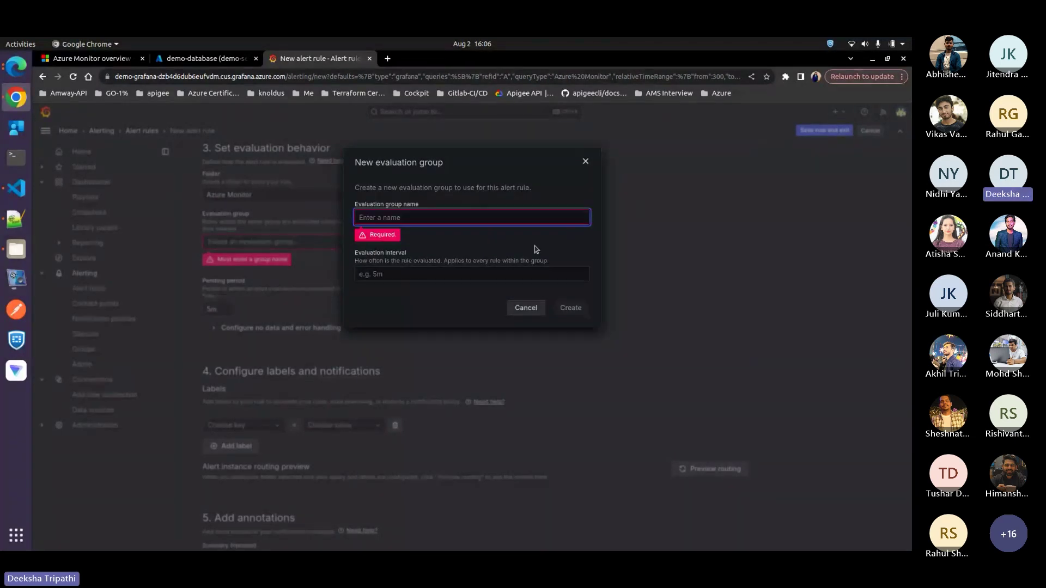
click(585, 162)
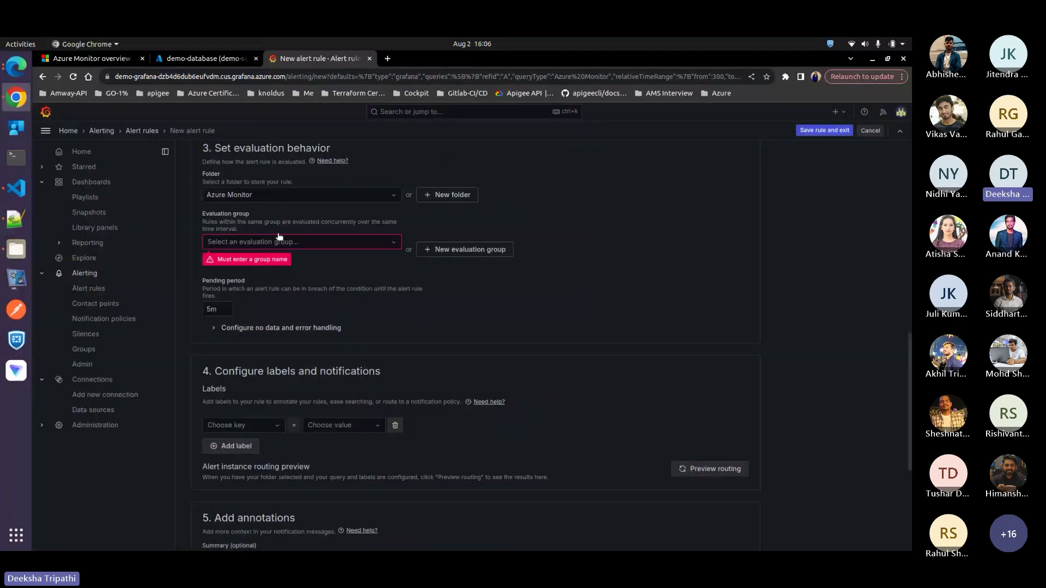
Try the Microsoft Defender for Cloud folder for an evaluation group and cancel the new alert rule.
click(342, 244)
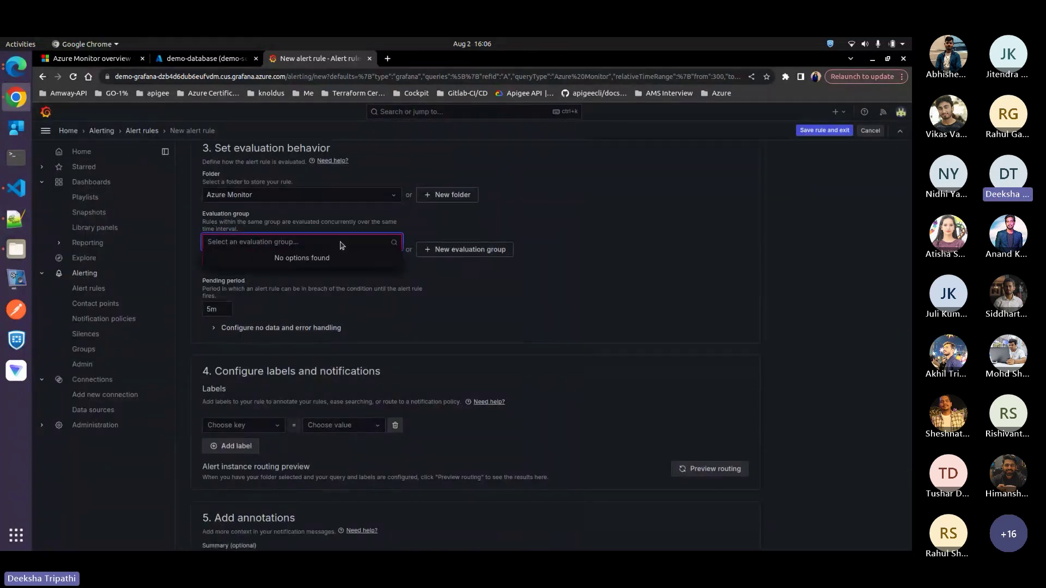
click(383, 199)
click(347, 200)
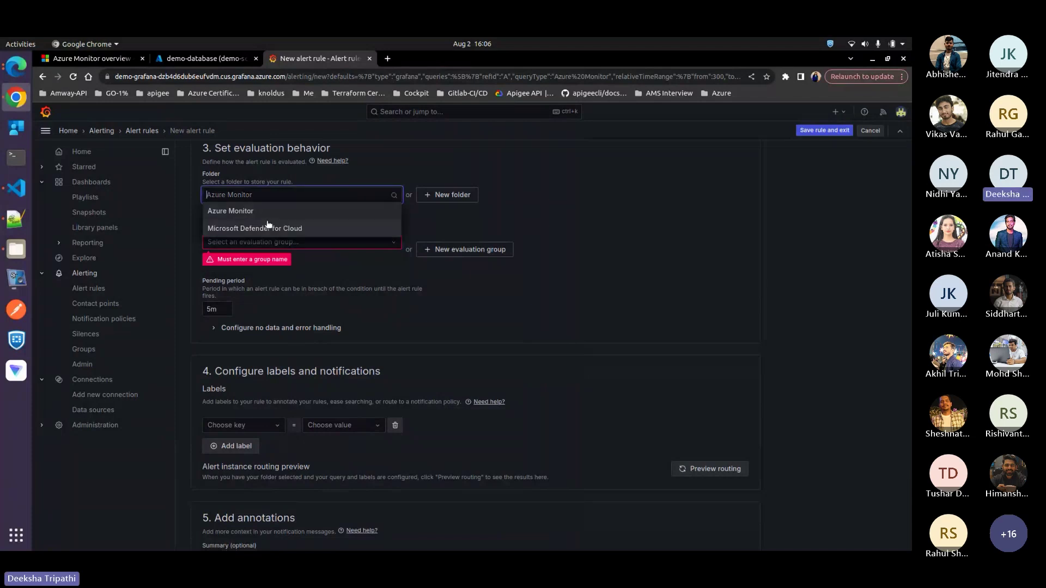
click(269, 227)
click(364, 246)
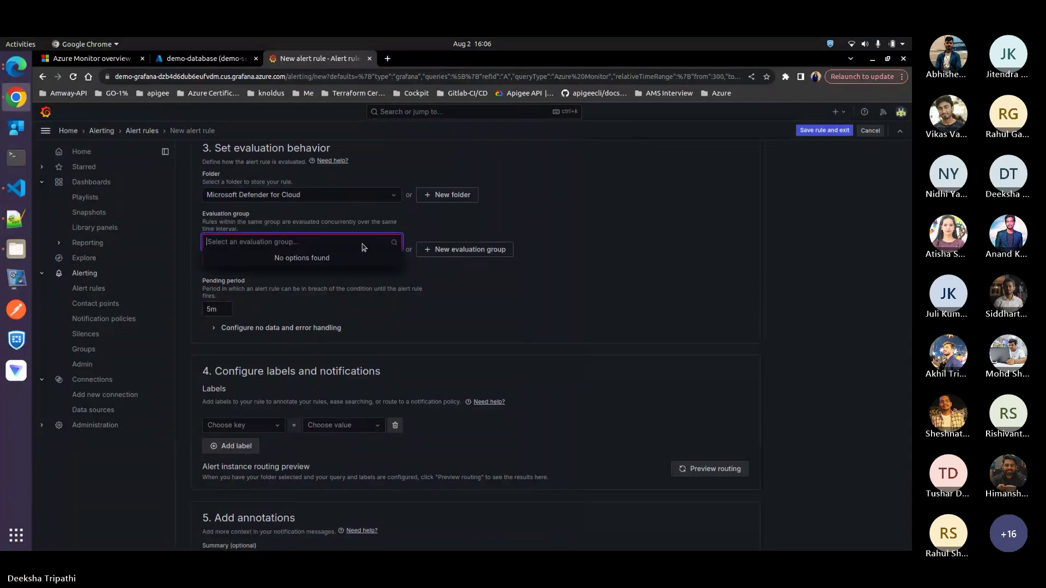
click(413, 249)
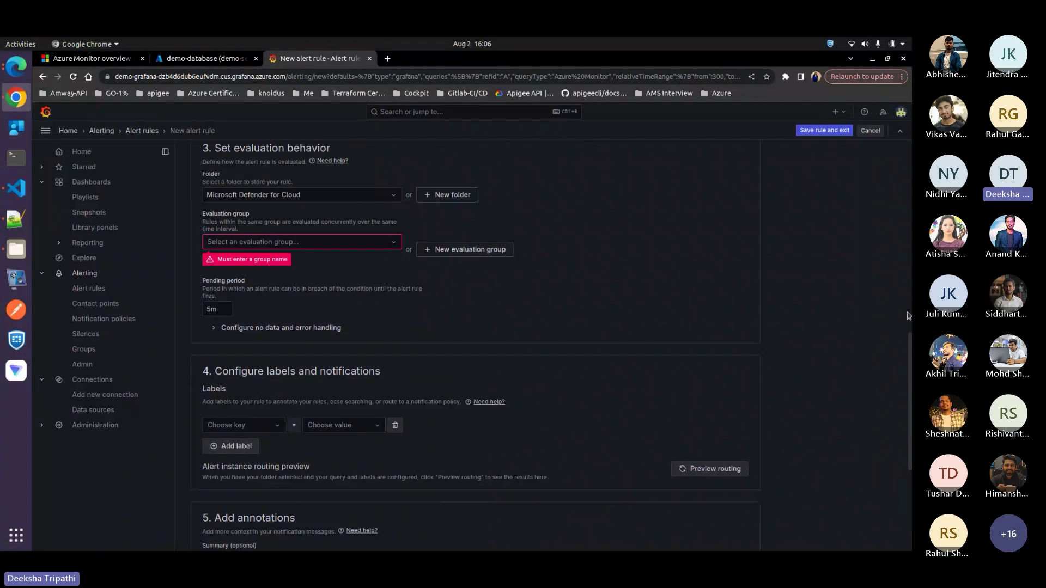
scroll(909, 355, up, 15)
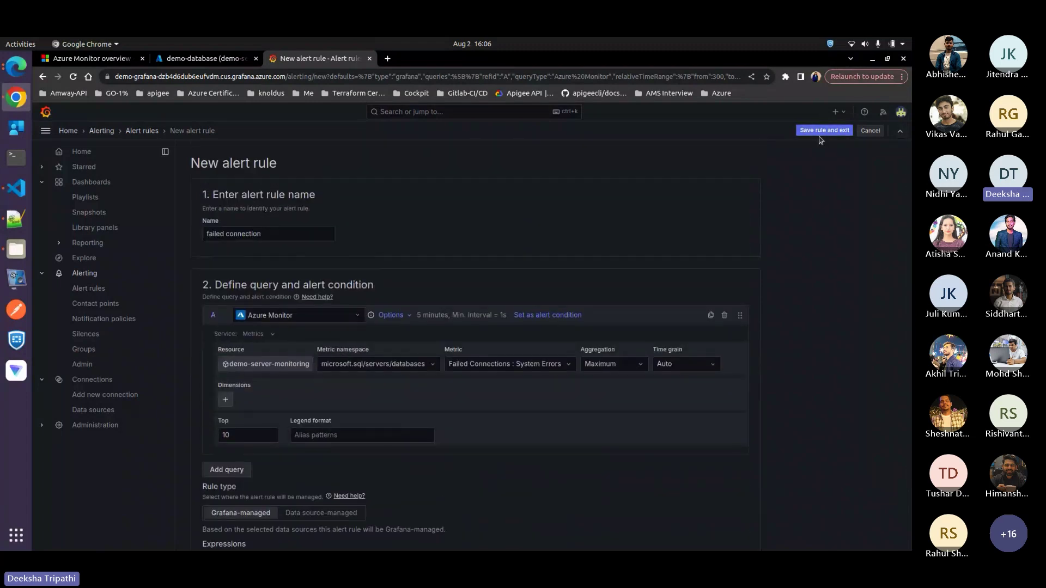
click(871, 131)
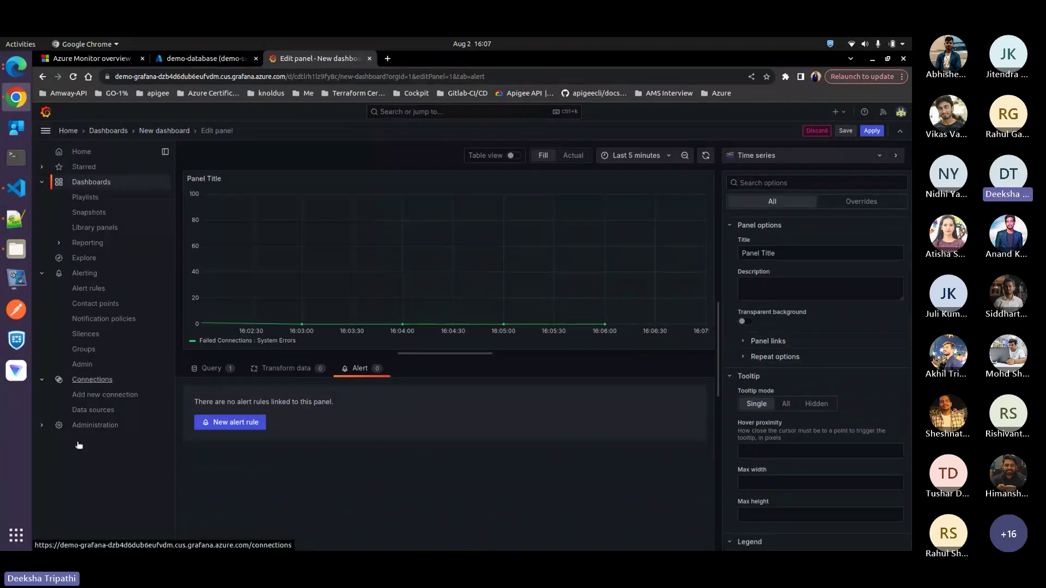
Return to the Grafana home page and view the alerting notification policies.
click(46, 131)
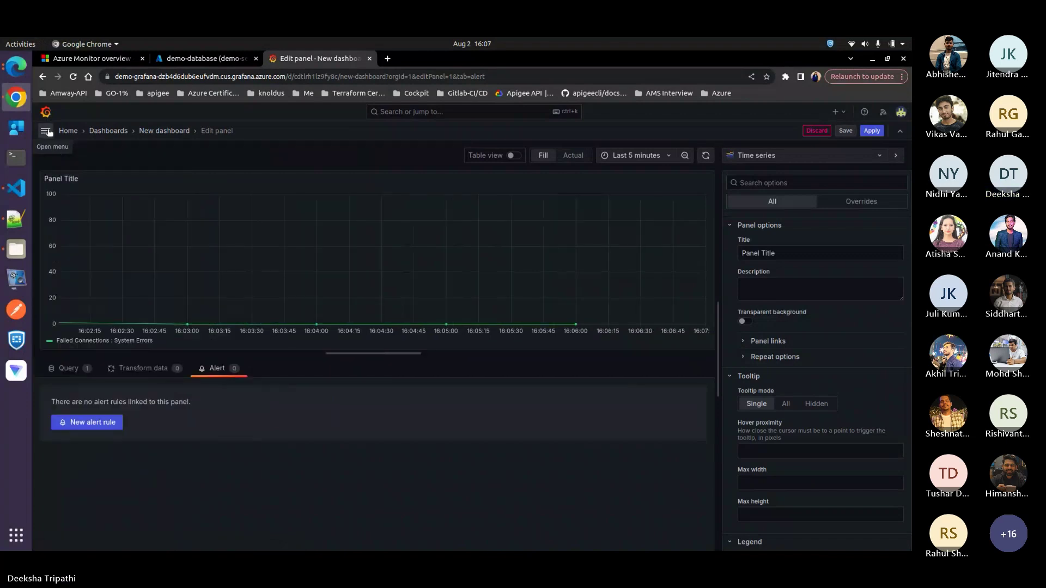
click(68, 131)
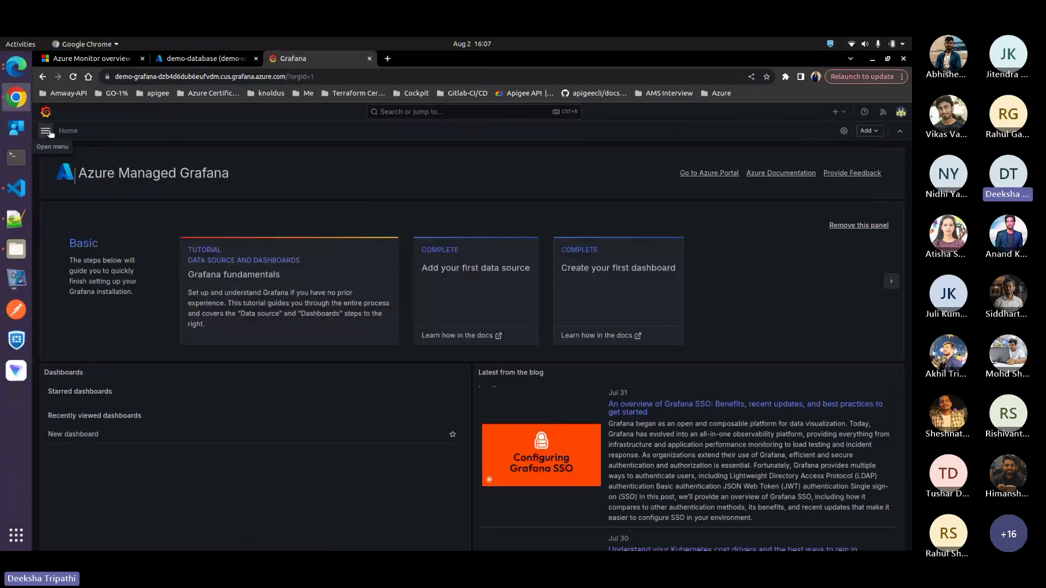
click(46, 130)
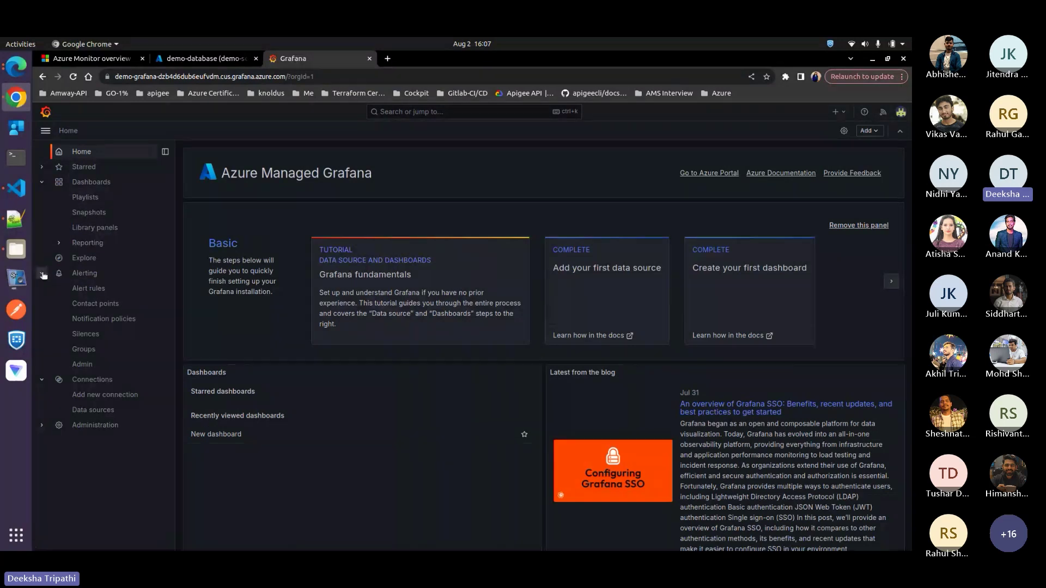
click(114, 321)
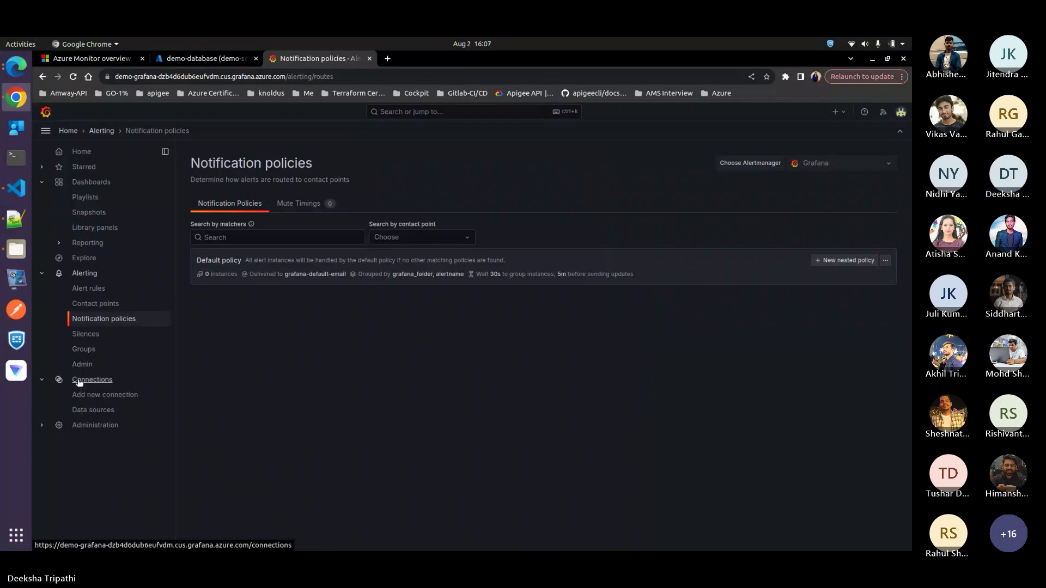
Examine the available new connections, the configured data sources and the data source types that can be added.
click(93, 398)
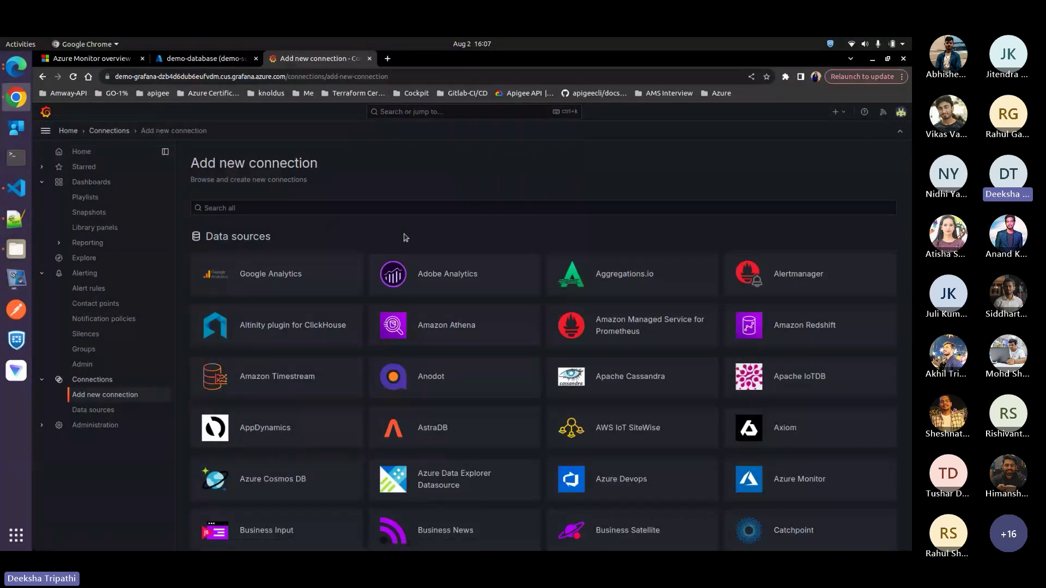
click(93, 410)
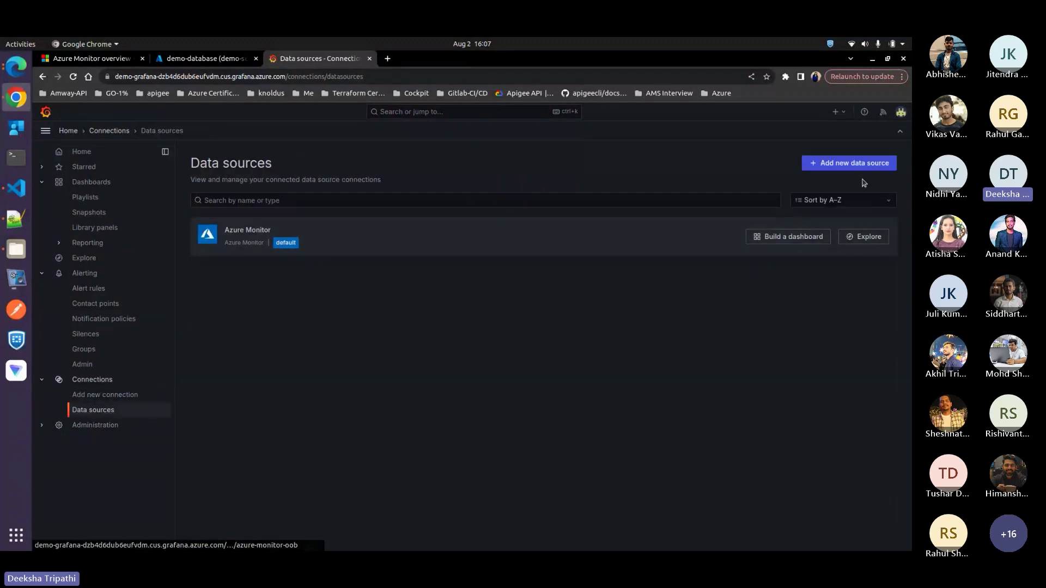
click(865, 164)
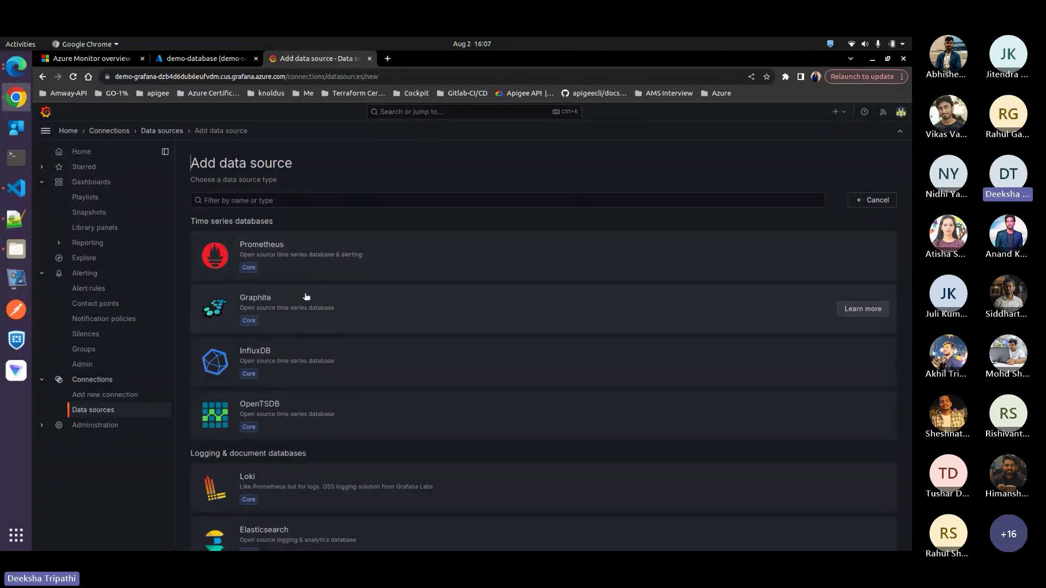
Examine the Administration pages for General, Plugins and data, and Users and access.
click(43, 426)
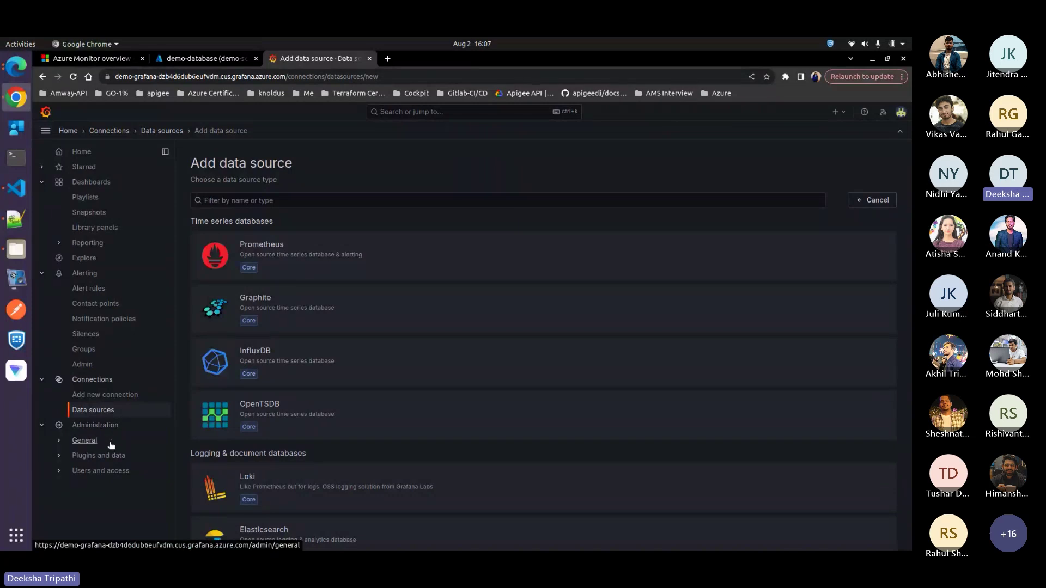
click(84, 441)
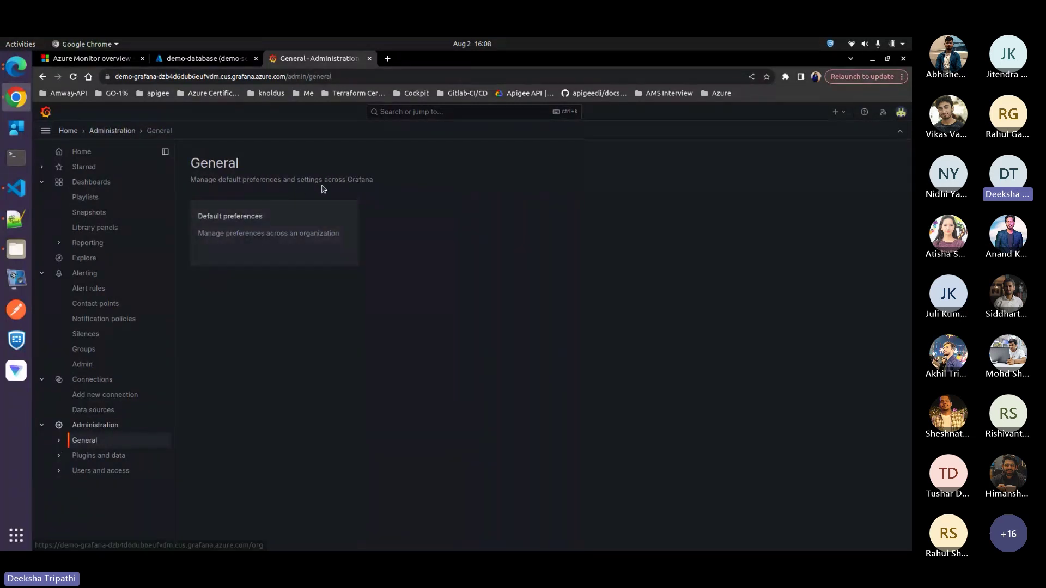
click(109, 457)
click(109, 471)
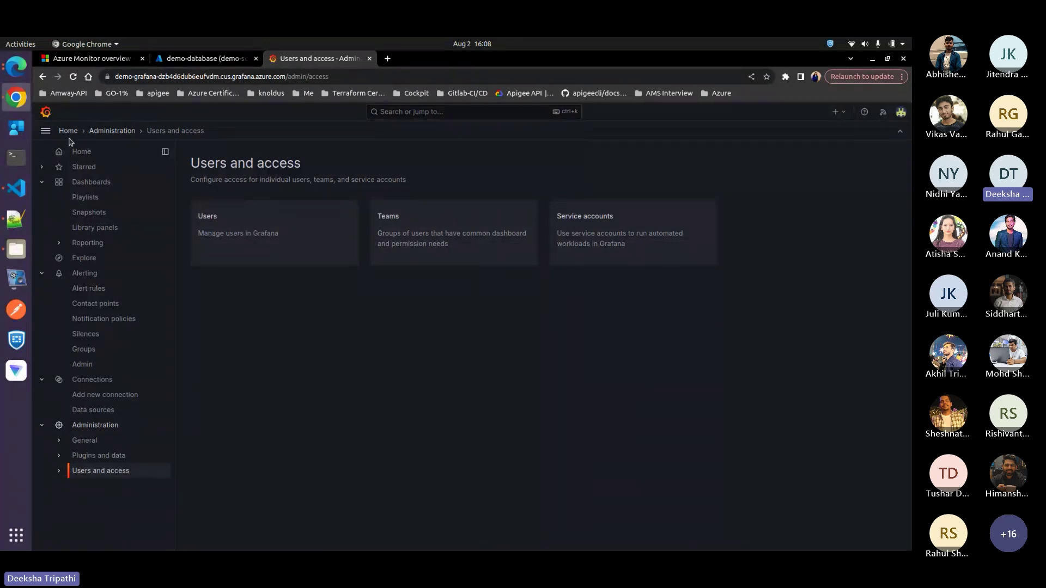
click(46, 132)
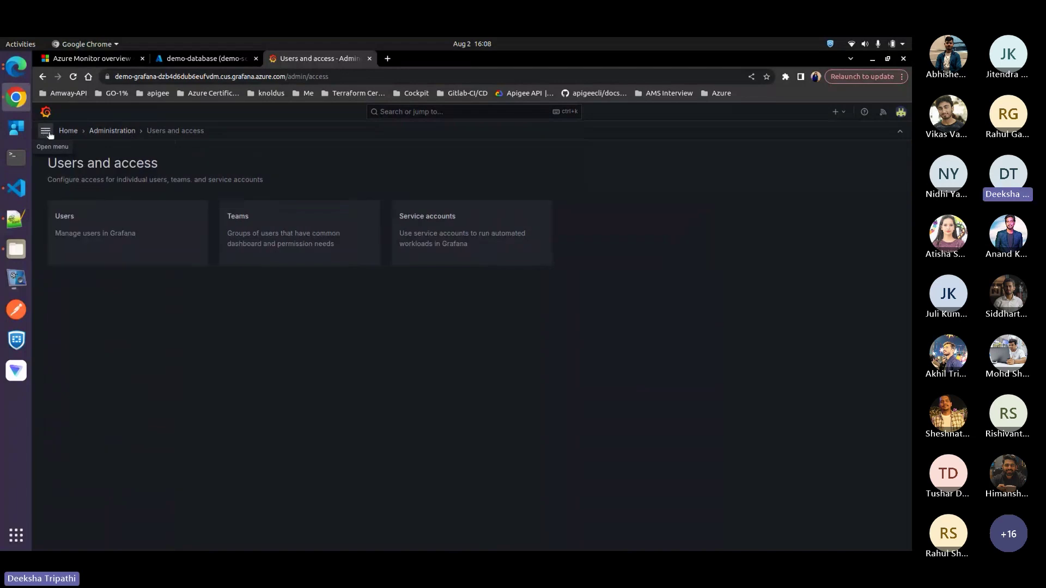
Switch to the Teams meeting in Microsoft Edge and stop sharing the screen.
click(193, 61)
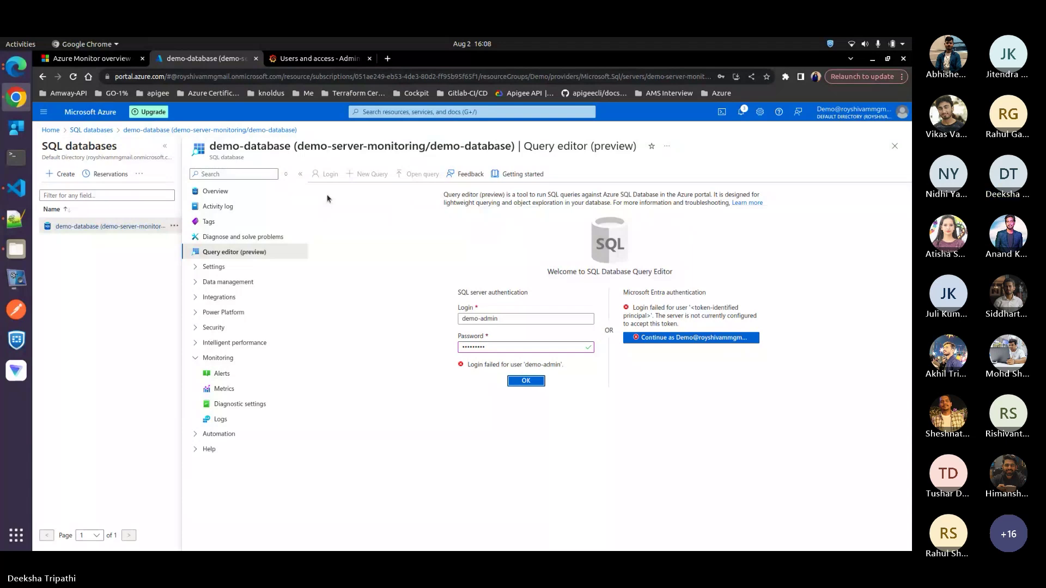
click(13, 68)
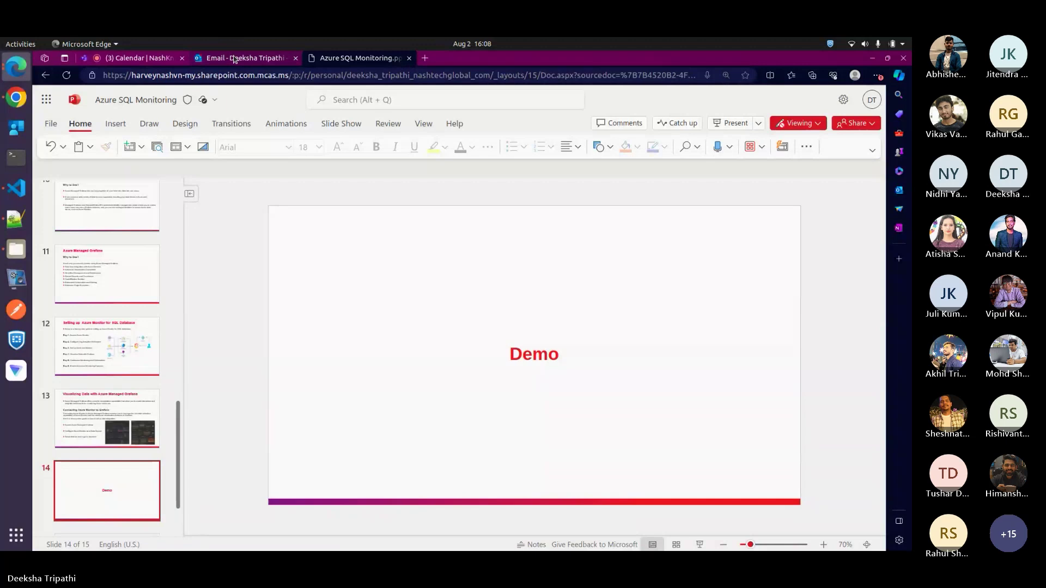
click(141, 58)
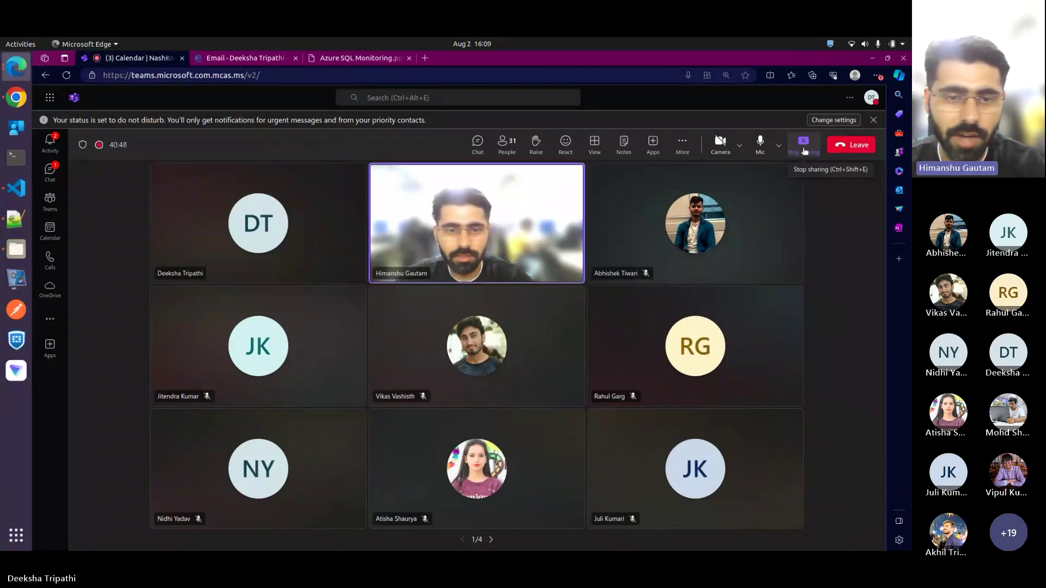
click(805, 151)
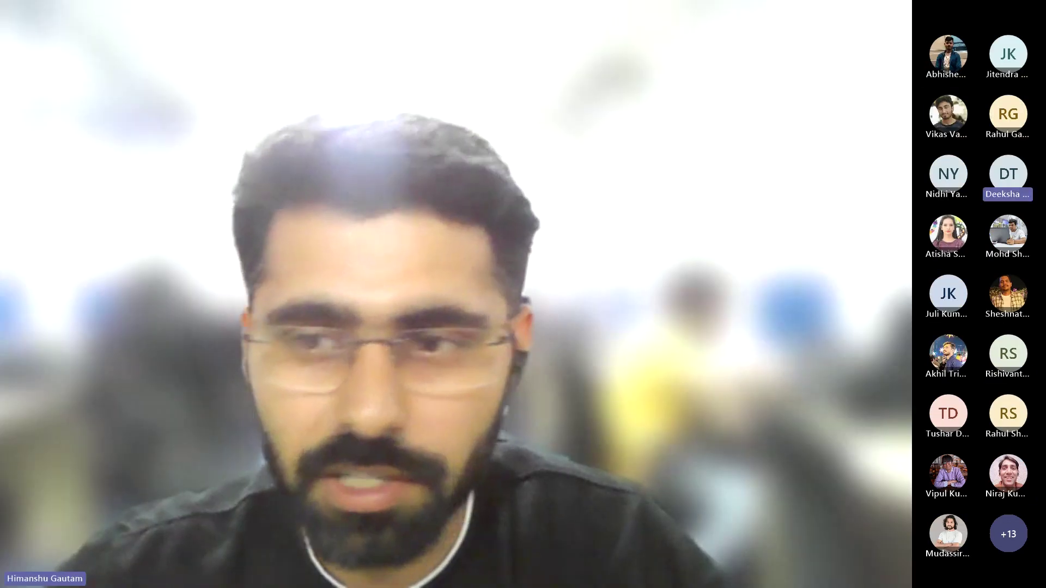